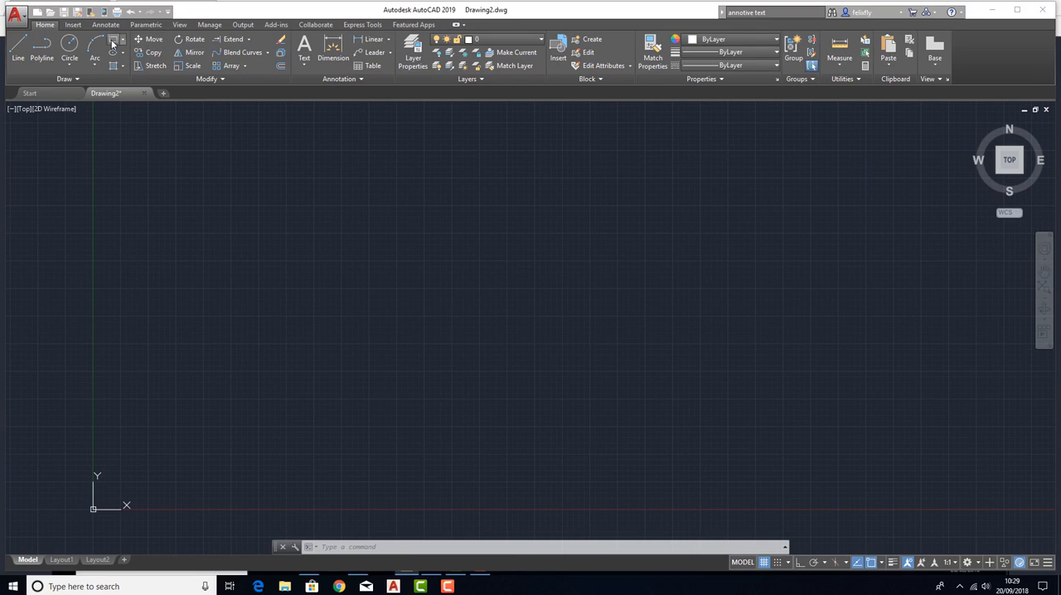
{"action": "left_click", "coordinate": [378, 315]}
{"action": "left_click", "coordinate": [570, 240]}
{"action": "key", "text": "Escape"}
{"action": "key", "text": "Escape"}
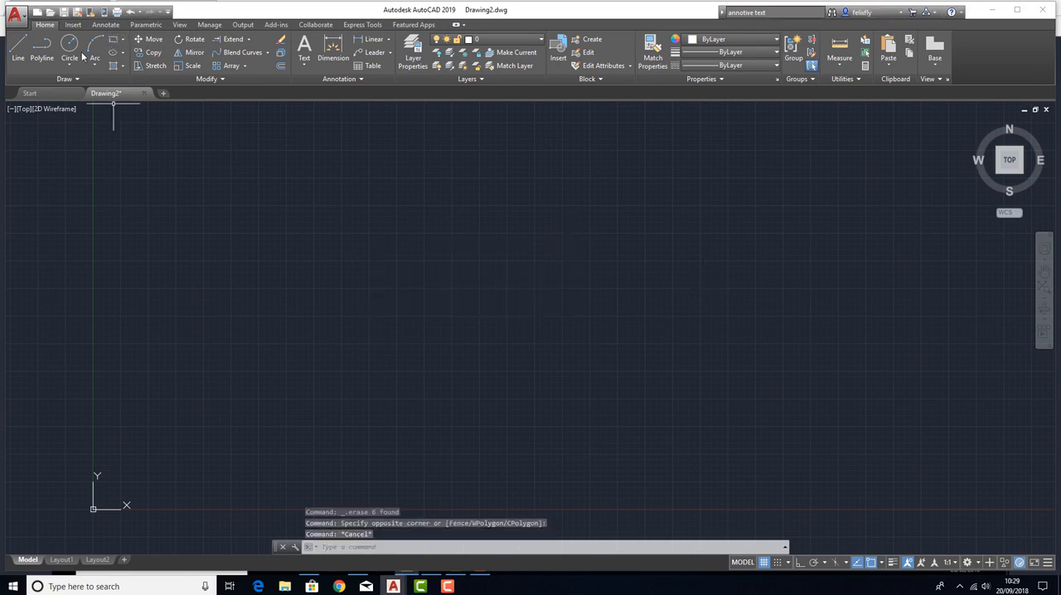
Draw a landscape rectangle between two freely picked corners in the middle of the drawing area.
{"action": "left_click", "coordinate": [114, 40]}
{"action": "left_click", "coordinate": [425, 389]}
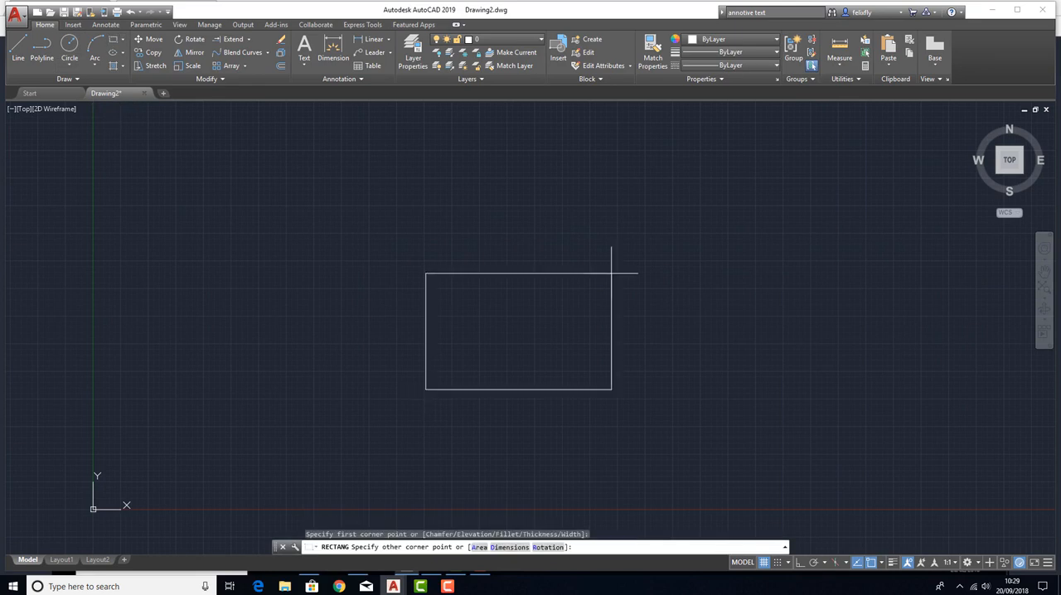
{"action": "left_click", "coordinate": [611, 273]}
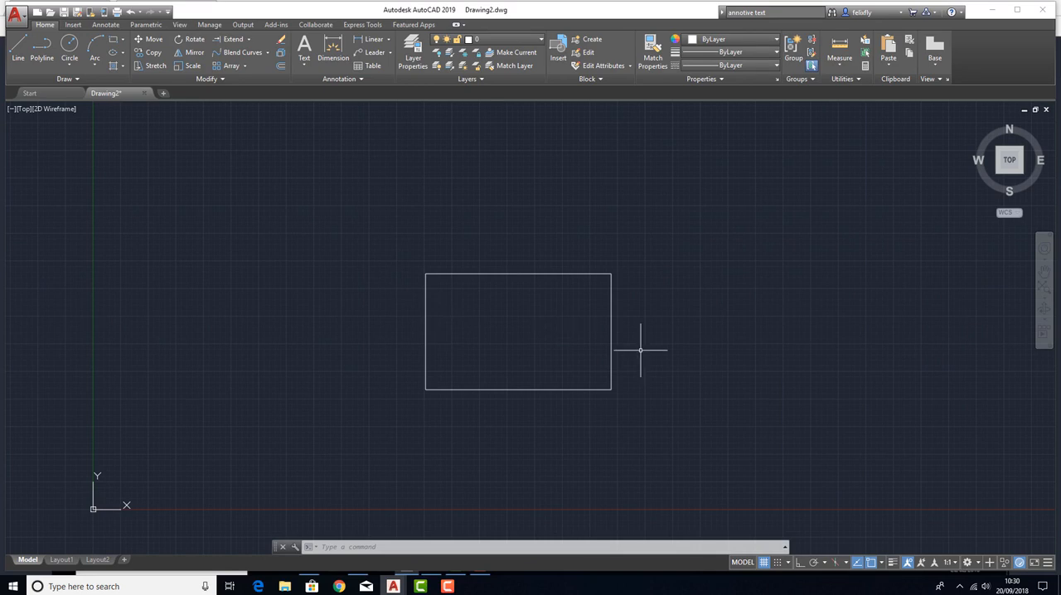
{"action": "middle_click_drag", "start_coordinate": [639, 351], "coordinate": [557, 308]}
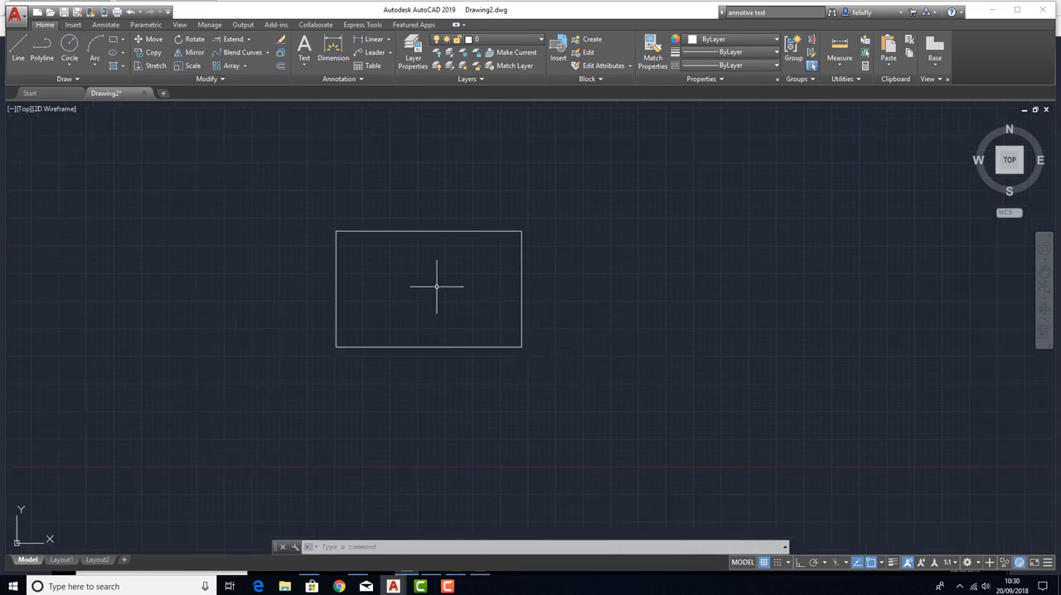
{"action": "mouse_move", "coordinate": [426, 287]}
{"action": "middle_mouse_down"}
{"action": "mouse_move", "coordinate": [497, 334]}
{"action": "mouse_move", "coordinate": [480, 307]}
{"action": "middle_mouse_up"}
{"action": "scroll", "coordinate": [461, 316], "scroll_direction": "up", "scroll_amount": 2}
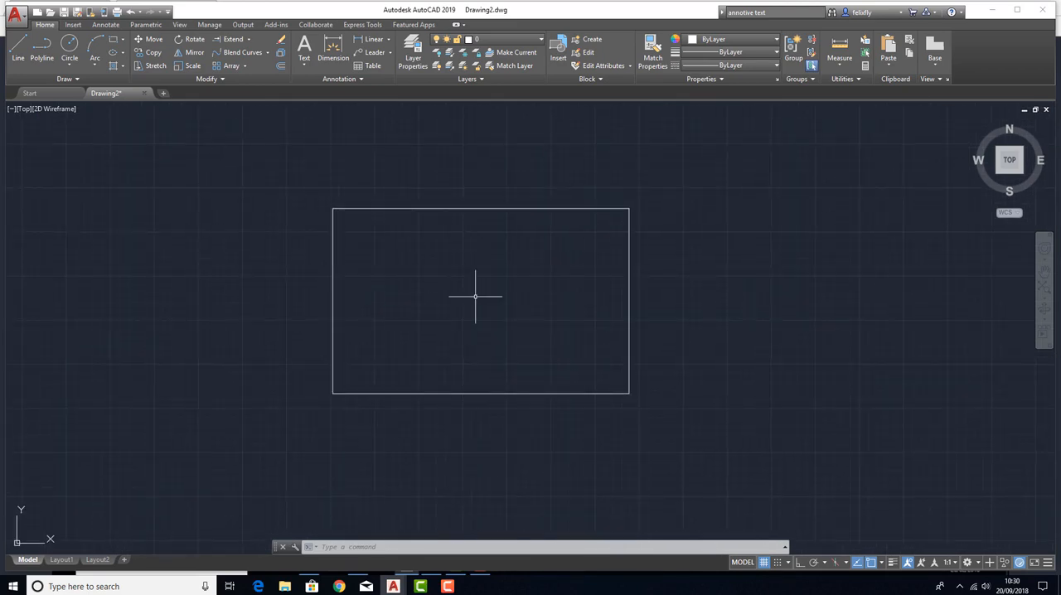
{"action": "scroll", "coordinate": [473, 283], "scroll_direction": "down", "scroll_amount": 2}
{"action": "key", "text": "Escape"}
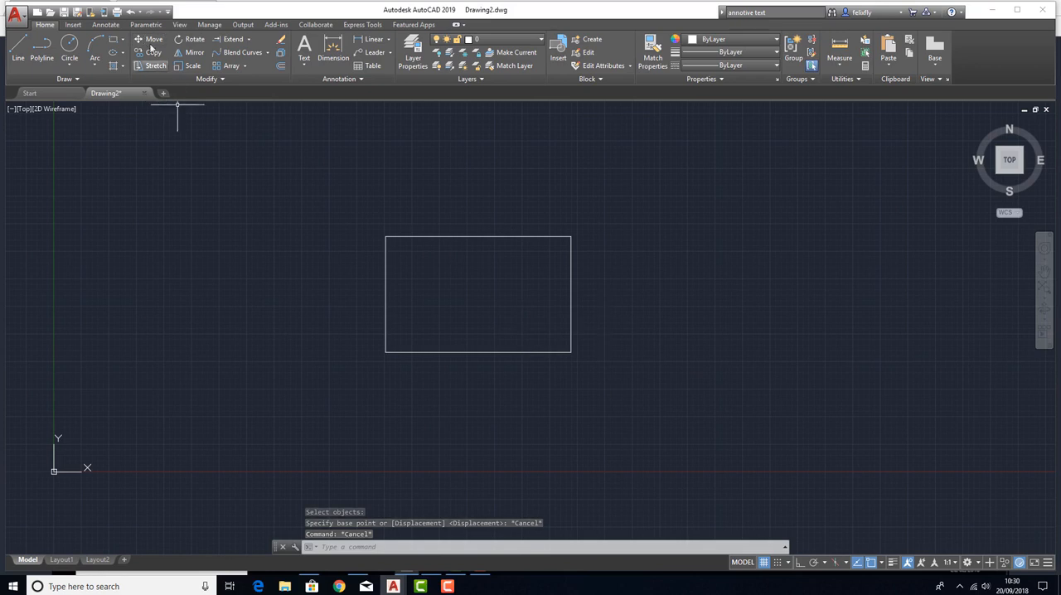
Move the rectangle leftwards so it sits close to the Y axis, using a base point just outside its right edge.
{"action": "left_click", "coordinate": [151, 40]}
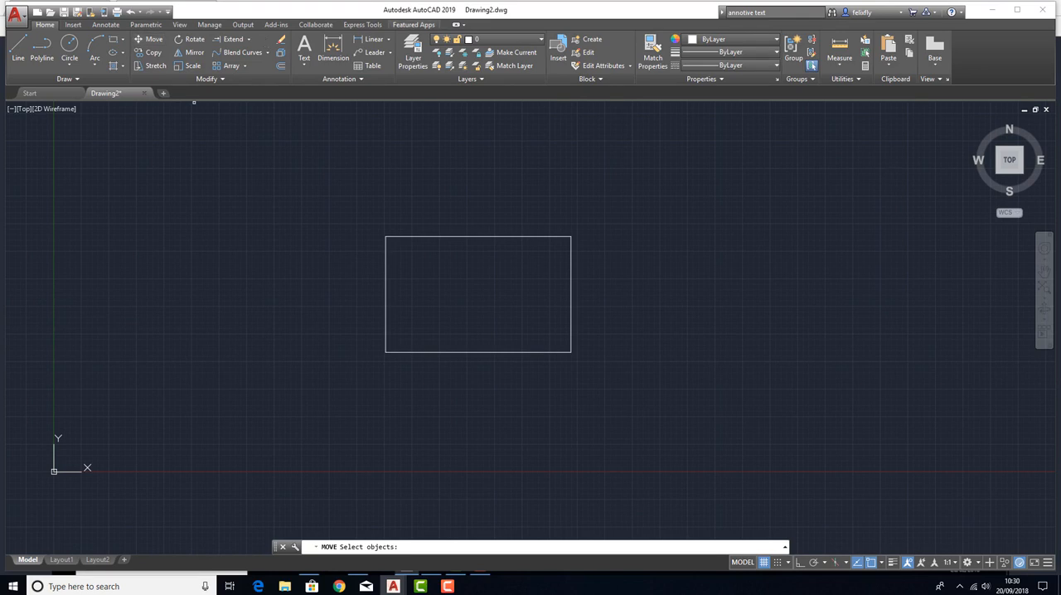
{"action": "left_click", "coordinate": [511, 352]}
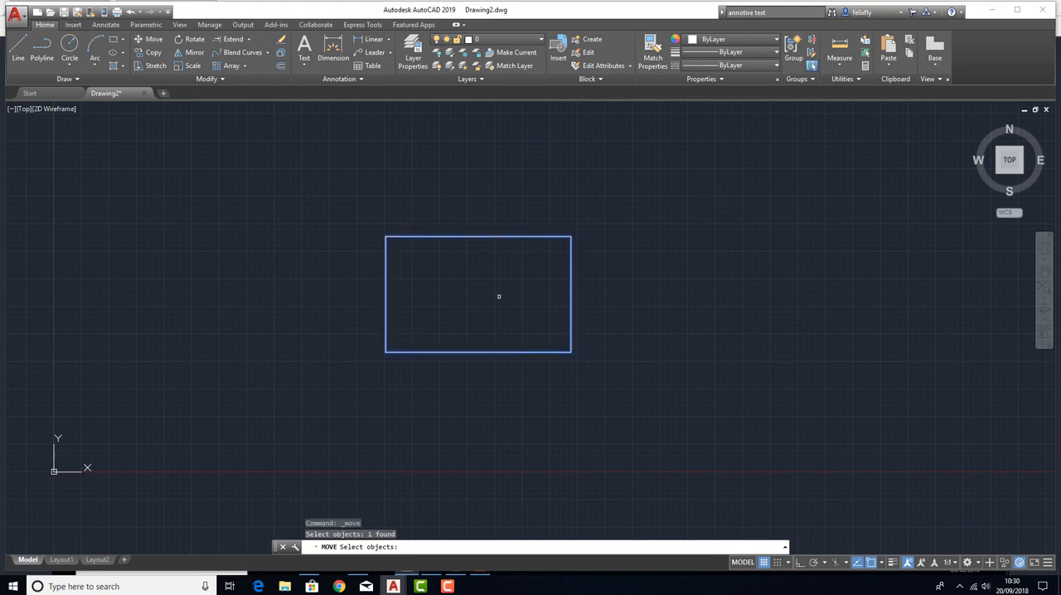
{"action": "key", "text": "Return"}
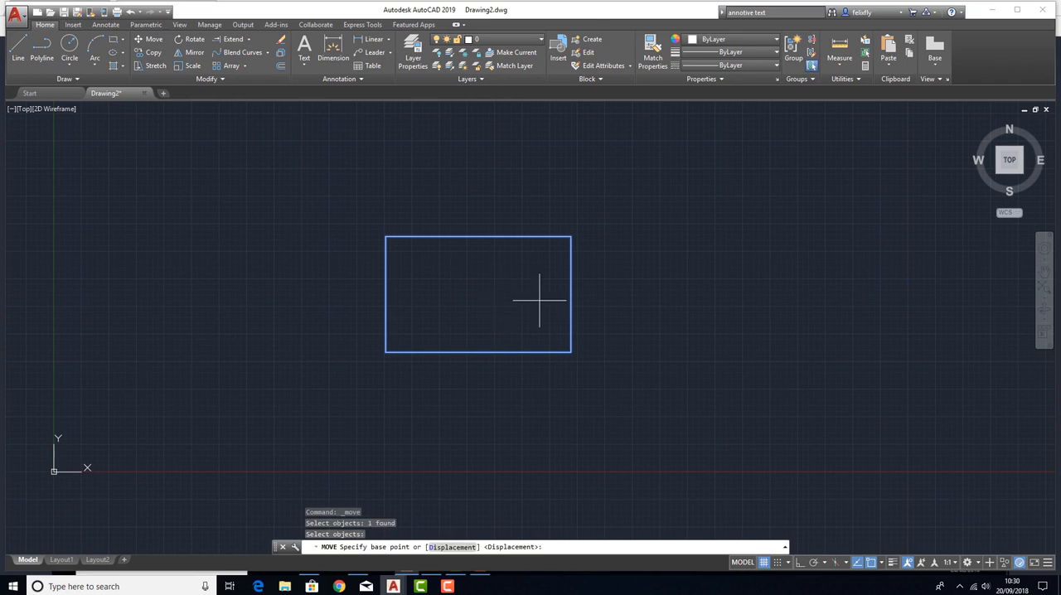
{"action": "left_click", "coordinate": [615, 318]}
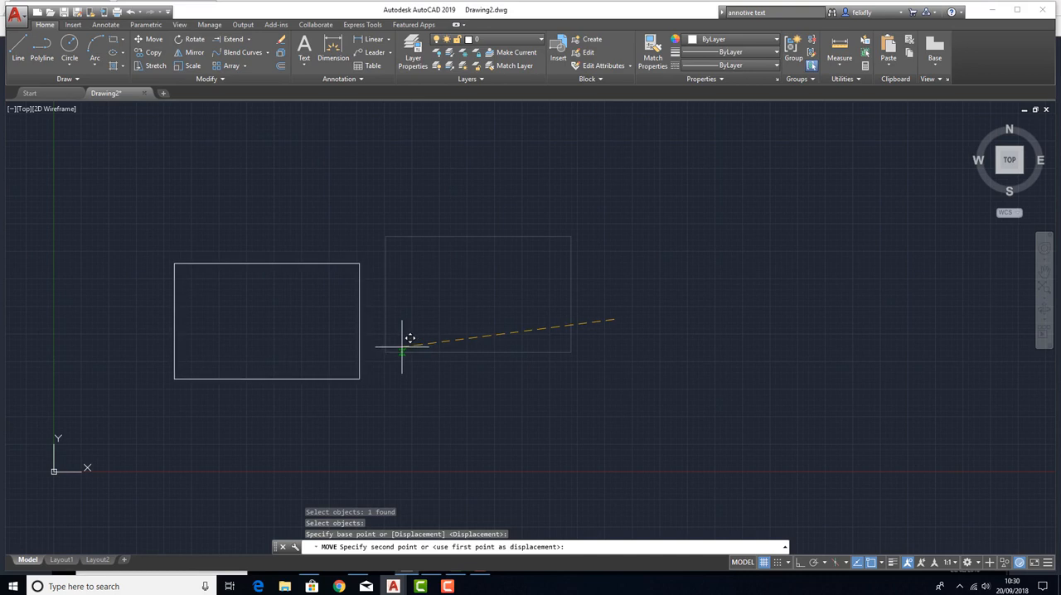
{"action": "left_click", "coordinate": [363, 308]}
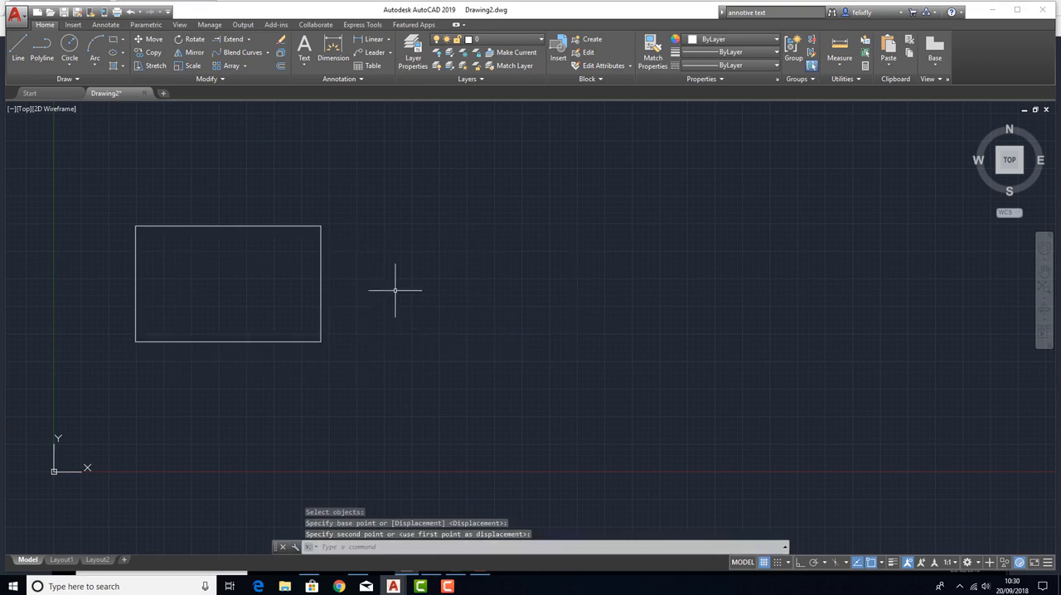
{"action": "key", "text": "Return"}
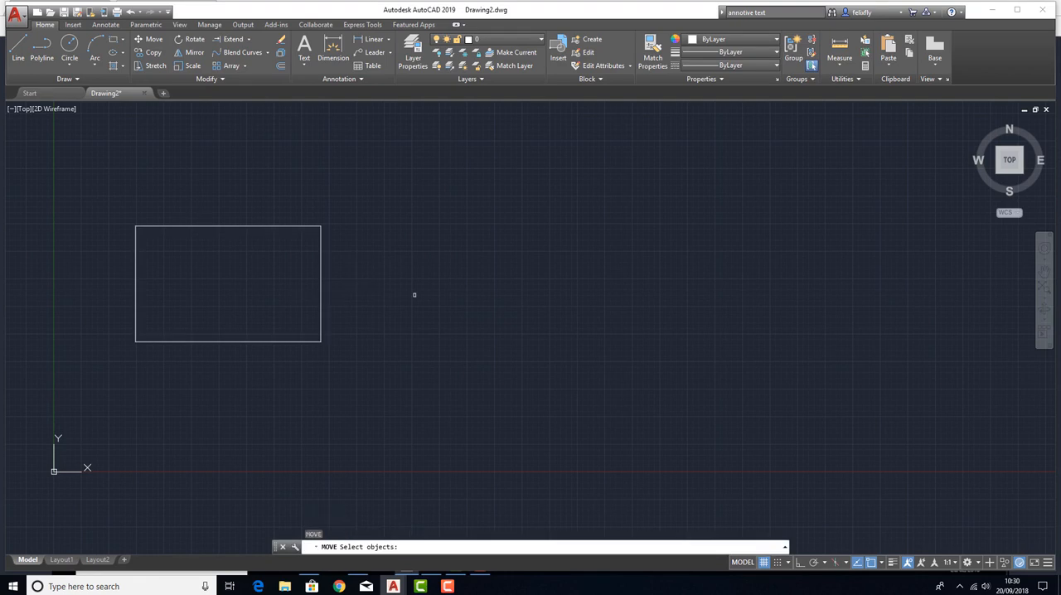
{"action": "key", "text": "Escape"}
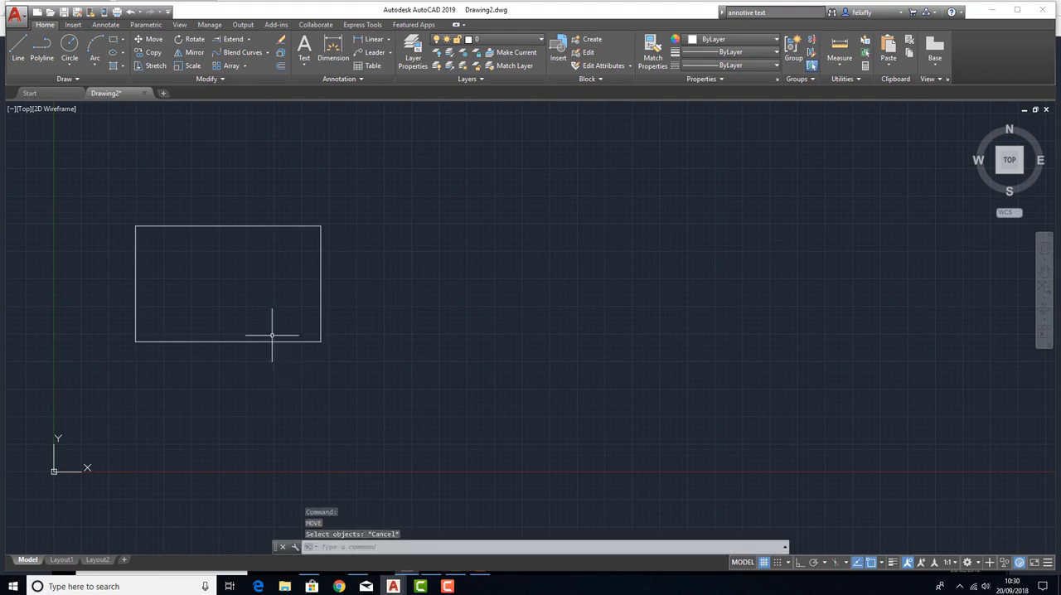
Move the rectangle horizontally back to the middle of the drawing area, using a base point near its centre.
{"action": "left_click", "coordinate": [154, 42]}
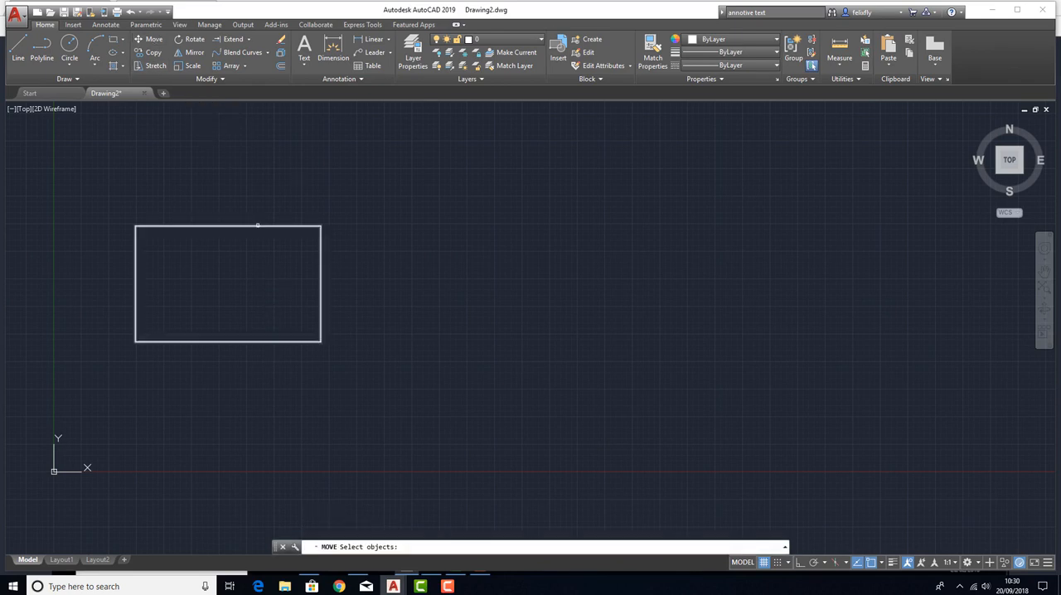
{"action": "left_click", "coordinate": [320, 293]}
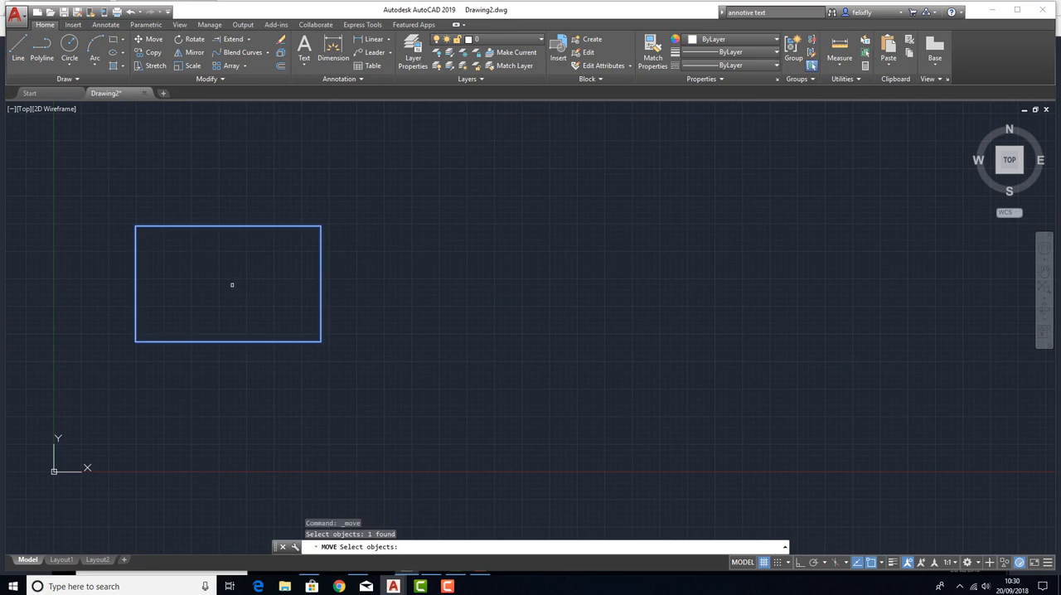
{"action": "key", "text": "Return"}
{"action": "left_click", "coordinate": [218, 287]}
{"action": "left_click", "coordinate": [487, 289]}
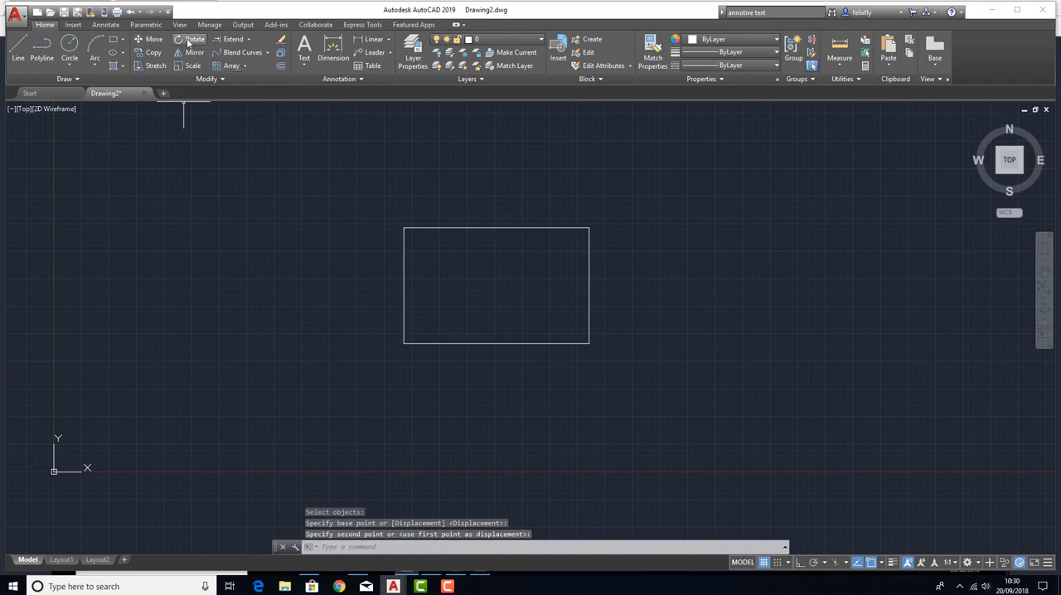
Copy the rectangle from a base point near its centre to spots at its right, lower left and lower right.
{"action": "left_click", "coordinate": [150, 52]}
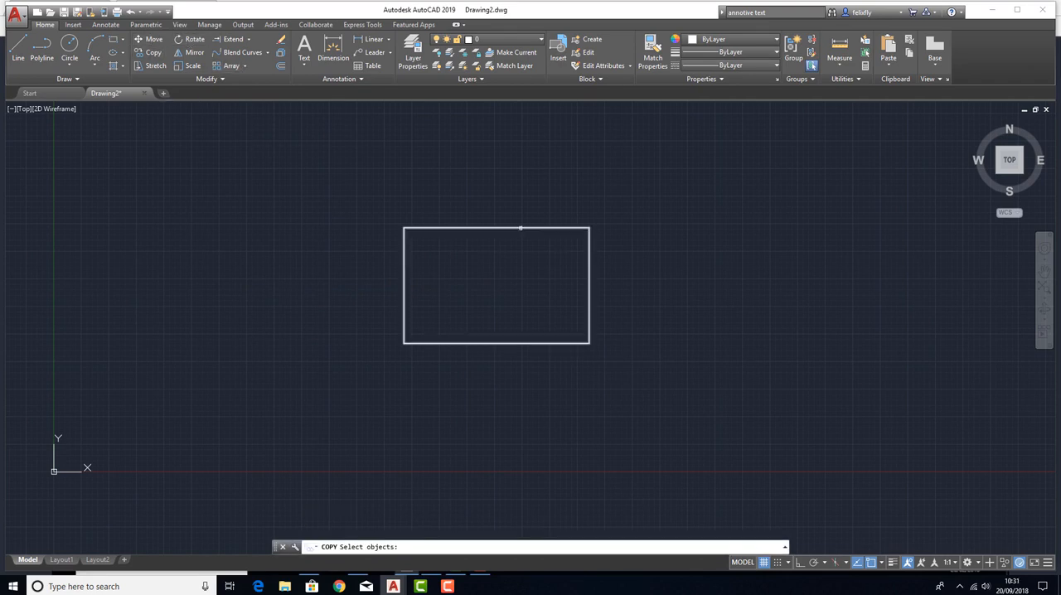
{"action": "left_click", "coordinate": [522, 229]}
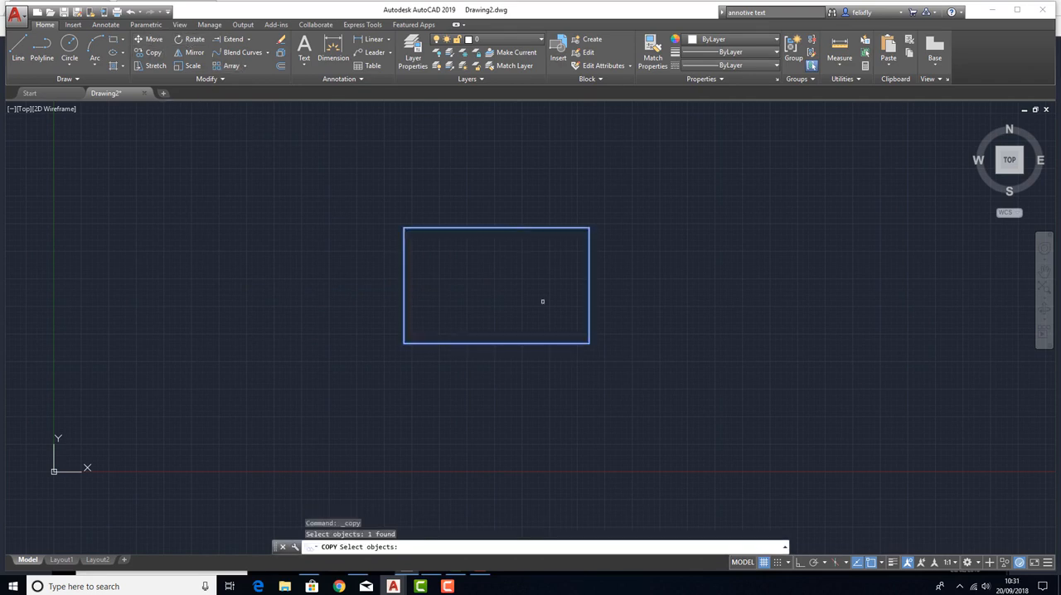
{"action": "key", "text": "Return"}
{"action": "left_click", "coordinate": [493, 285]}
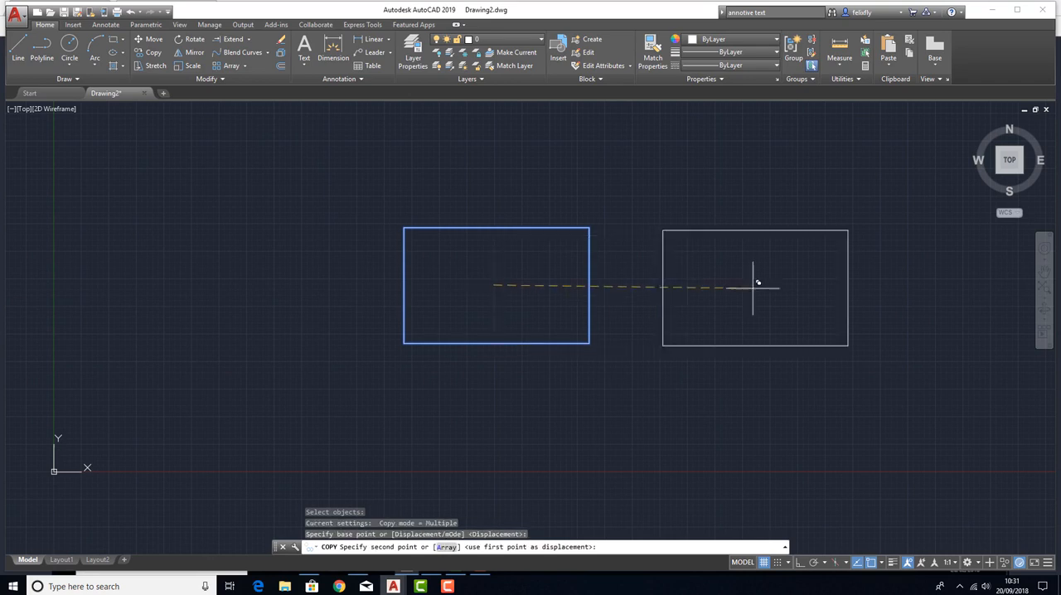
{"action": "left_click", "coordinate": [744, 286]}
{"action": "left_click", "coordinate": [249, 424]}
{"action": "key", "text": "Return"}
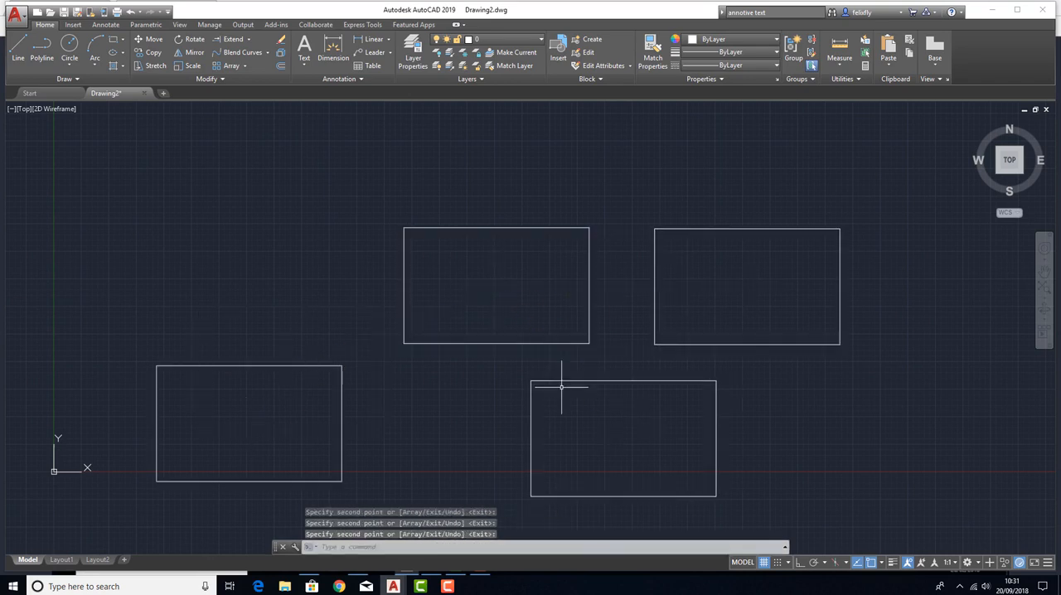
Delete the three rectangle copies, keeping only the original rectangle.
{"action": "left_click_drag", "start_coordinate": [872, 457], "coordinate": [251, 403]}
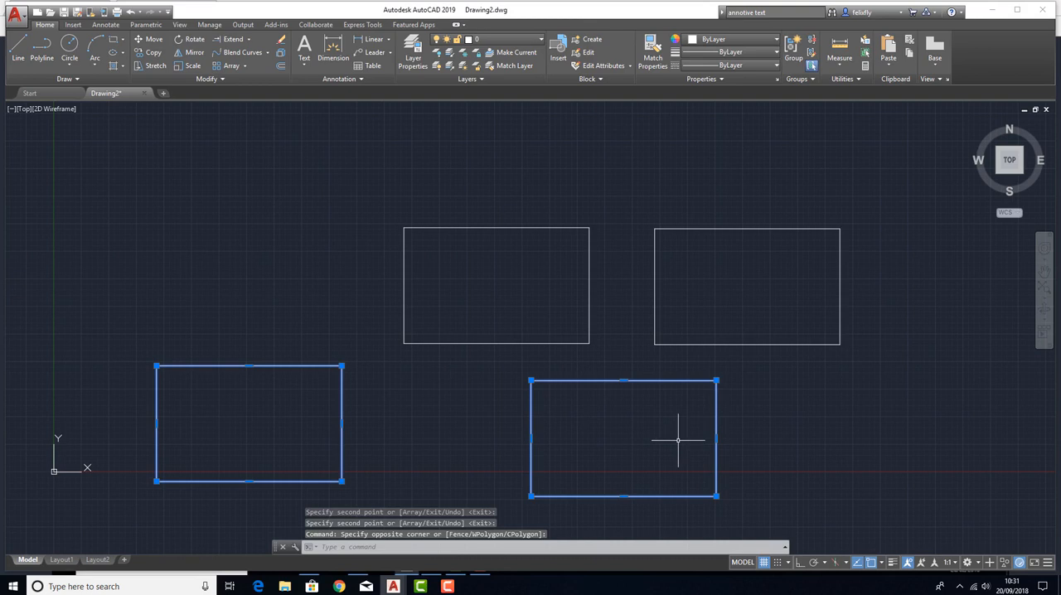
{"action": "key", "text": "Delete"}
{"action": "left_click_drag", "start_coordinate": [720, 387], "coordinate": [692, 313]}
{"action": "key", "text": "Delete"}
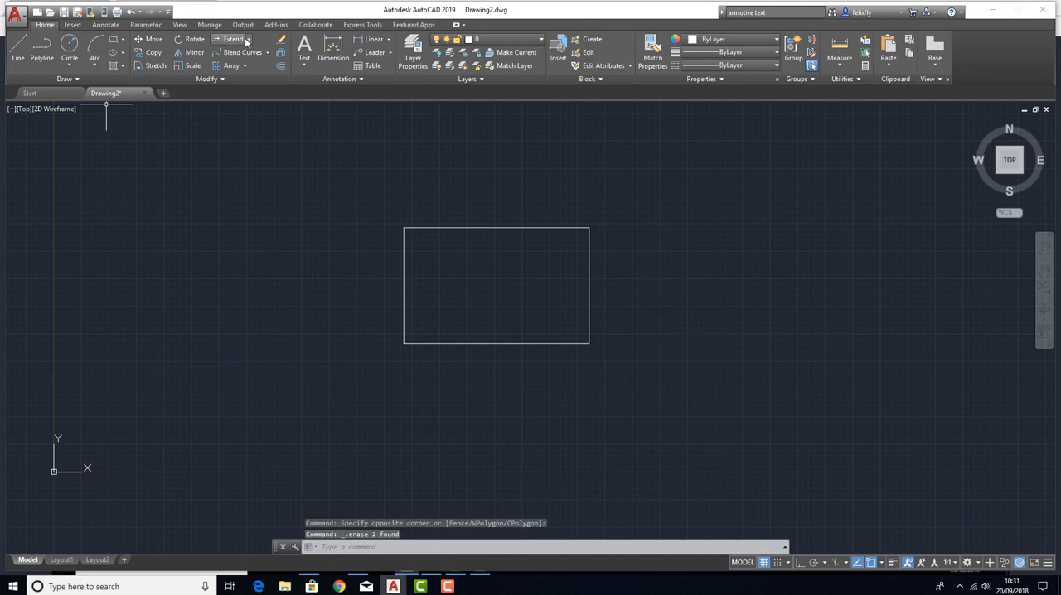
Rotate the rectangle 270 degrees about its lower-right corner so that it stands upright.
{"action": "left_click", "coordinate": [192, 39]}
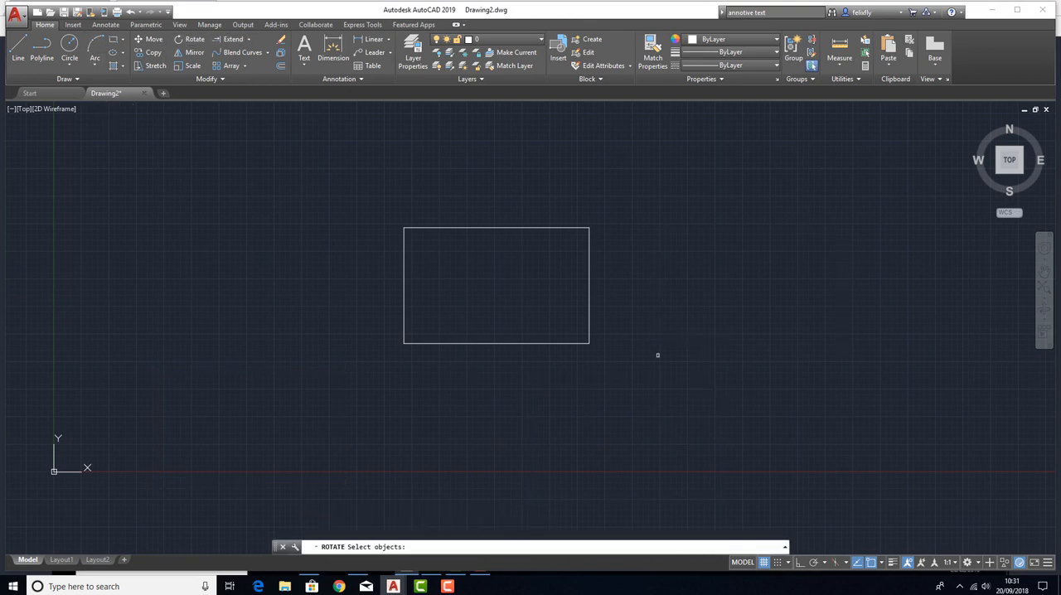
{"action": "left_click", "coordinate": [590, 336]}
{"action": "key", "text": "Return"}
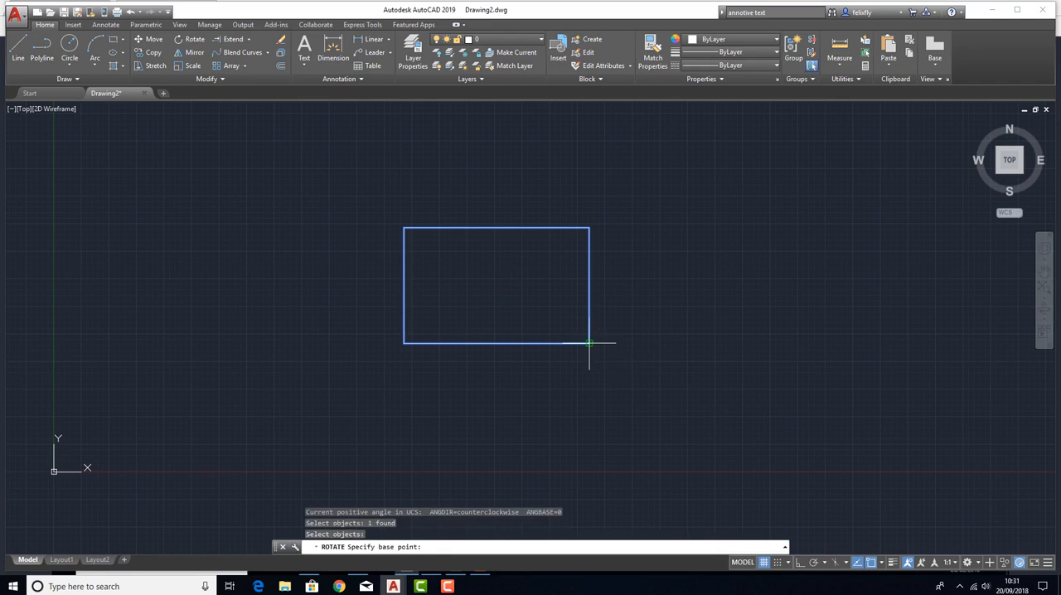
{"action": "left_click", "coordinate": [590, 344]}
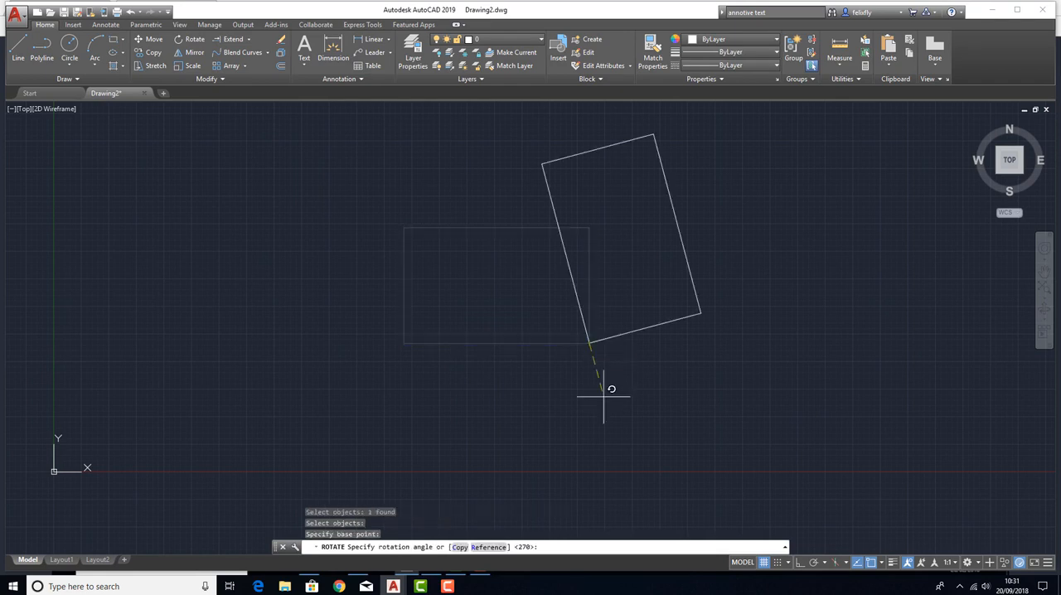
{"action": "left_click", "coordinate": [590, 458]}
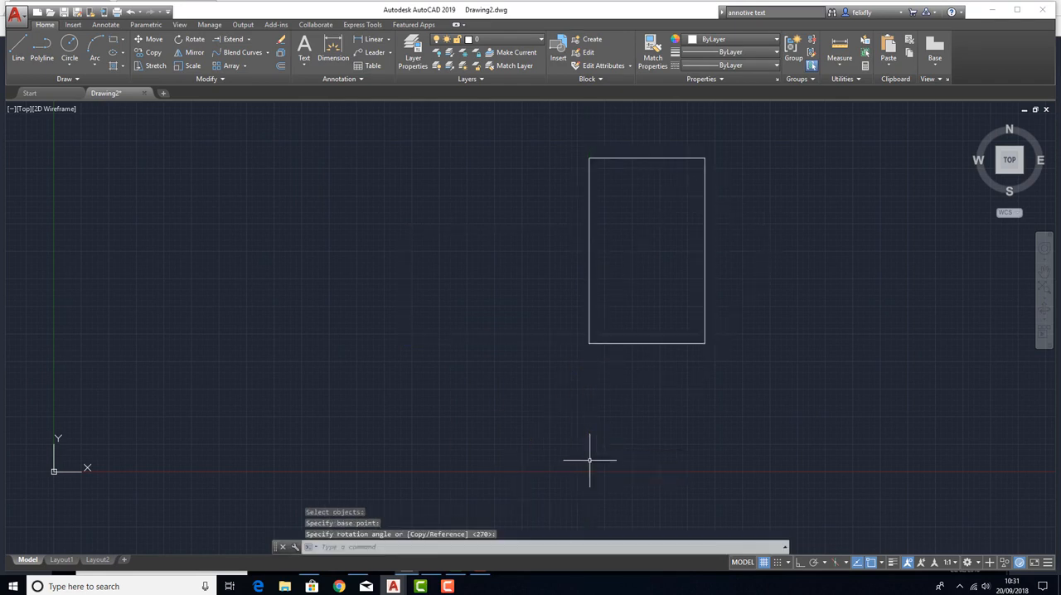
Draw a horizontal polyline with Ortho on, crossing the upper part of the rectangle and extending beyond both of its sides.
{"action": "middle_click_drag", "start_coordinate": [618, 244], "coordinate": [420, 279]}
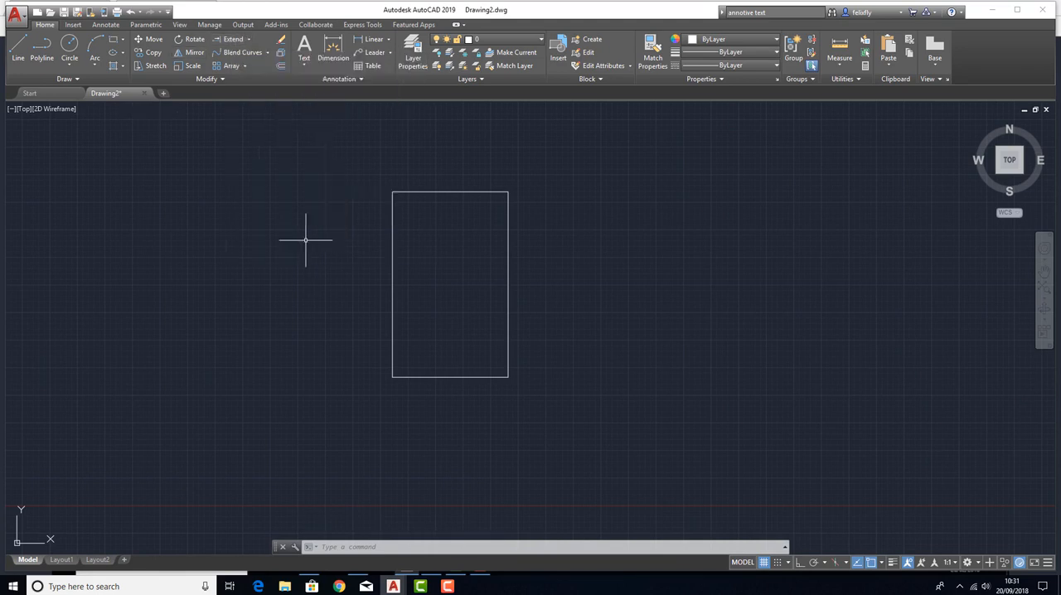
{"action": "left_click", "coordinate": [248, 39]}
{"action": "left_click", "coordinate": [239, 79]}
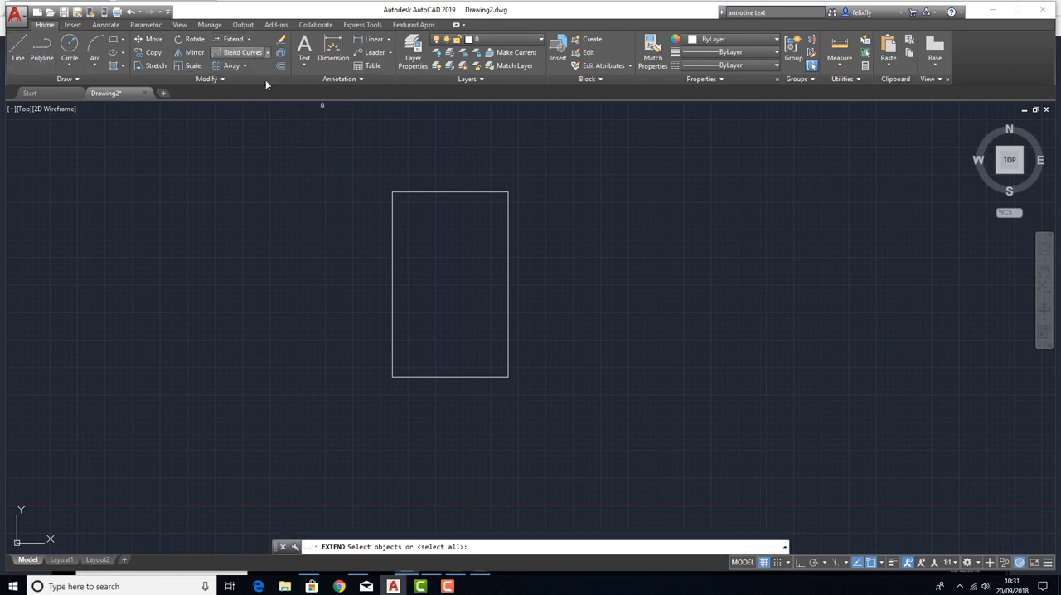
{"action": "left_click", "coordinate": [40, 55]}
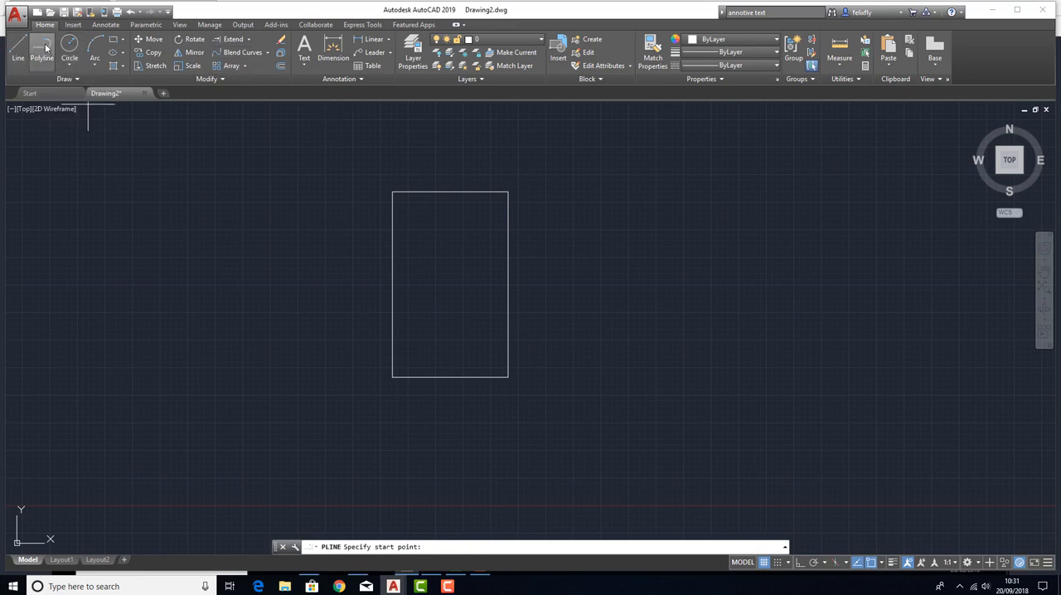
{"action": "left_click", "coordinate": [217, 239]}
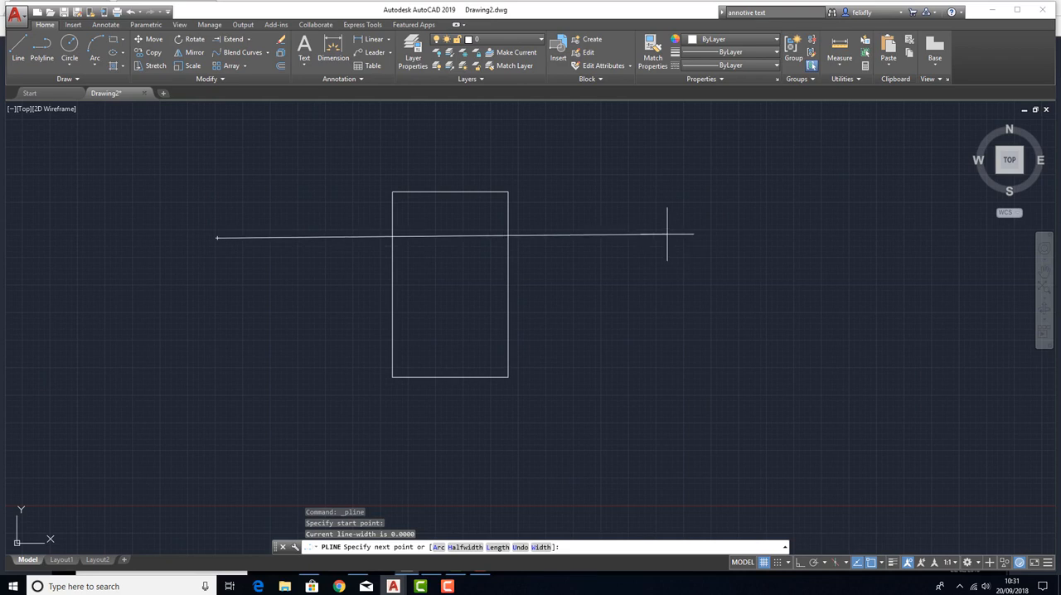
{"action": "key", "text": "F8"}
{"action": "left_click", "coordinate": [629, 236]}
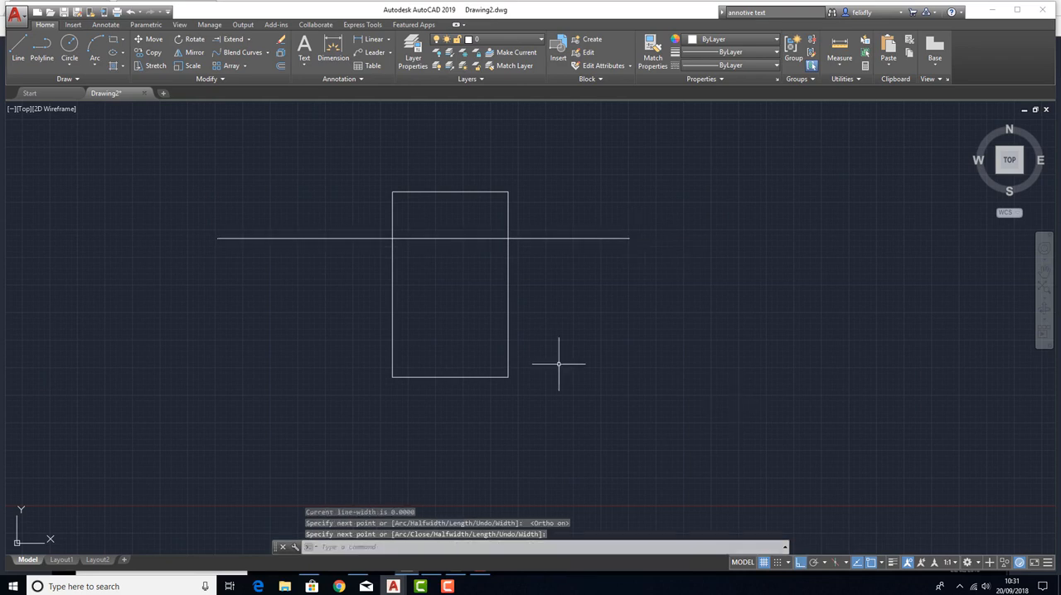
{"action": "left_click", "coordinate": [510, 274]}
{"action": "left_click", "coordinate": [504, 274]}
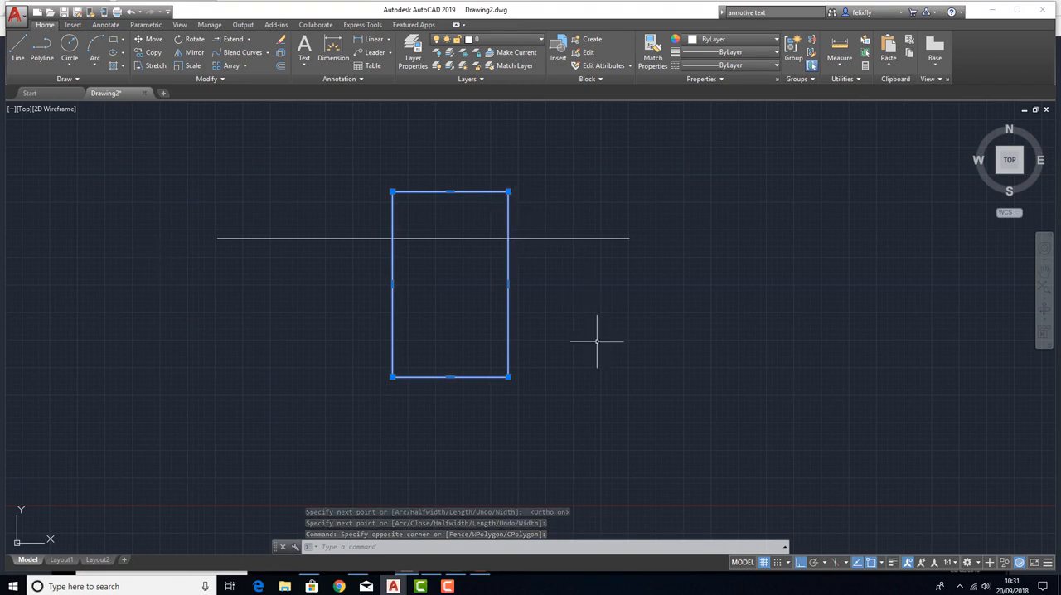
{"action": "key", "text": "ctrl+z"}
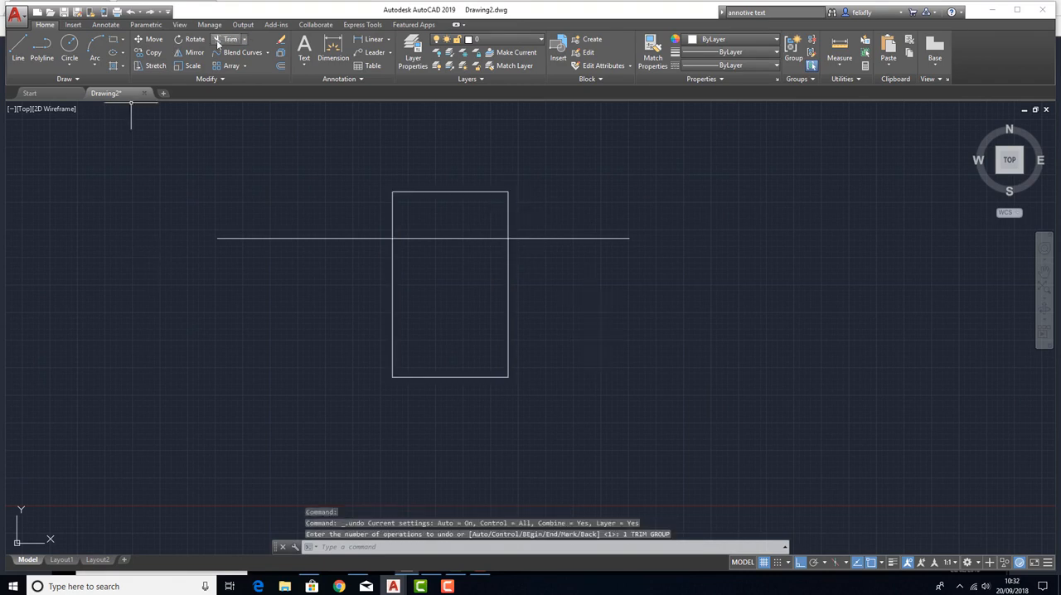
Trim away the part of the rectangle above the horizontal polyline, using the polyline as the cutting edge.
{"action": "left_click", "coordinate": [222, 39]}
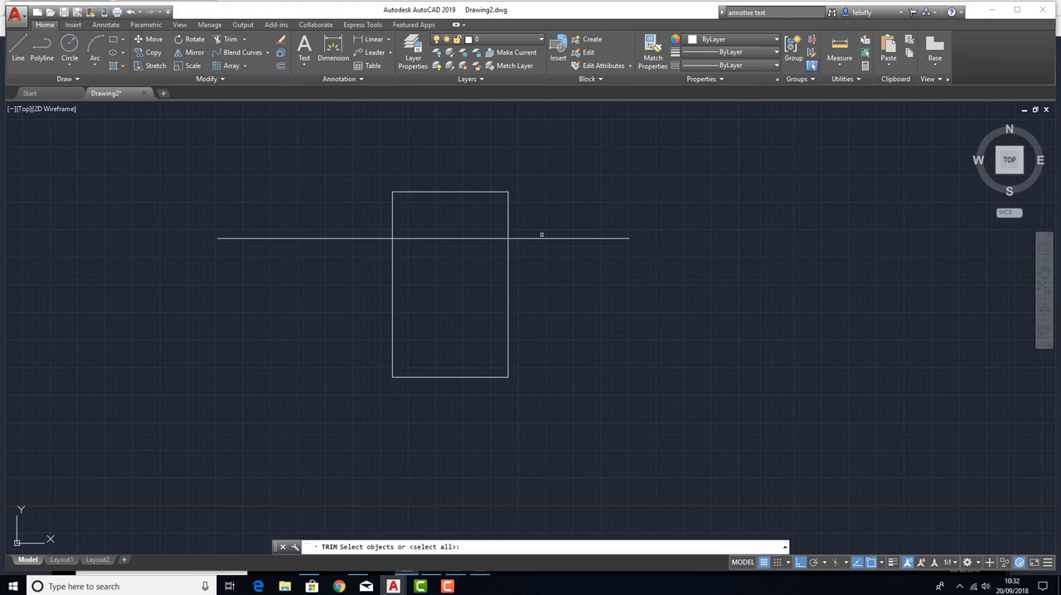
{"action": "left_click", "coordinate": [356, 238]}
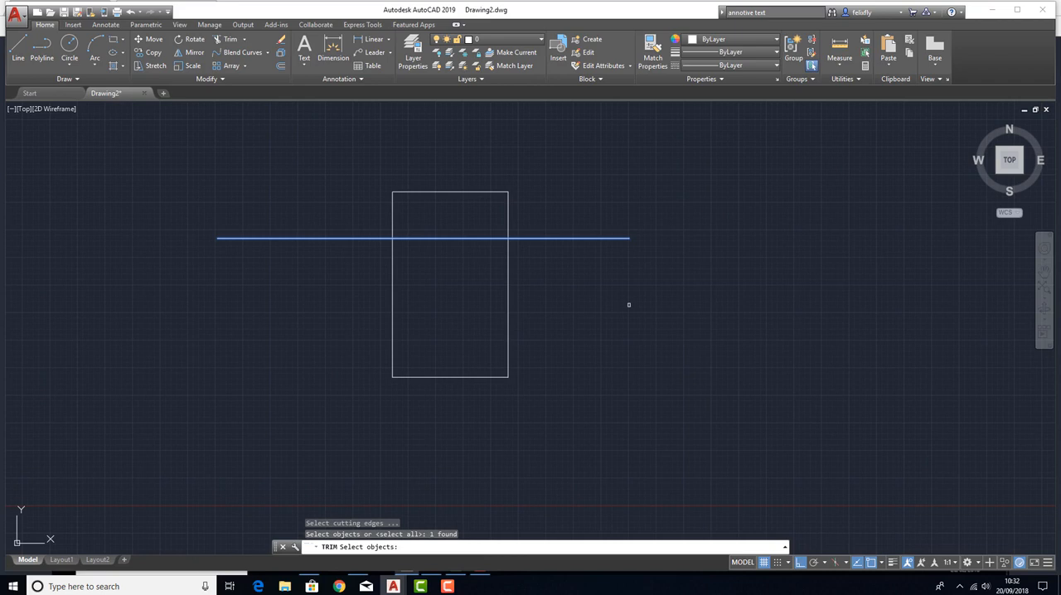
{"action": "key", "text": "Return"}
{"action": "left_click", "coordinate": [552, 238]}
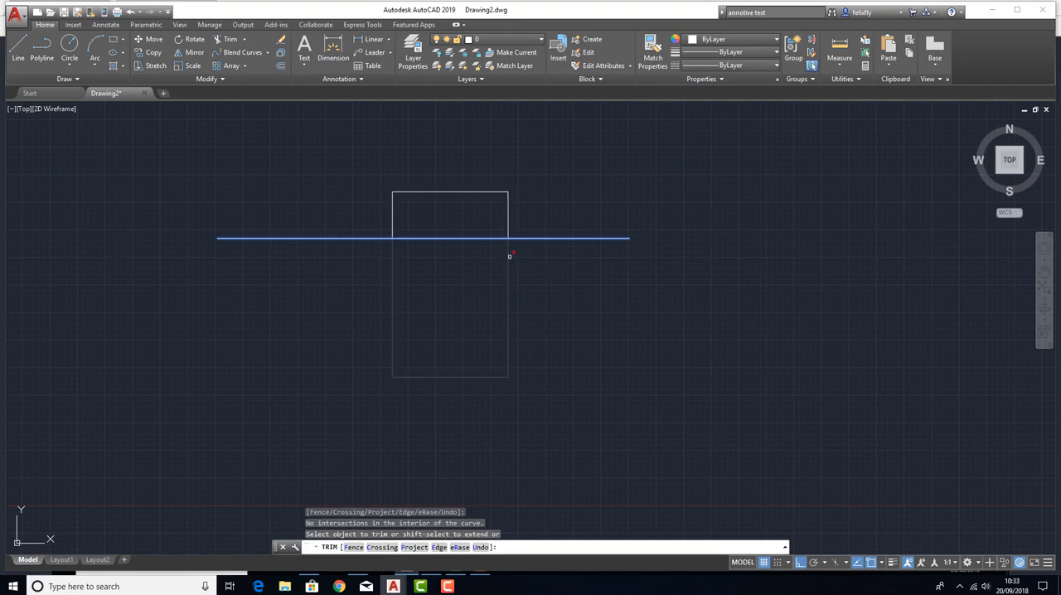
{"action": "left_click", "coordinate": [510, 223]}
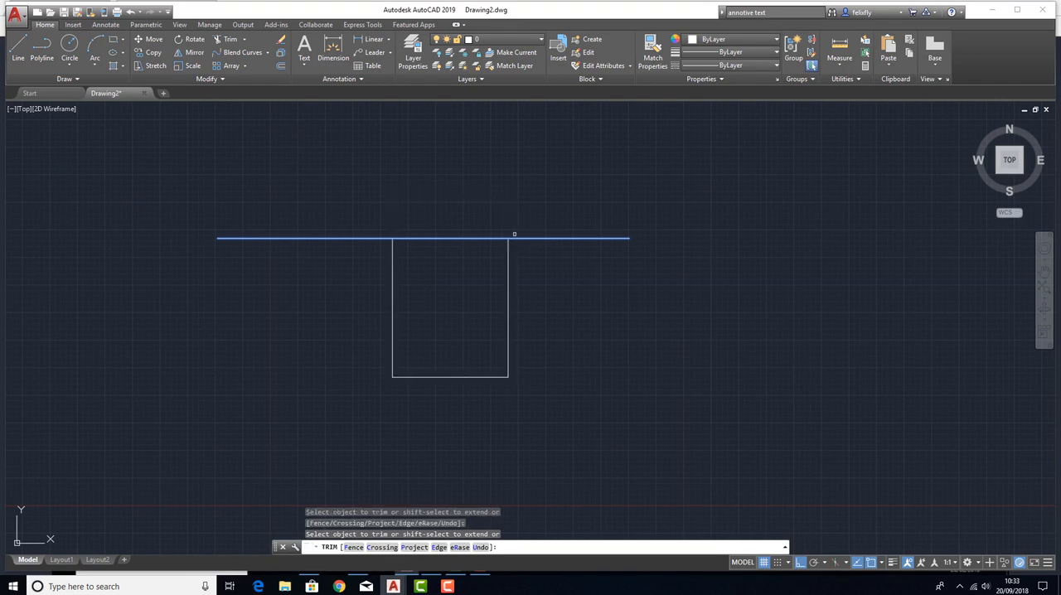
{"action": "key", "text": "Return"}
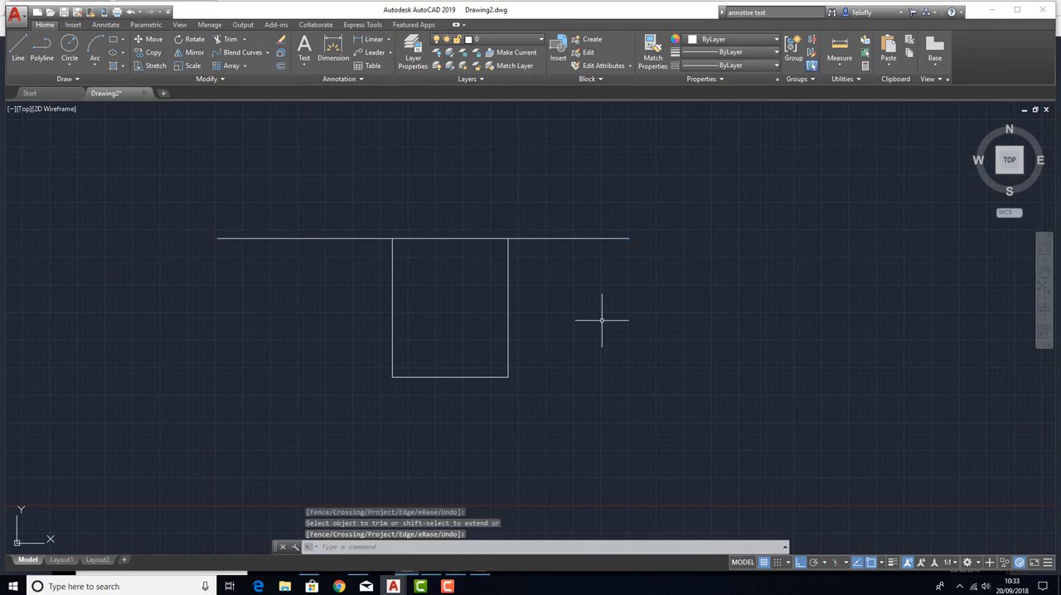
Move the open-topped rectangle straight down, leaving a gap below the horizontal polyline.
{"action": "left_click", "coordinate": [154, 39]}
{"action": "left_click", "coordinate": [649, 447]}
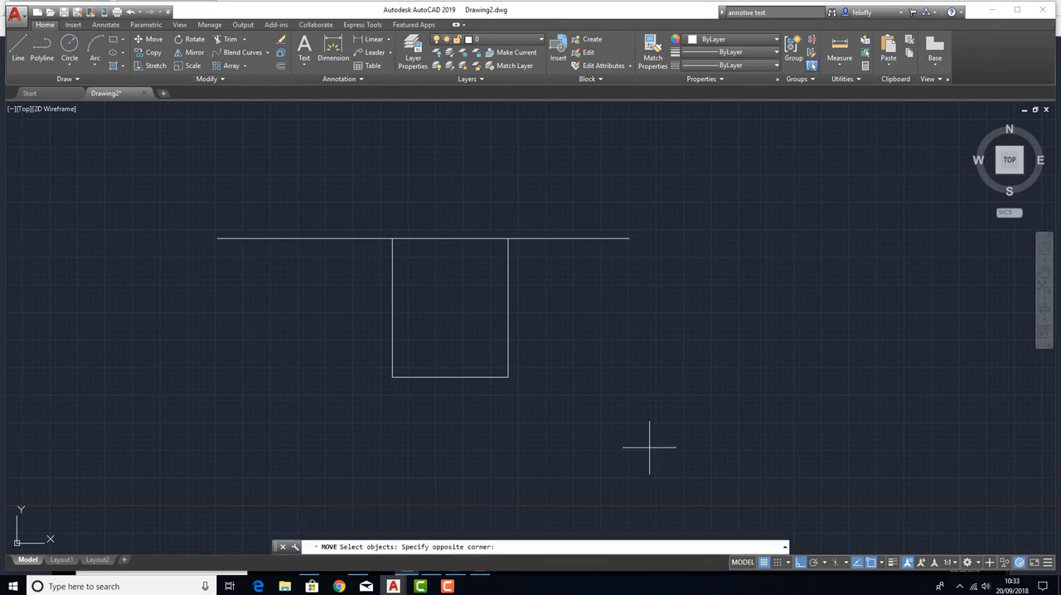
{"action": "left_click", "coordinate": [479, 360]}
{"action": "key", "text": "Return"}
{"action": "left_click", "coordinate": [687, 319]}
{"action": "left_click", "coordinate": [710, 388]}
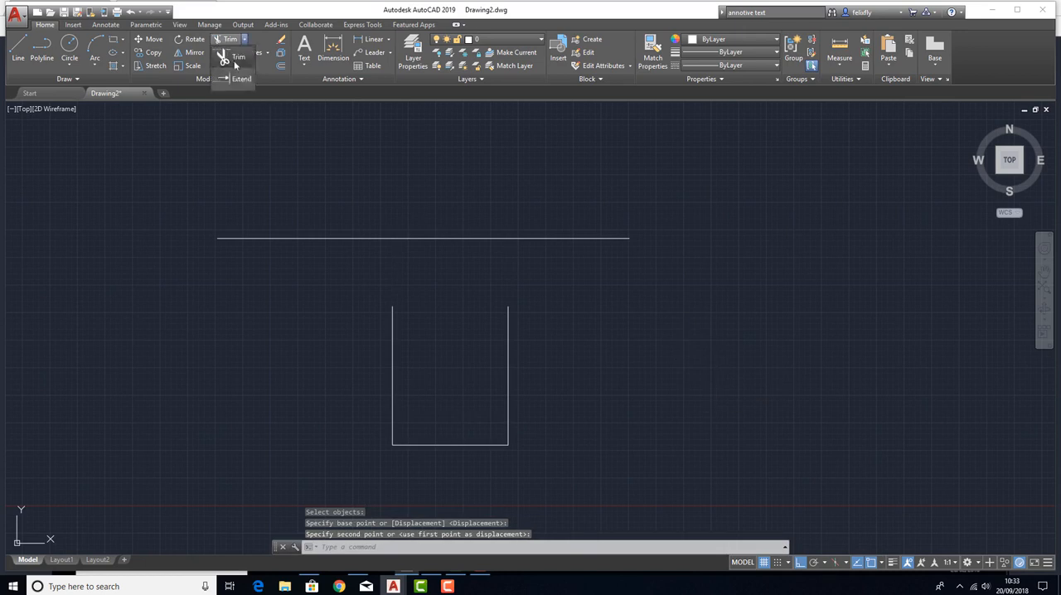
Extend both vertical sides of the open rectangle up to the horizontal polyline as the boundary edge.
{"action": "left_click", "coordinate": [240, 79]}
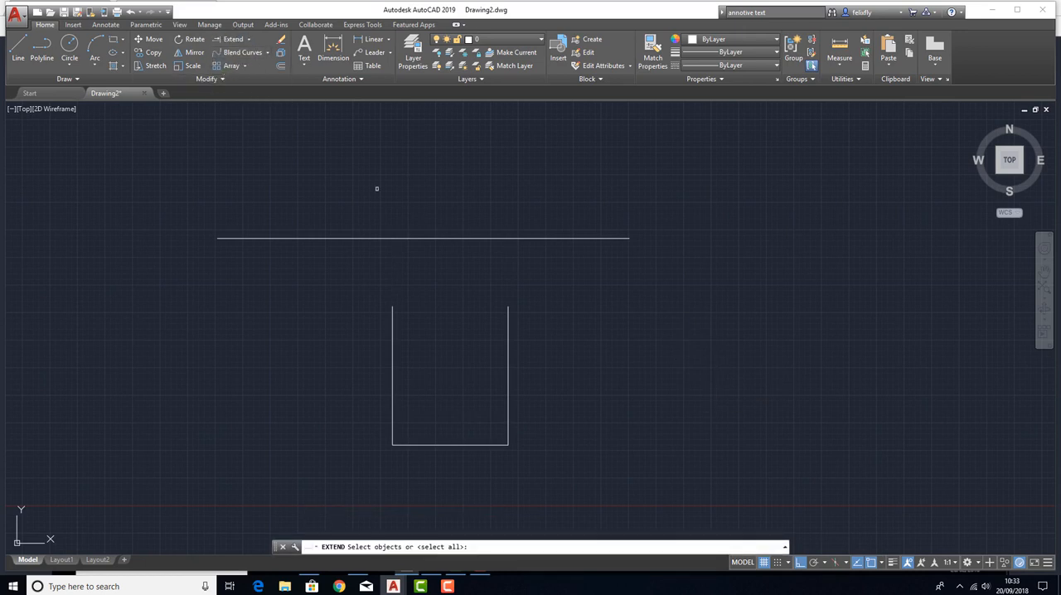
{"action": "left_click", "coordinate": [425, 239]}
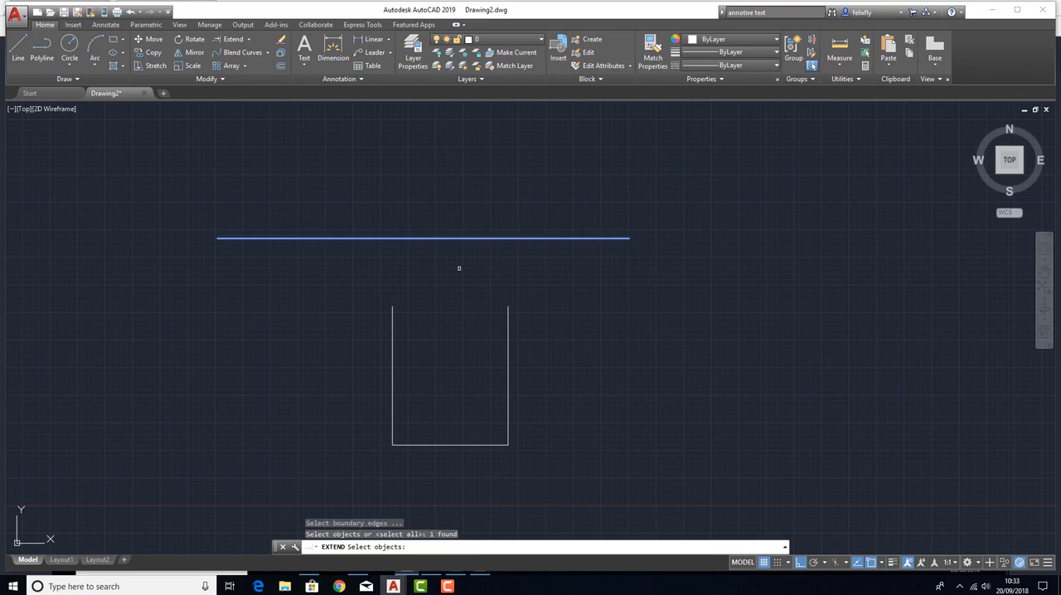
{"action": "key", "text": "Return"}
{"action": "left_click", "coordinate": [567, 350]}
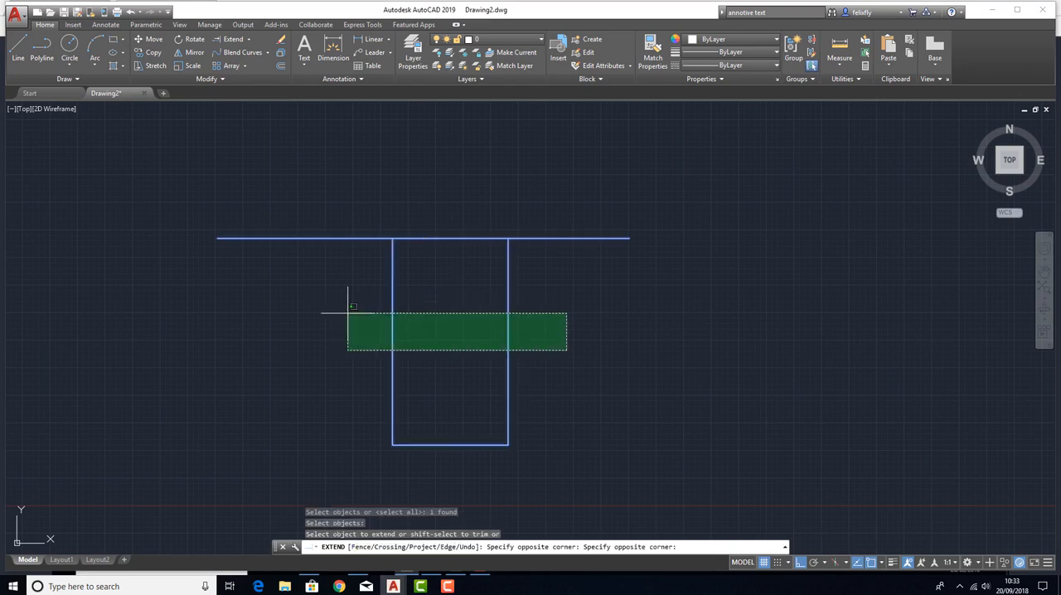
{"action": "left_click", "coordinate": [373, 332]}
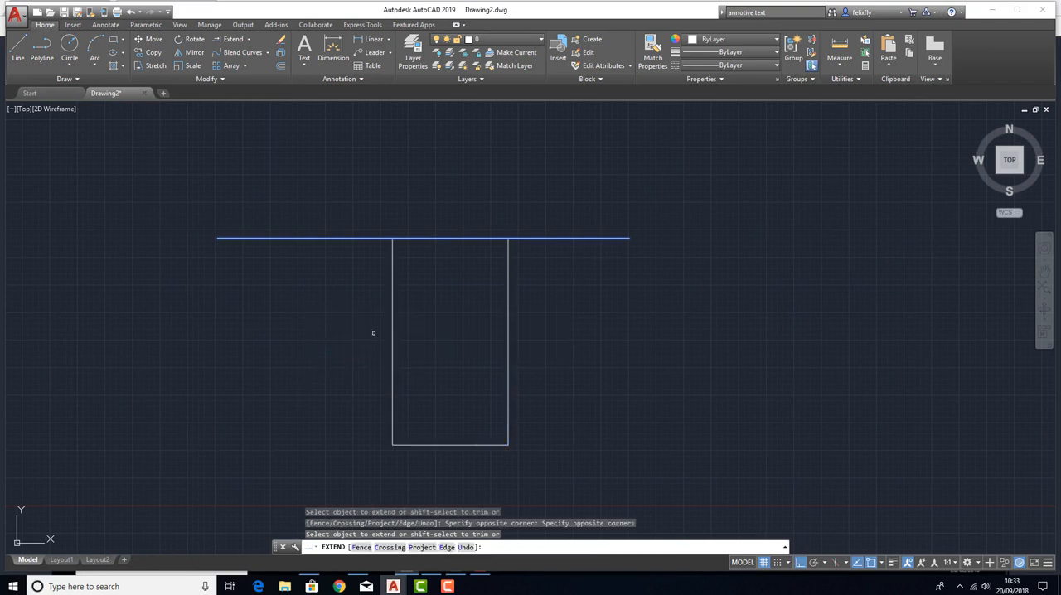
{"action": "key", "text": "Escape"}
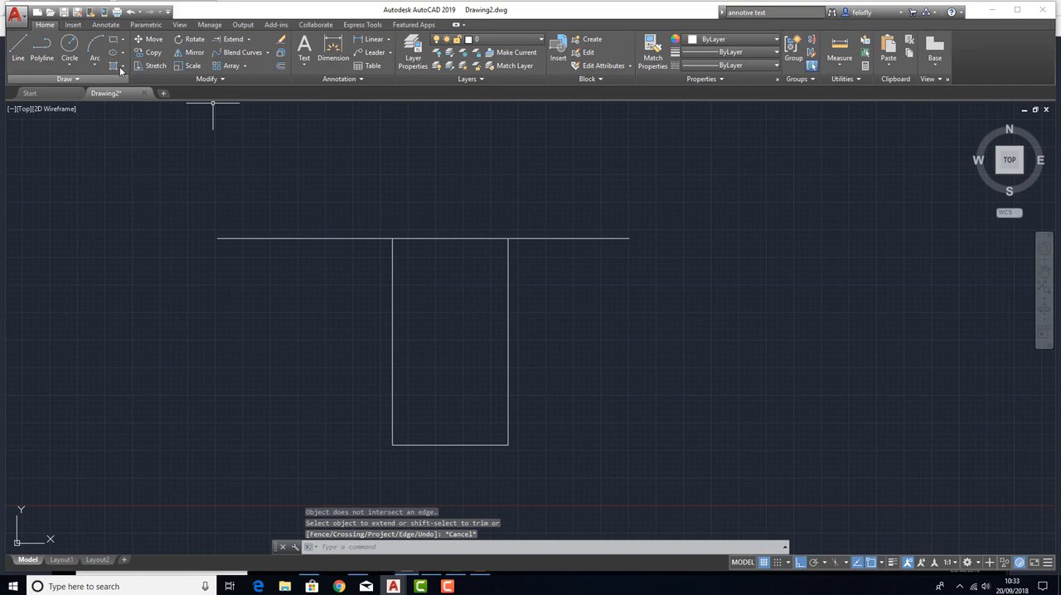
Mirror the open rectangle across the horizontal polyline, using its two endpoints as the mirror line and keeping the source object.
{"action": "left_click", "coordinate": [185, 53]}
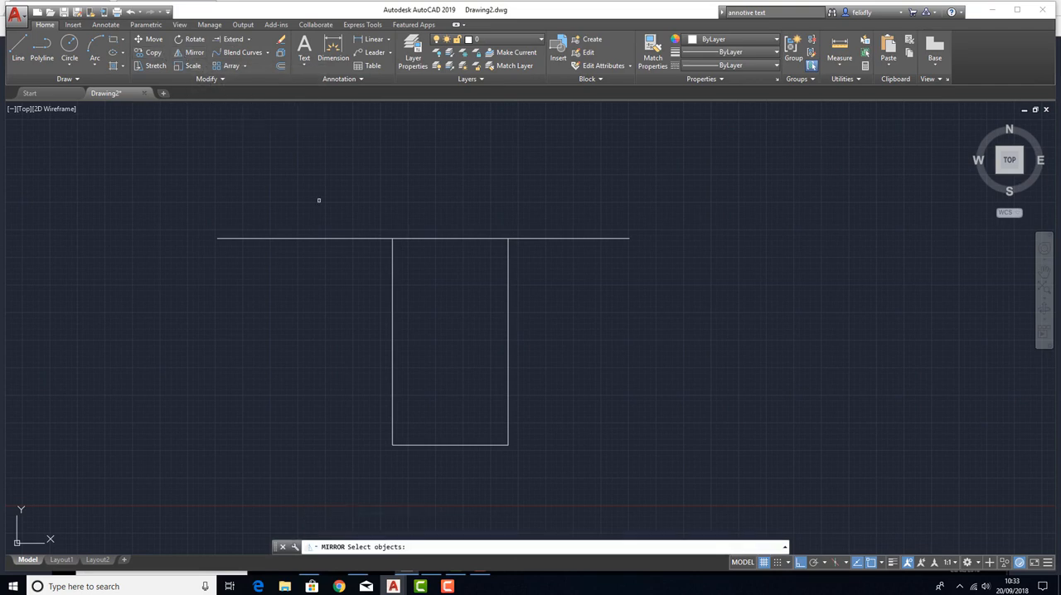
{"action": "left_click", "coordinate": [578, 492]}
{"action": "left_click", "coordinate": [296, 399]}
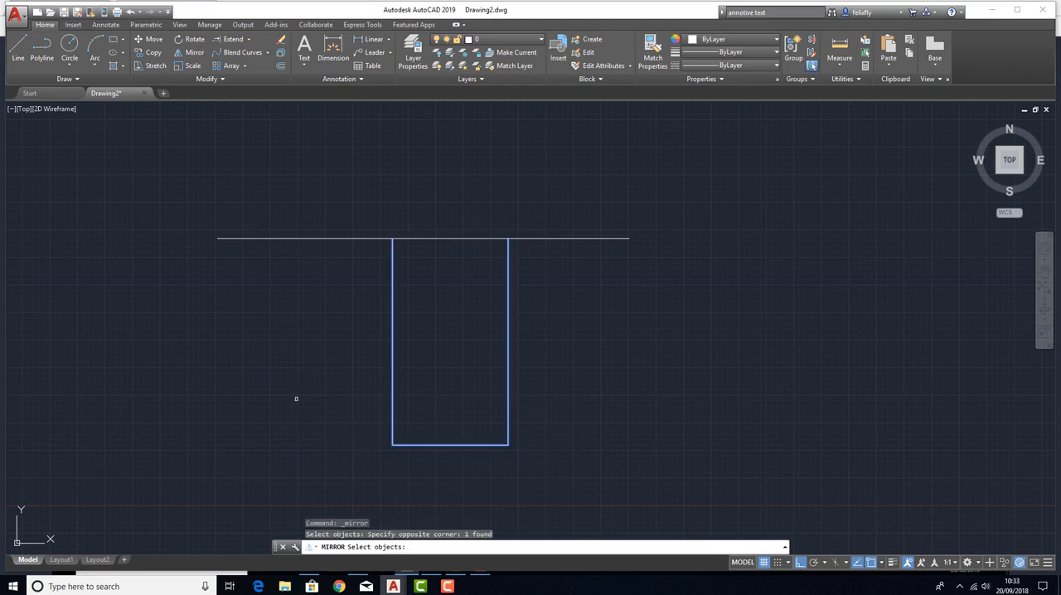
{"action": "key", "text": "Return"}
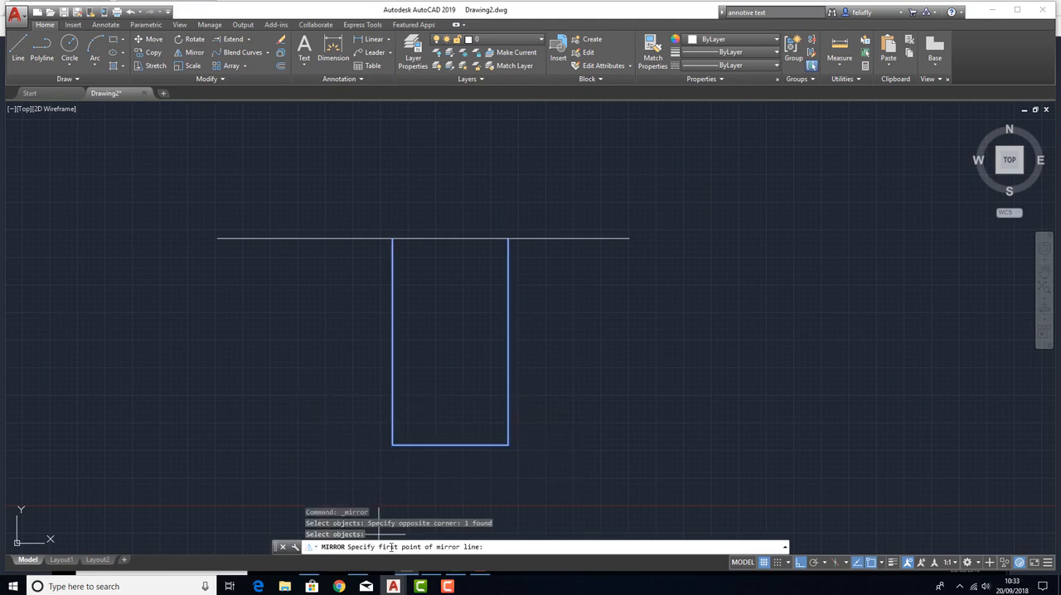
{"action": "left_click", "coordinate": [218, 238]}
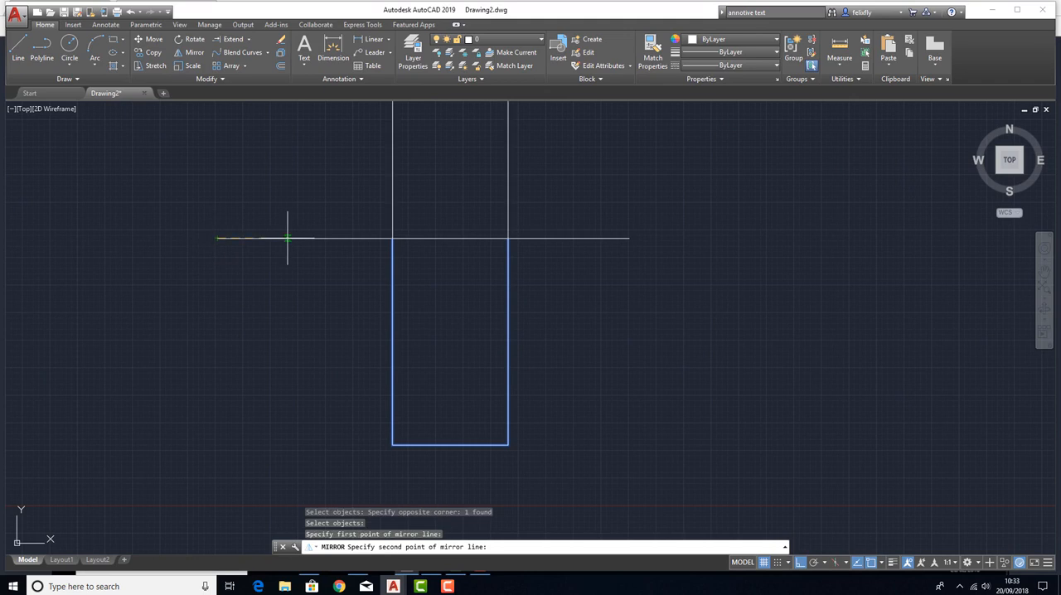
{"action": "left_click", "coordinate": [630, 232]}
{"action": "key", "text": "Return"}
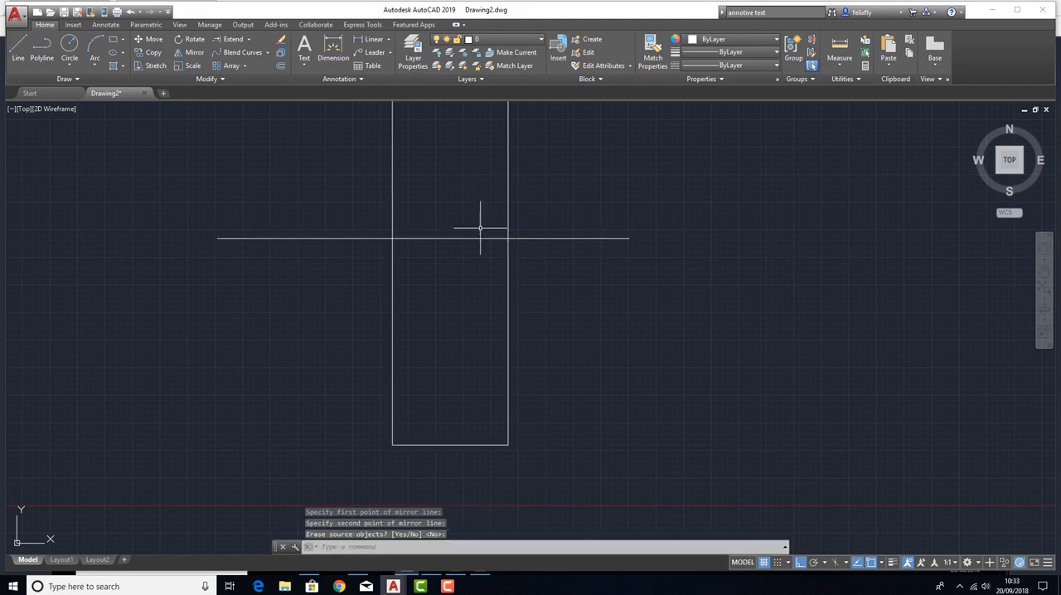
Examine the complete mirrored outline above and below the horizontal polyline.
{"action": "left_click", "coordinate": [522, 190]}
{"action": "left_click", "coordinate": [401, 161]}
{"action": "scroll", "coordinate": [427, 196], "scroll_direction": "down", "scroll_amount": 2}
{"action": "middle_click_drag", "start_coordinate": [461, 196], "coordinate": [481, 289]}
{"action": "key", "text": "Escape"}
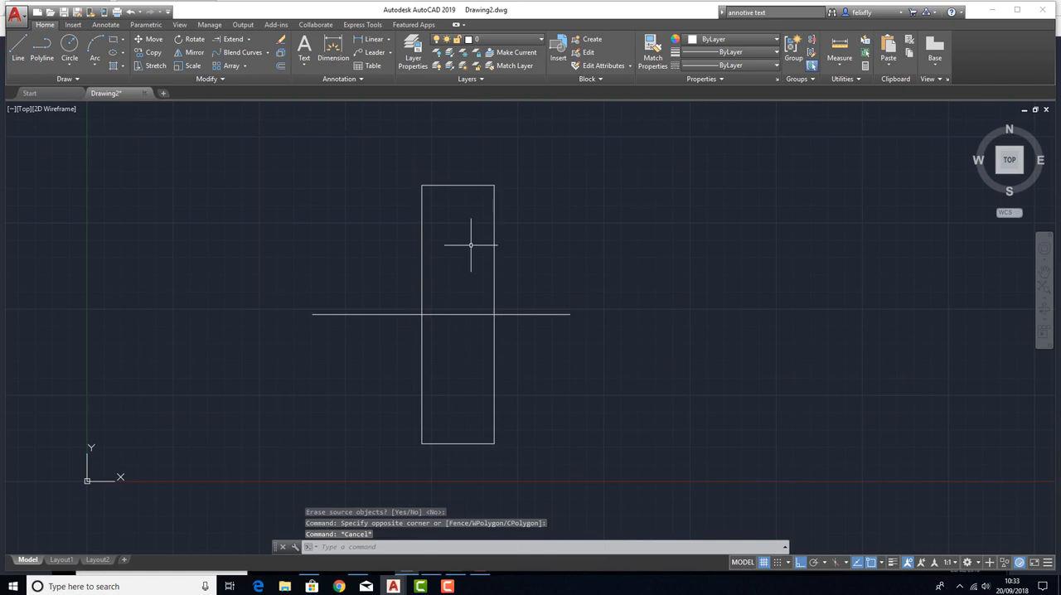
{"action": "middle_click_drag", "start_coordinate": [470, 243], "coordinate": [474, 234]}
{"action": "left_click", "coordinate": [543, 258]}
{"action": "key", "text": "Escape"}
{"action": "key", "text": "Escape"}
{"action": "key", "text": "Escape"}
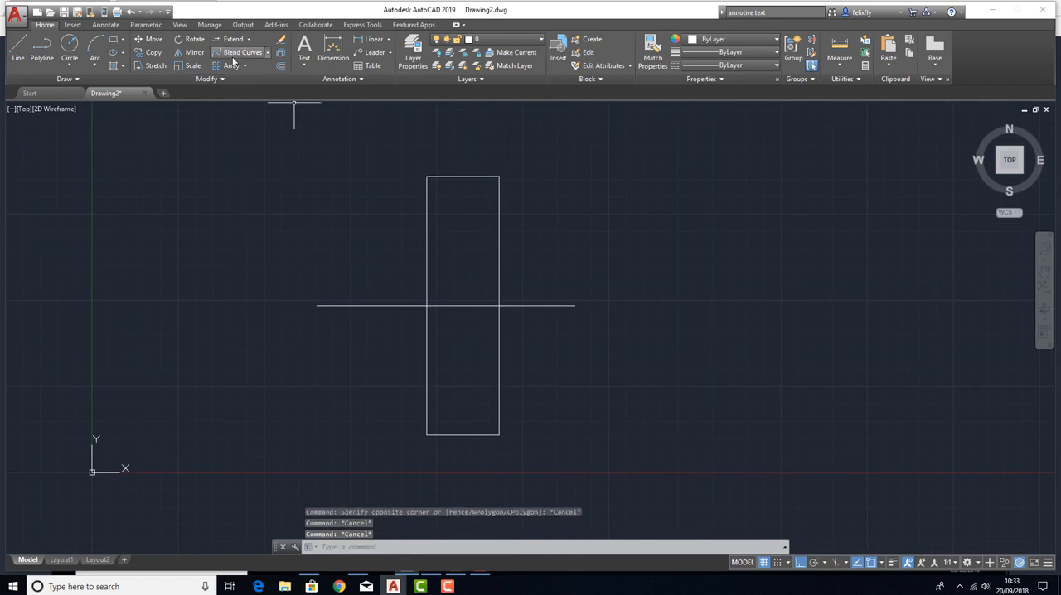
{"action": "left_click", "coordinate": [268, 52]}
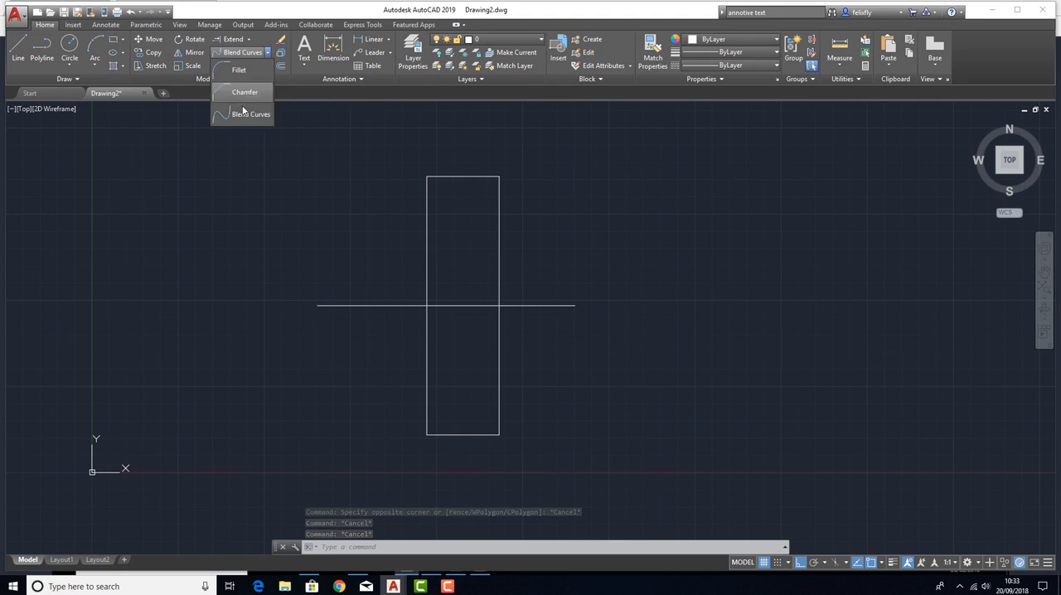
{"action": "left_click", "coordinate": [238, 69]}
{"action": "key", "text": "Escape"}
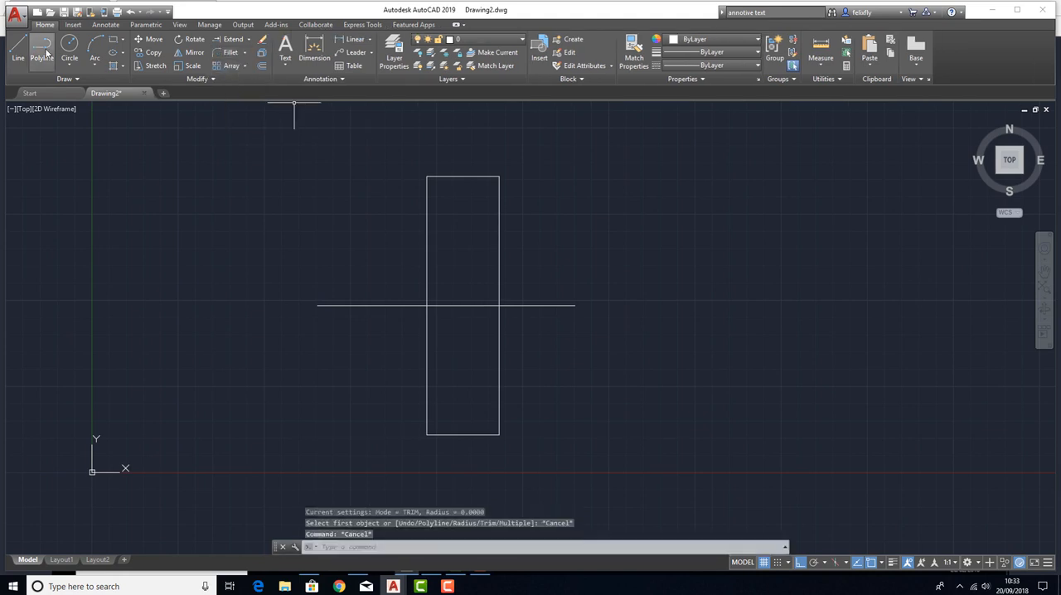
Draw a short horizontal polyline in the empty area to the right of the mirrored outline.
{"action": "type", "text": "pl"}
{"action": "key", "text": "Return"}
{"action": "left_click", "coordinate": [630, 197]}
{"action": "left_click", "coordinate": [800, 235]}
{"action": "key", "text": "Escape"}
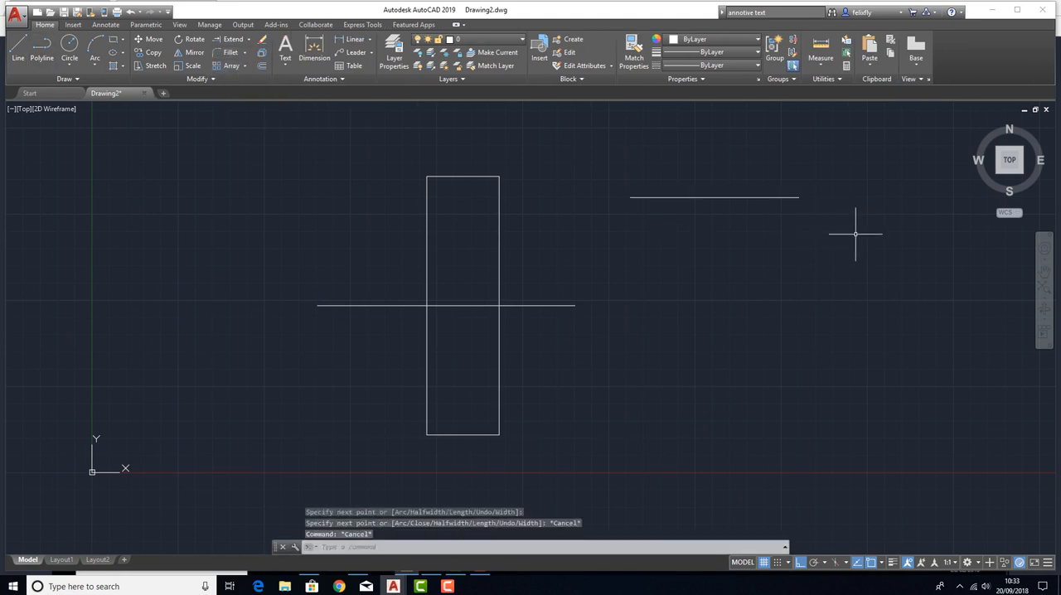
Draw a vertical polyline just beyond the right end of the short horizontal one, without touching it.
{"action": "key", "text": "Return"}
{"action": "left_click", "coordinate": [856, 215]}
{"action": "left_click", "coordinate": [868, 356]}
{"action": "key", "text": "Return"}
Draw a much longer horizontal polyline in the empty area to the lower right of the existing objects.
{"action": "middle_click_drag", "start_coordinate": [808, 262], "coordinate": [637, 274]}
{"action": "scroll", "coordinate": [549, 230], "scroll_direction": "down", "scroll_amount": 5}
{"action": "middle_click_drag", "start_coordinate": [612, 229], "coordinate": [339, 253]}
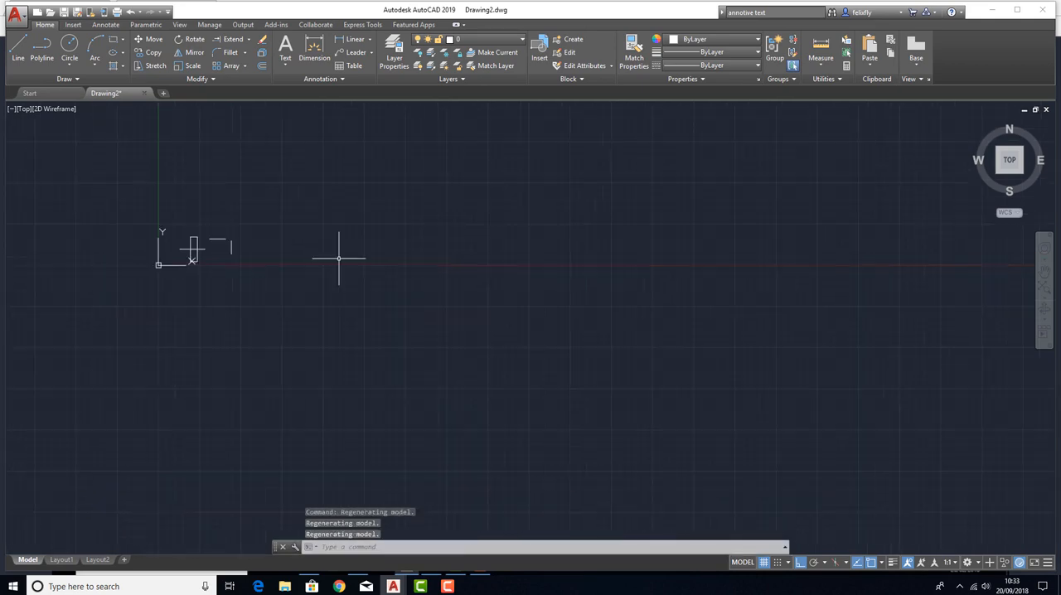
{"action": "left_click", "coordinate": [43, 51]}
{"action": "left_click", "coordinate": [412, 408]}
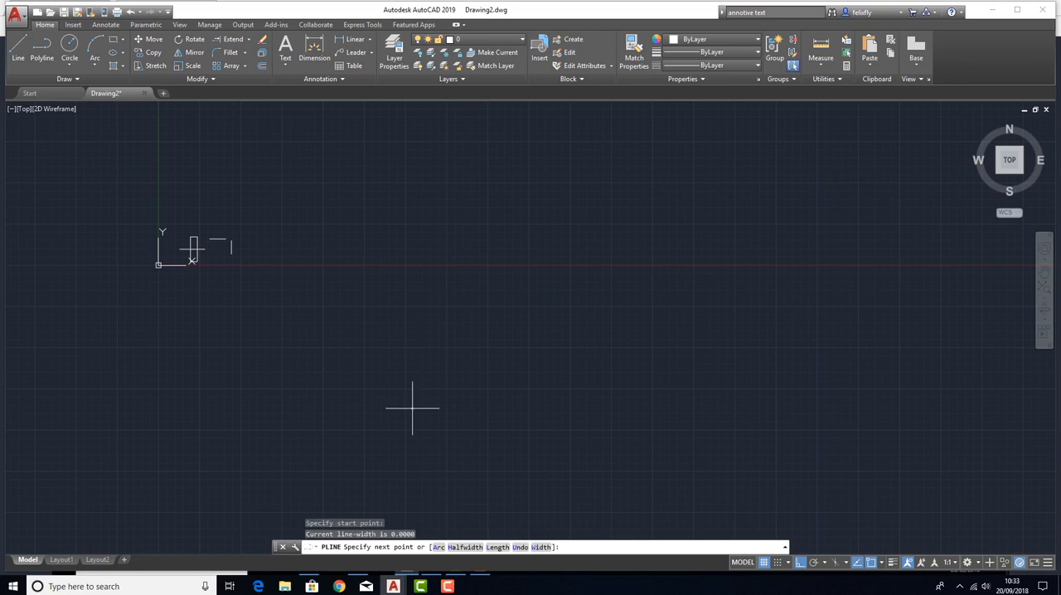
{"action": "left_click", "coordinate": [727, 408]}
{"action": "key", "text": "Return"}
{"action": "key", "text": "Return"}
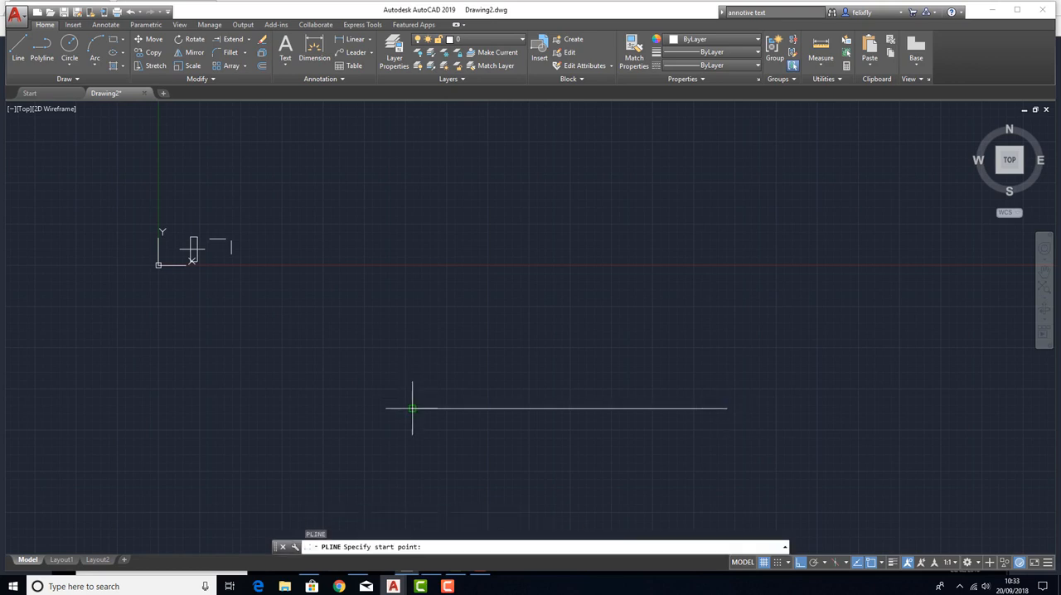
Turn object snap off and draw a vertical polyline upward from just beside the long horizontal polyline's left end, leaving a tiny gap.
{"action": "scroll", "coordinate": [404, 406], "scroll_direction": "up", "scroll_amount": 4}
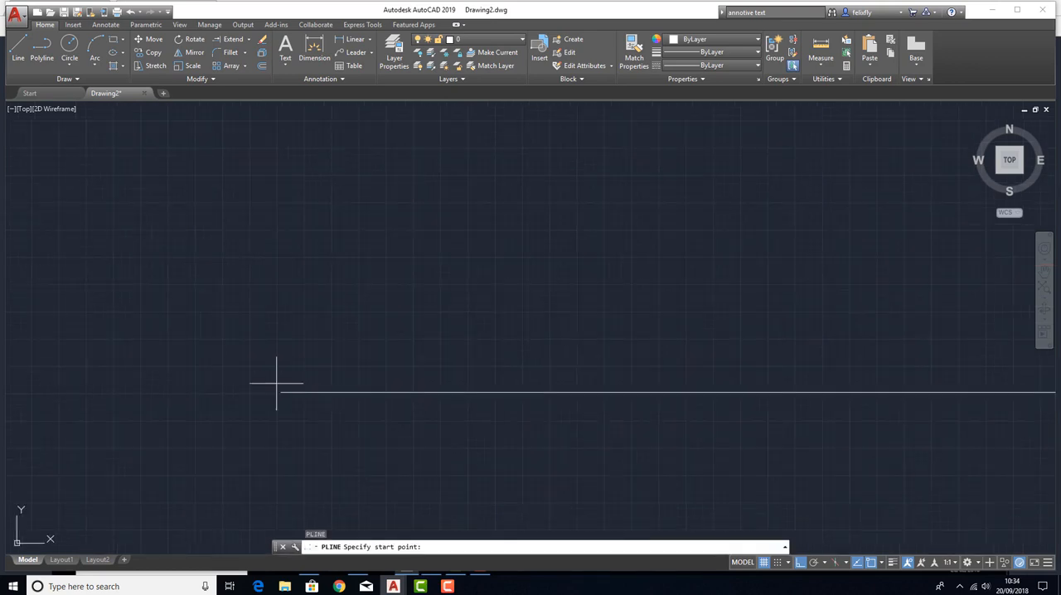
{"action": "scroll", "coordinate": [273, 384], "scroll_direction": "up", "scroll_amount": 5}
{"action": "key", "text": "F3"}
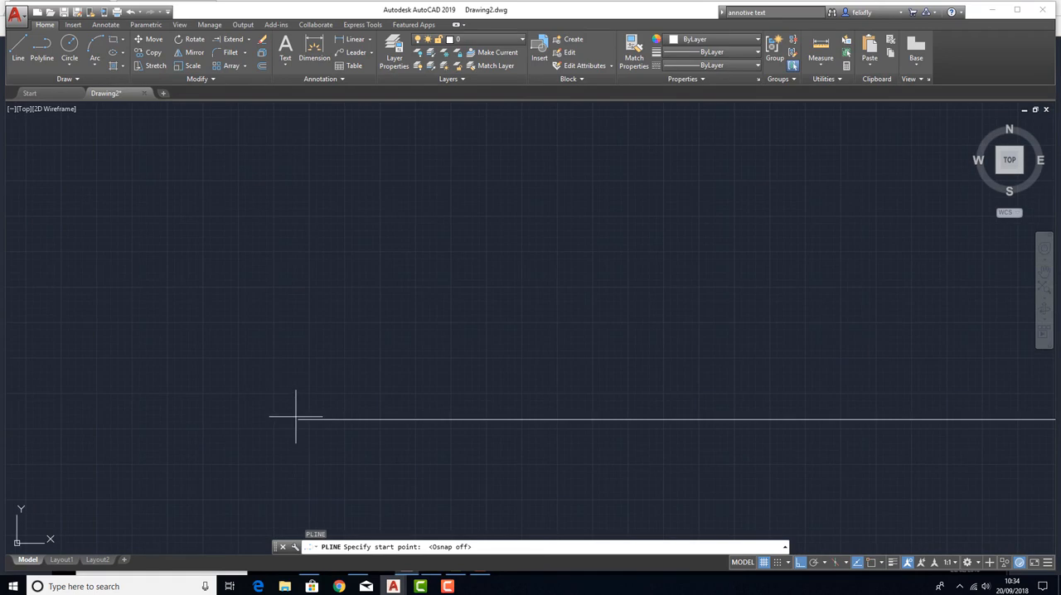
{"action": "left_click", "coordinate": [295, 417]}
{"action": "scroll", "coordinate": [303, 408], "scroll_direction": "down", "scroll_amount": 4}
{"action": "left_click", "coordinate": [334, 203]}
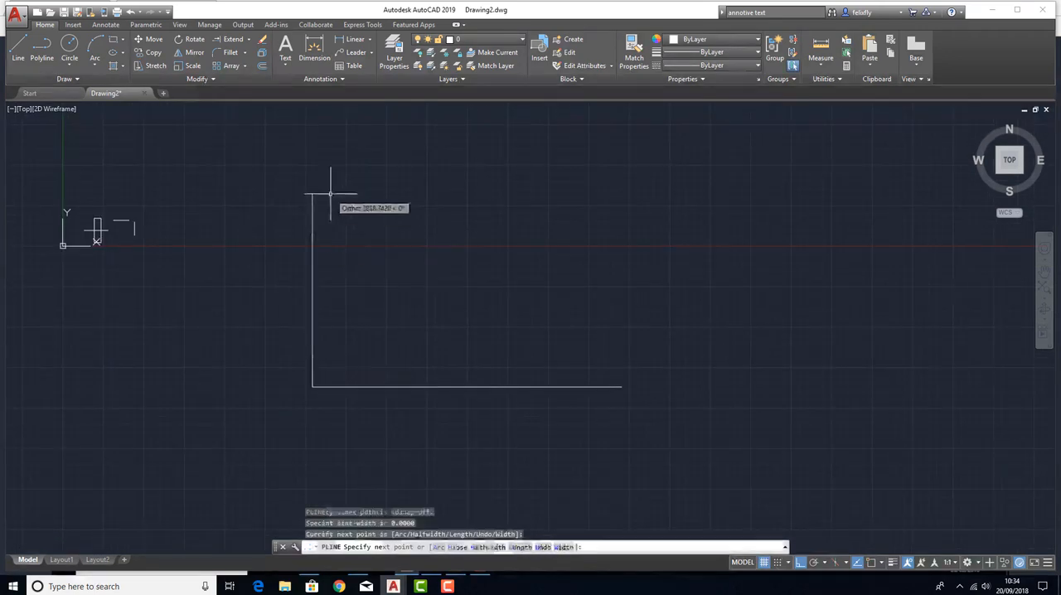
{"action": "key", "text": "Return"}
Examine the corner between the long vertical and horizontal polylines, close up and from afar, for a gap.
{"action": "middle_click_drag", "start_coordinate": [315, 265], "coordinate": [489, 263]}
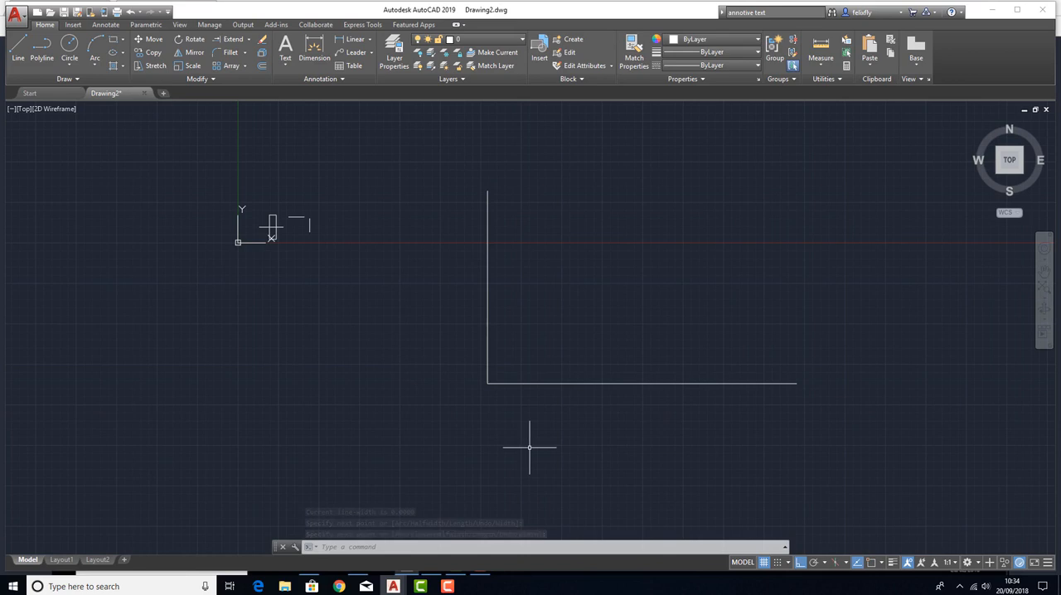
{"action": "scroll", "coordinate": [486, 384], "scroll_direction": "up", "scroll_amount": 6}
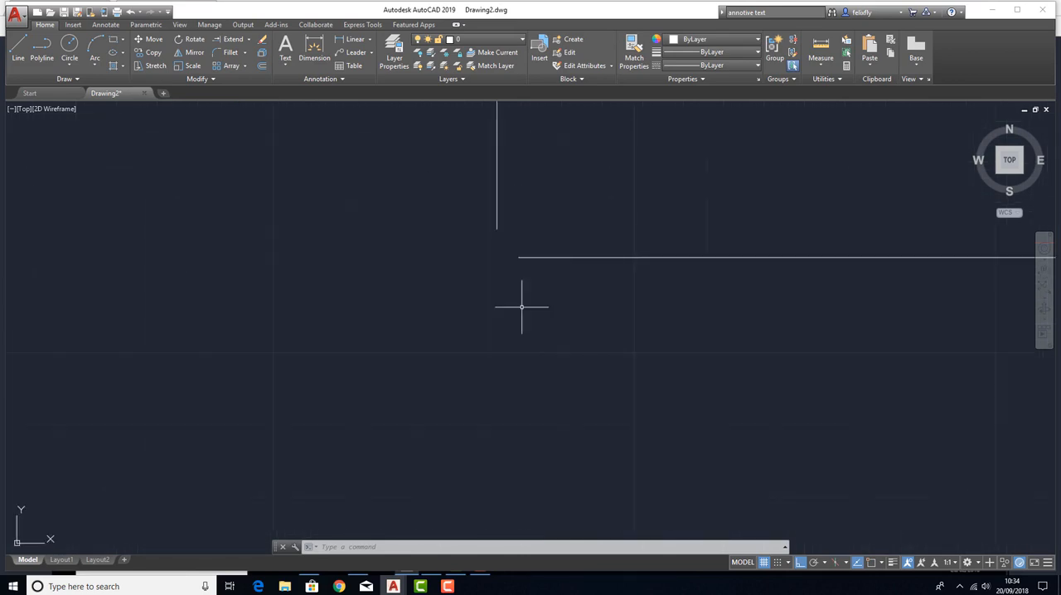
{"action": "scroll", "coordinate": [517, 290], "scroll_direction": "down", "scroll_amount": 3}
{"action": "middle_click_drag", "start_coordinate": [534, 277], "coordinate": [396, 329]}
{"action": "scroll", "coordinate": [417, 331], "scroll_direction": "down", "scroll_amount": 7}
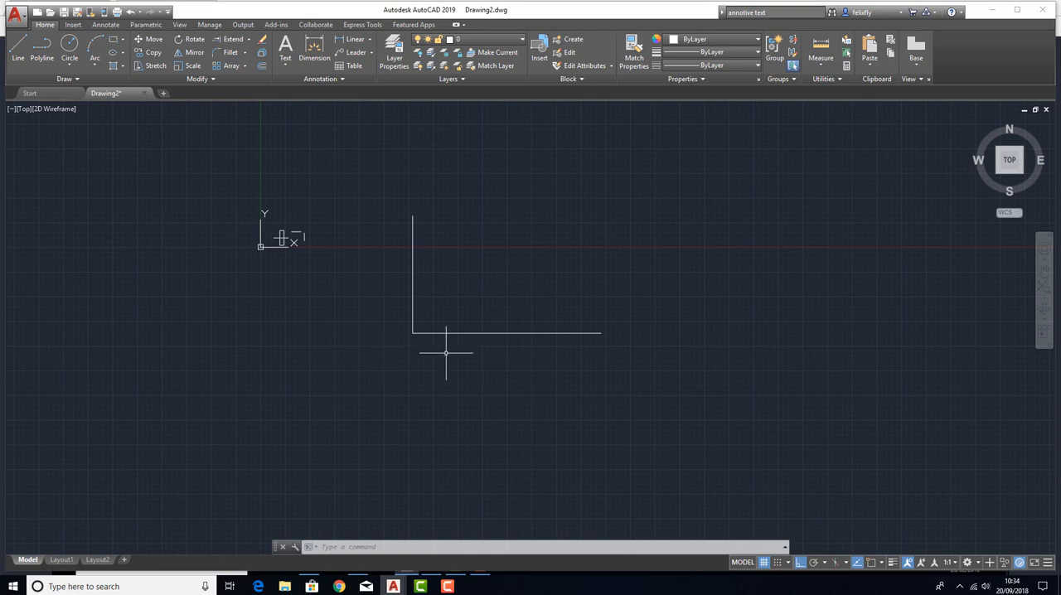
{"action": "middle_click_drag", "start_coordinate": [412, 308], "coordinate": [463, 328]}
{"action": "scroll", "coordinate": [461, 328], "scroll_direction": "up", "scroll_amount": 6}
{"action": "scroll", "coordinate": [461, 460], "scroll_direction": "up", "scroll_amount": 8}
{"action": "scroll", "coordinate": [477, 355], "scroll_direction": "down", "scroll_amount": 12}
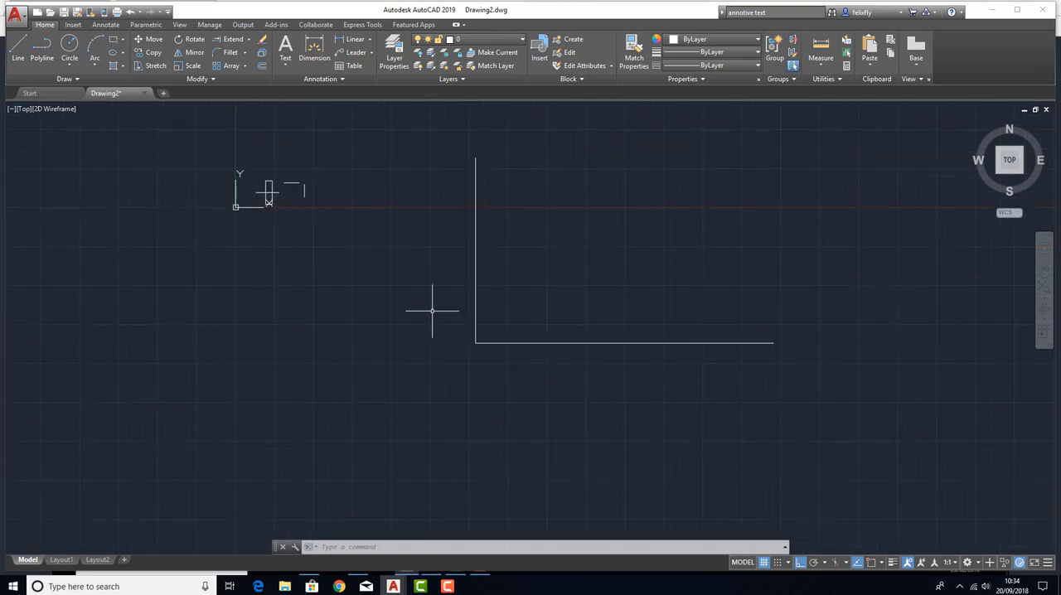
{"action": "key", "text": "Escape"}
{"action": "key", "text": "Escape"}
{"action": "key", "text": "Escape"}
Fillet the long horizontal and vertical polylines at zero radius, joining their nearby ends in a sharp corner.
{"action": "scroll", "coordinate": [485, 343], "scroll_direction": "up", "scroll_amount": 10}
{"action": "middle_click_drag", "start_coordinate": [299, 335], "coordinate": [391, 360]}
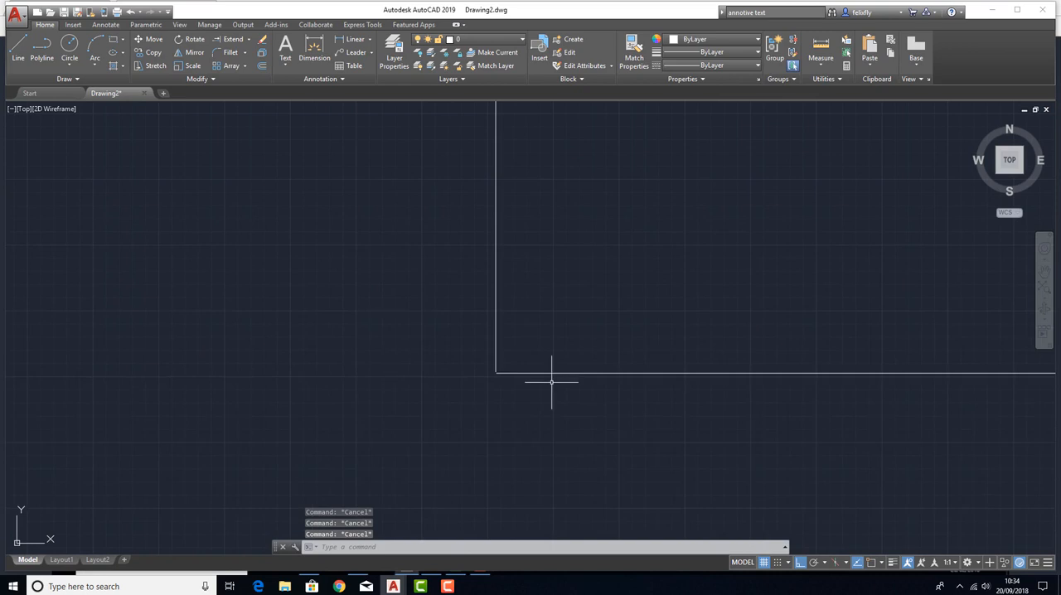
{"action": "middle_click_drag", "start_coordinate": [507, 374], "coordinate": [533, 366]}
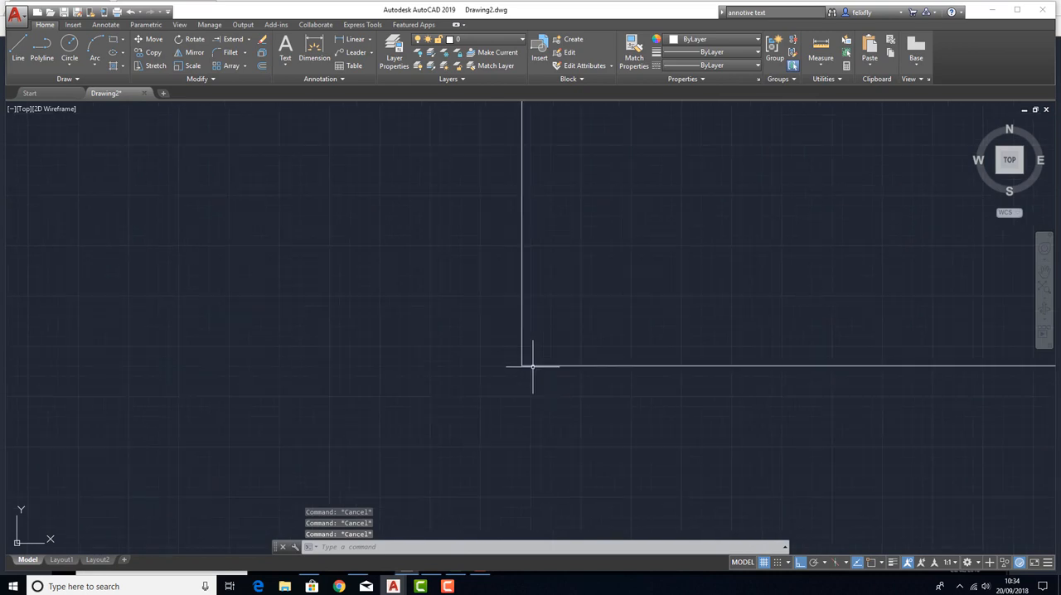
{"action": "left_click", "coordinate": [223, 56]}
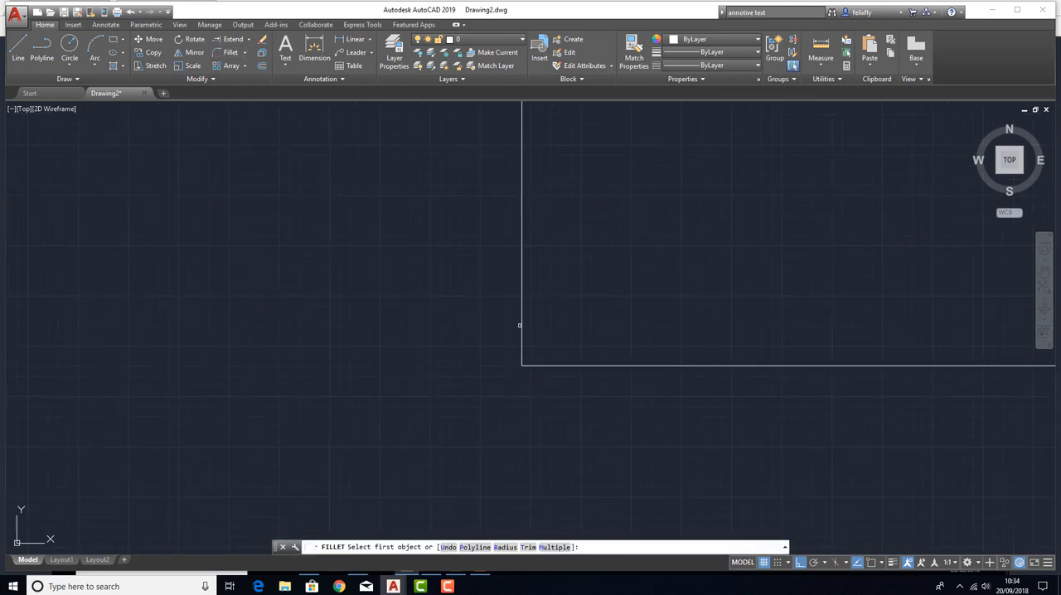
{"action": "scroll", "coordinate": [556, 398], "scroll_direction": "up", "scroll_amount": 8}
{"action": "middle_click_drag", "start_coordinate": [464, 212], "coordinate": [500, 323]}
{"action": "middle_click_drag", "start_coordinate": [185, 184], "coordinate": [569, 389]}
{"action": "scroll", "coordinate": [612, 396], "scroll_direction": "up", "scroll_amount": 6}
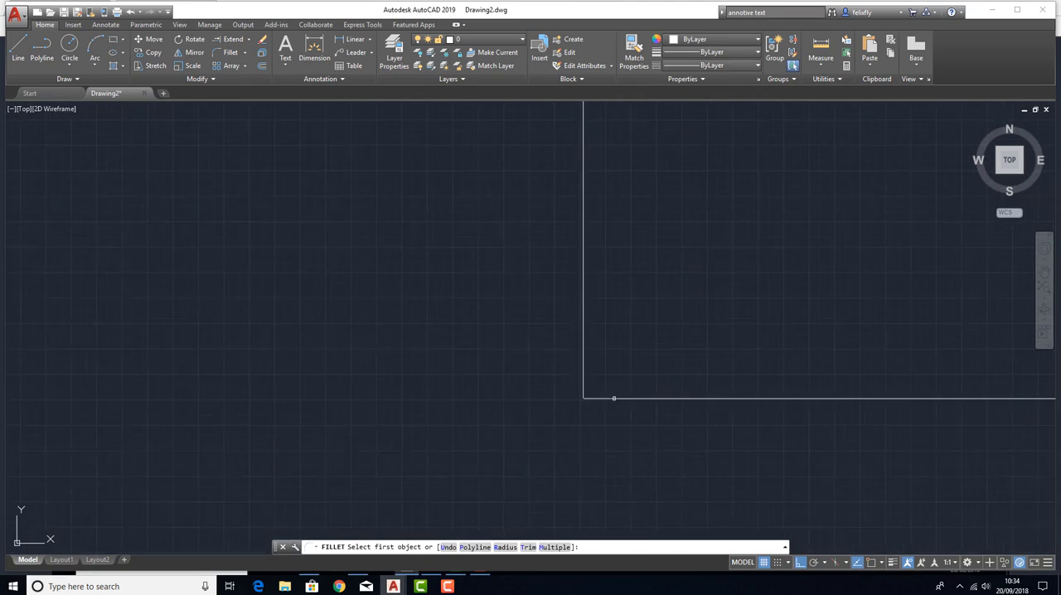
{"action": "scroll", "coordinate": [575, 410], "scroll_direction": "up", "scroll_amount": 4}
{"action": "scroll", "coordinate": [466, 375], "scroll_direction": "up", "scroll_amount": 3}
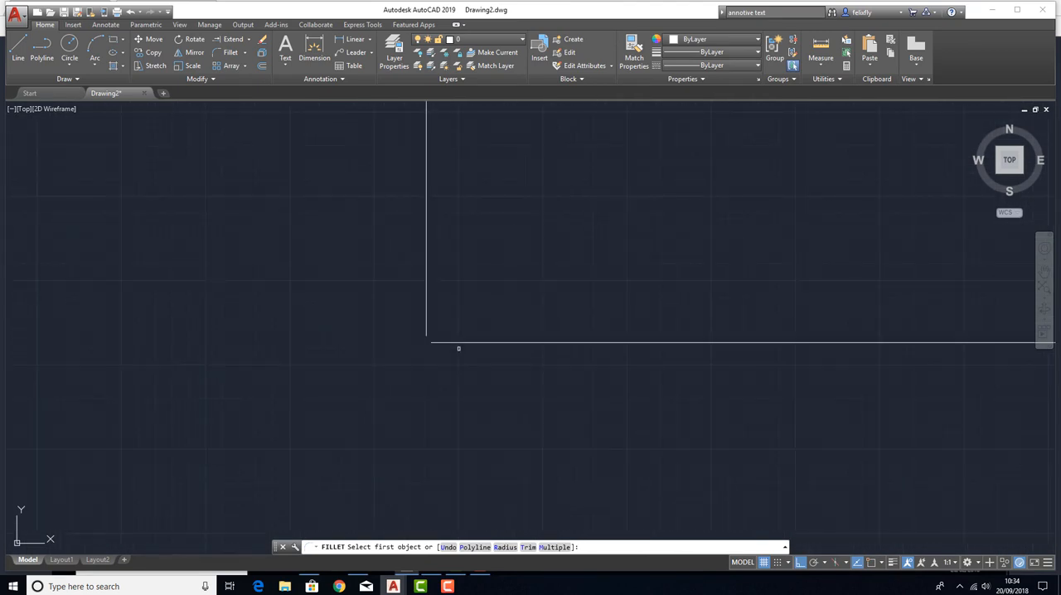
{"action": "left_click", "coordinate": [458, 342]}
{"action": "left_click", "coordinate": [426, 325]}
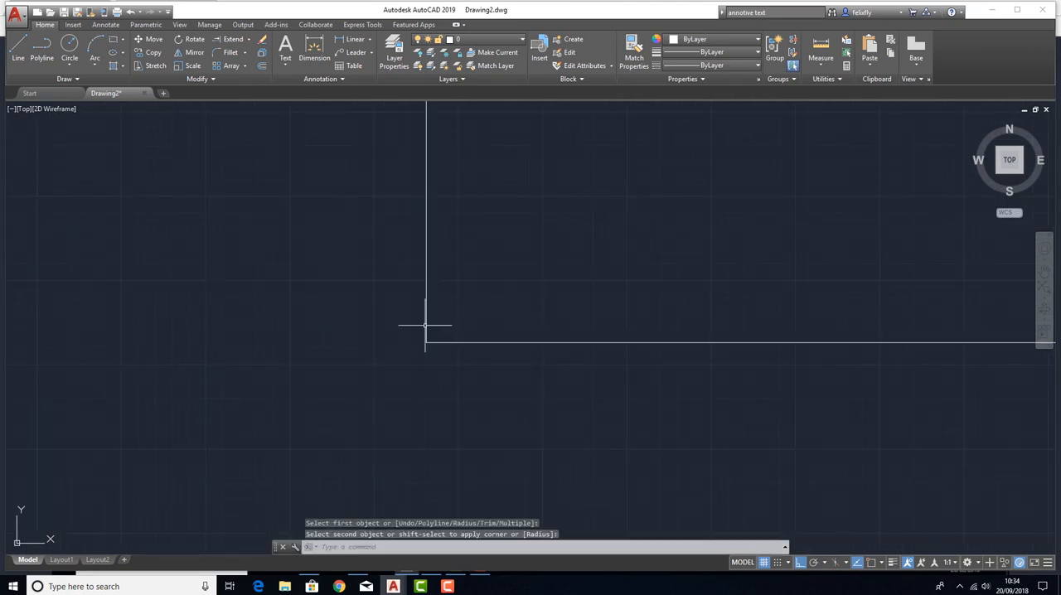
{"action": "scroll", "coordinate": [425, 342], "scroll_direction": "up", "scroll_amount": 5}
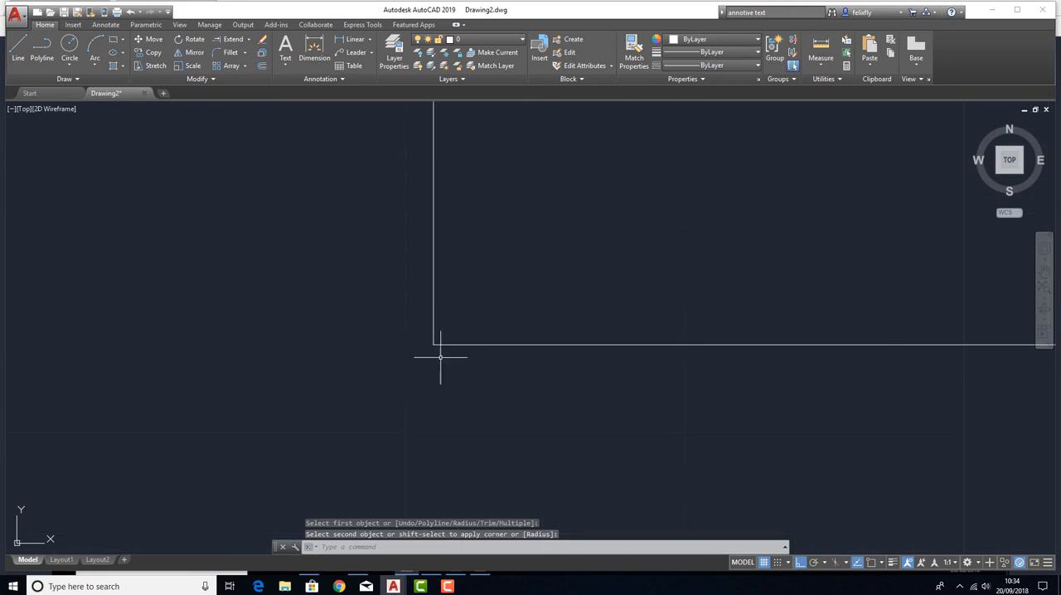
{"action": "scroll", "coordinate": [440, 357], "scroll_direction": "down", "scroll_amount": 7}
{"action": "middle_click_drag", "start_coordinate": [529, 406], "coordinate": [502, 372]}
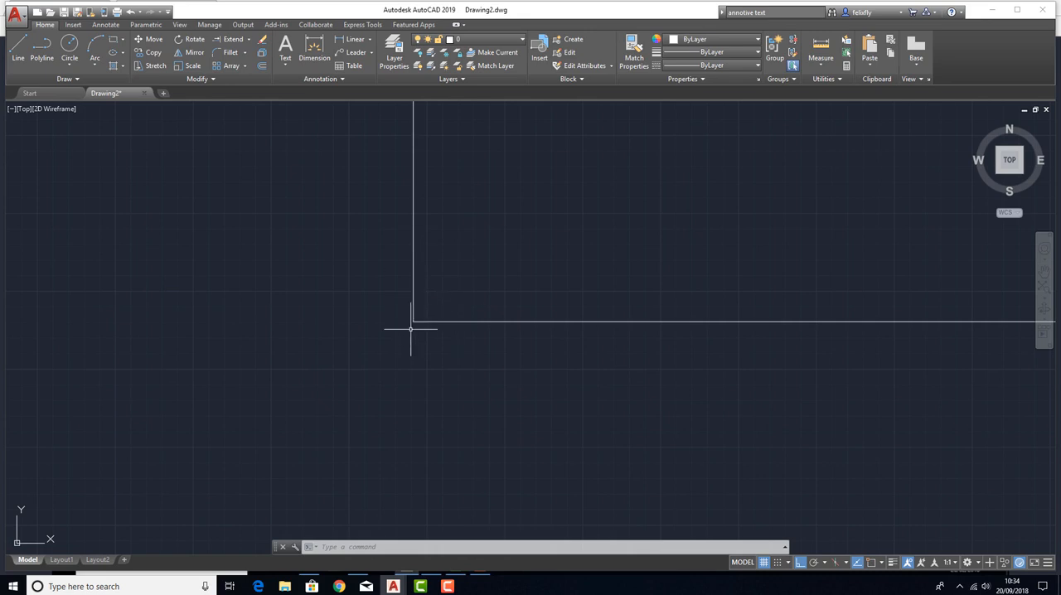
Gauge a short horizontal distance just below the sharp corner with the Measure tool.
{"action": "scroll", "coordinate": [407, 311], "scroll_direction": "up", "scroll_amount": 6}
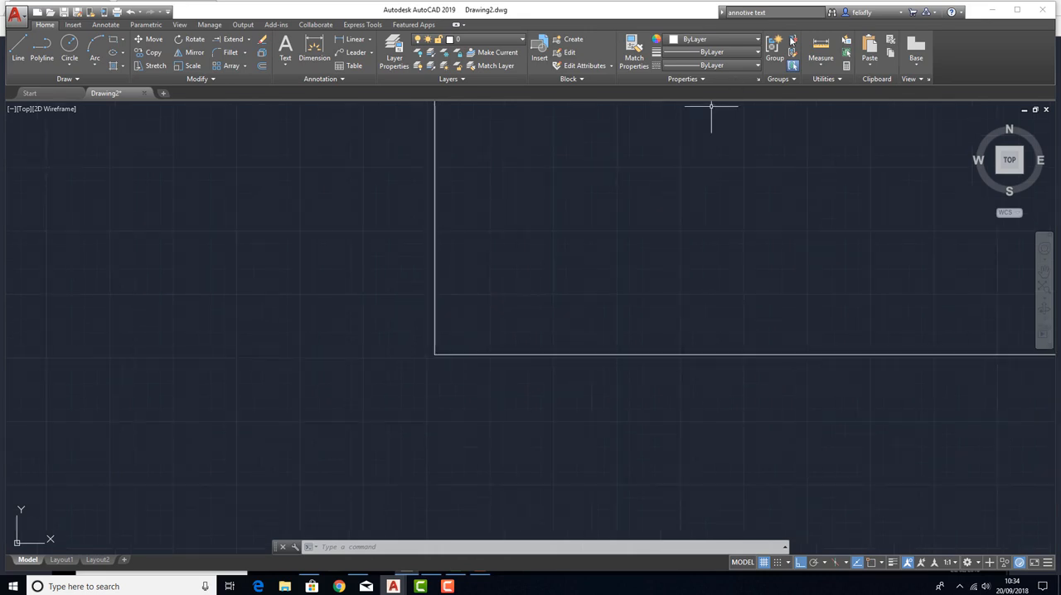
{"action": "left_click", "coordinate": [821, 52]}
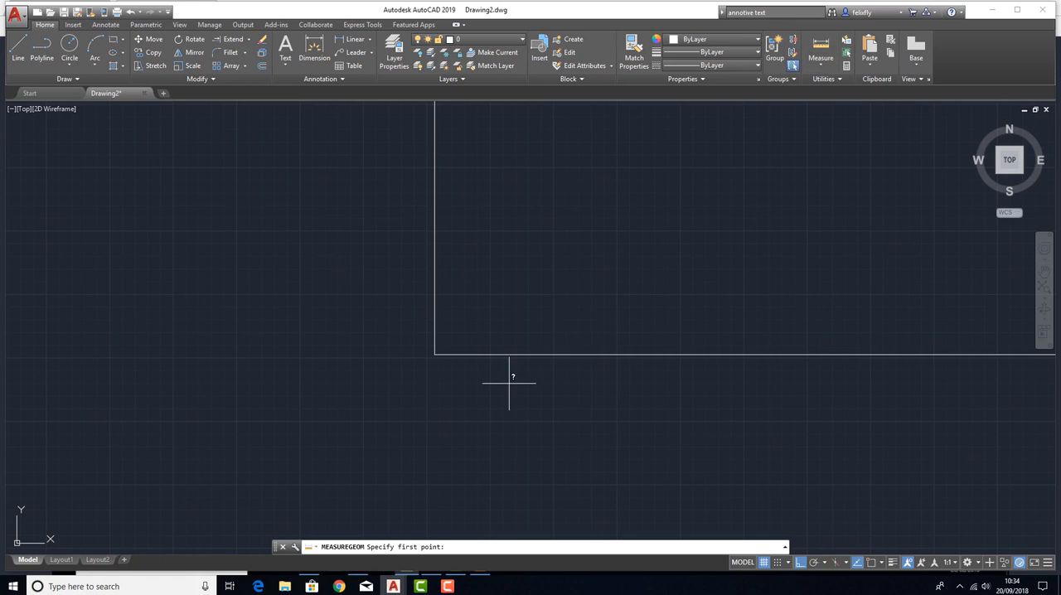
{"action": "left_click", "coordinate": [437, 373]}
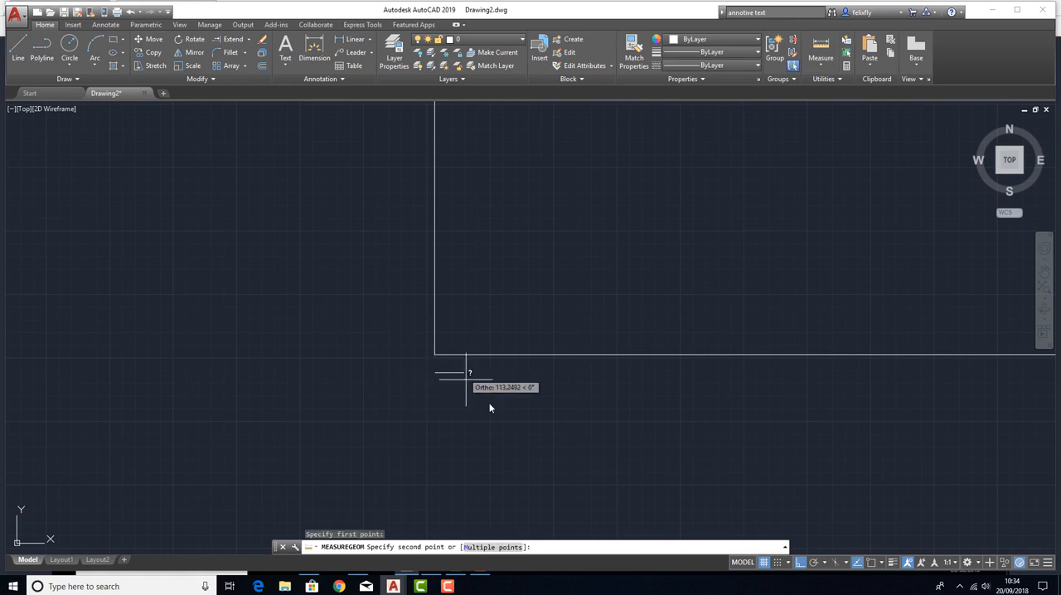
{"action": "key", "text": "Escape"}
Fillet the corner between the long vertical and horizontal segments with a radius of 250.
{"action": "scroll", "coordinate": [472, 341], "scroll_direction": "up", "scroll_amount": 3}
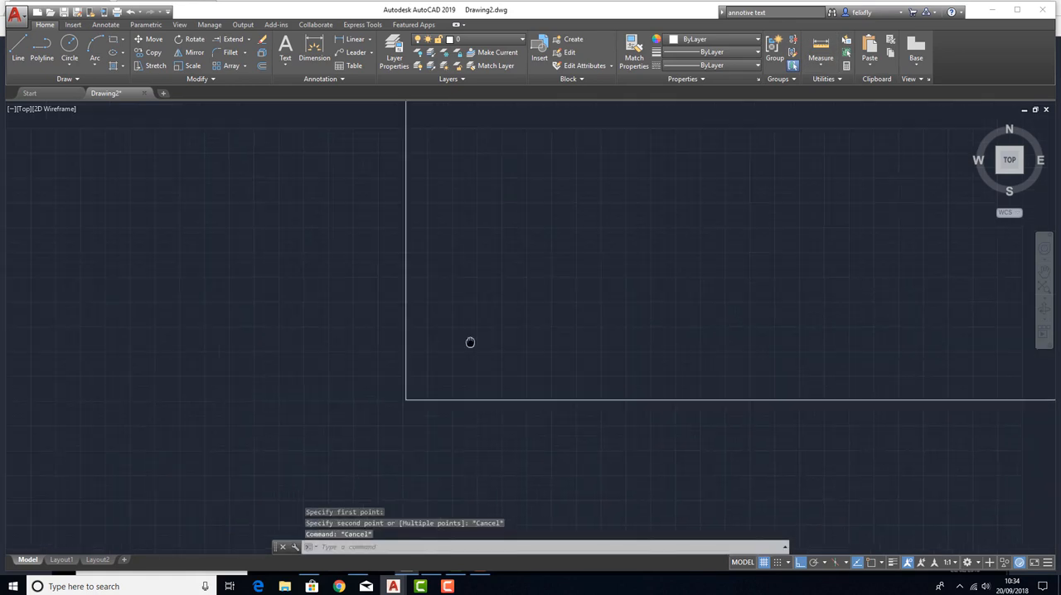
{"action": "left_click", "coordinate": [227, 53]}
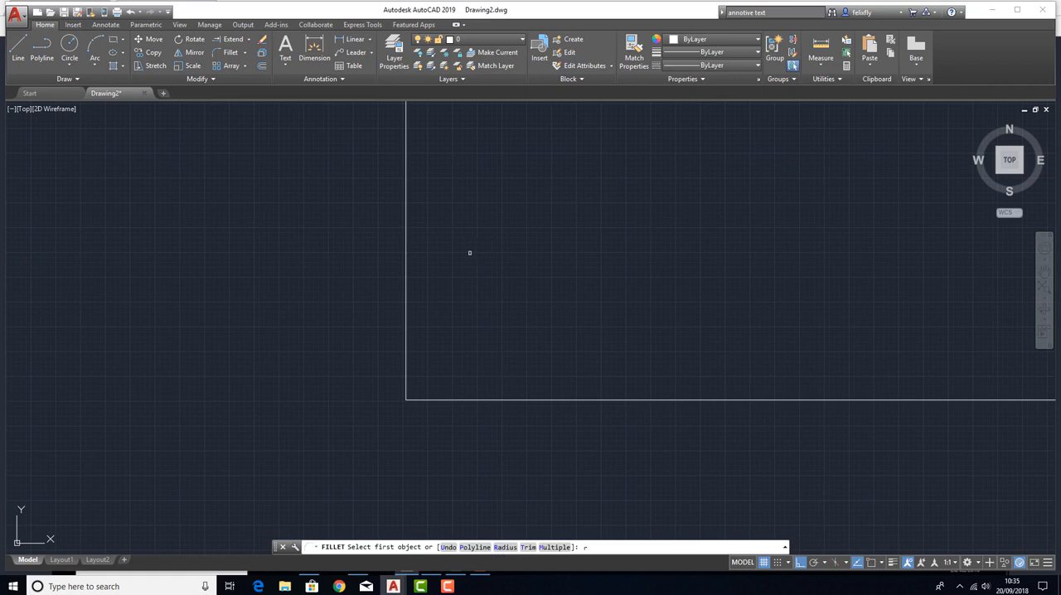
{"action": "key", "text": "Return"}
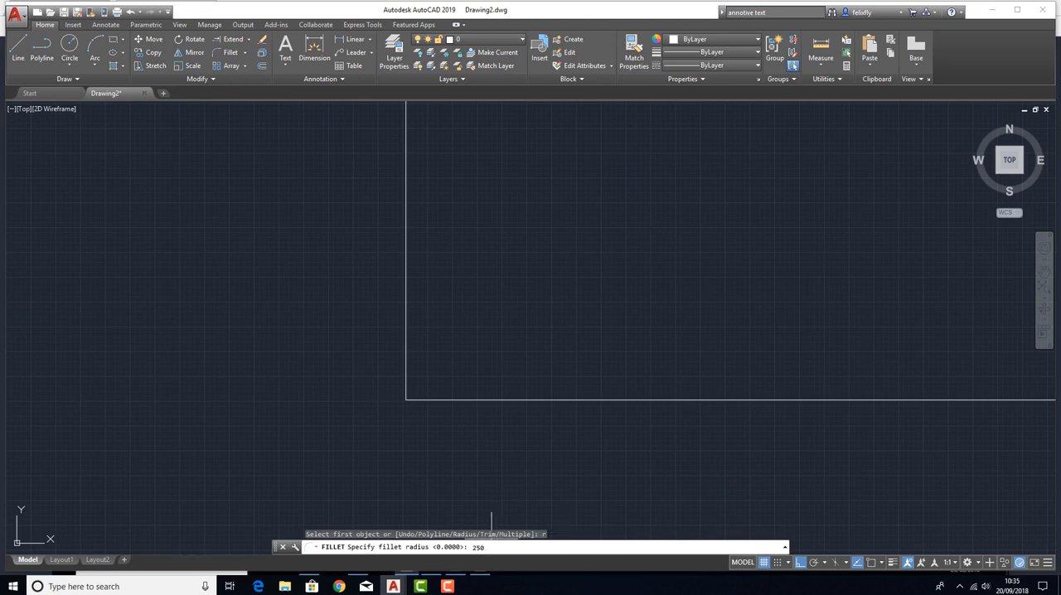
{"action": "key", "text": "Return"}
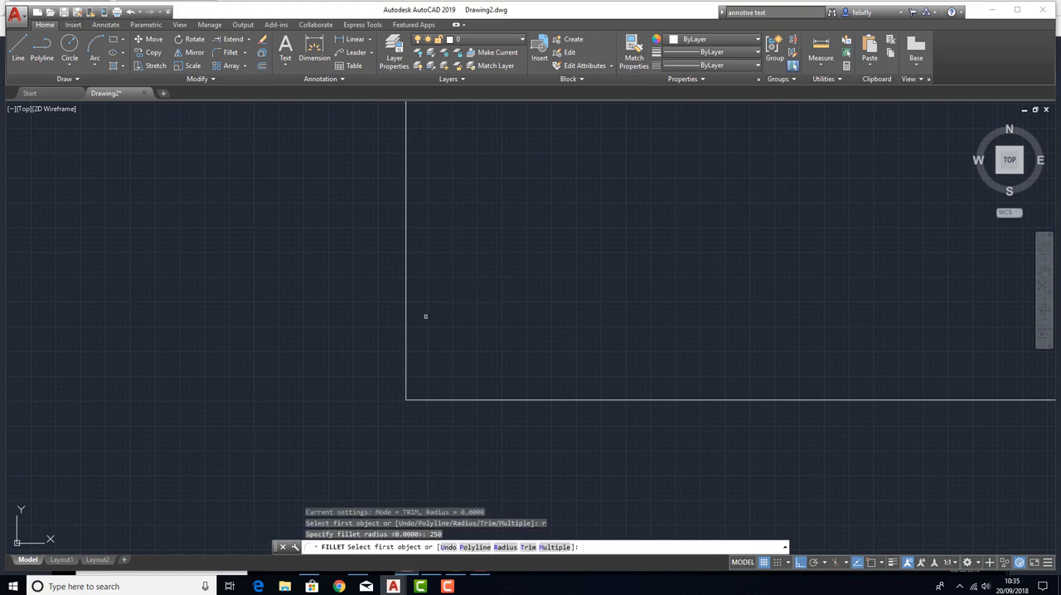
{"action": "left_click", "coordinate": [404, 298]}
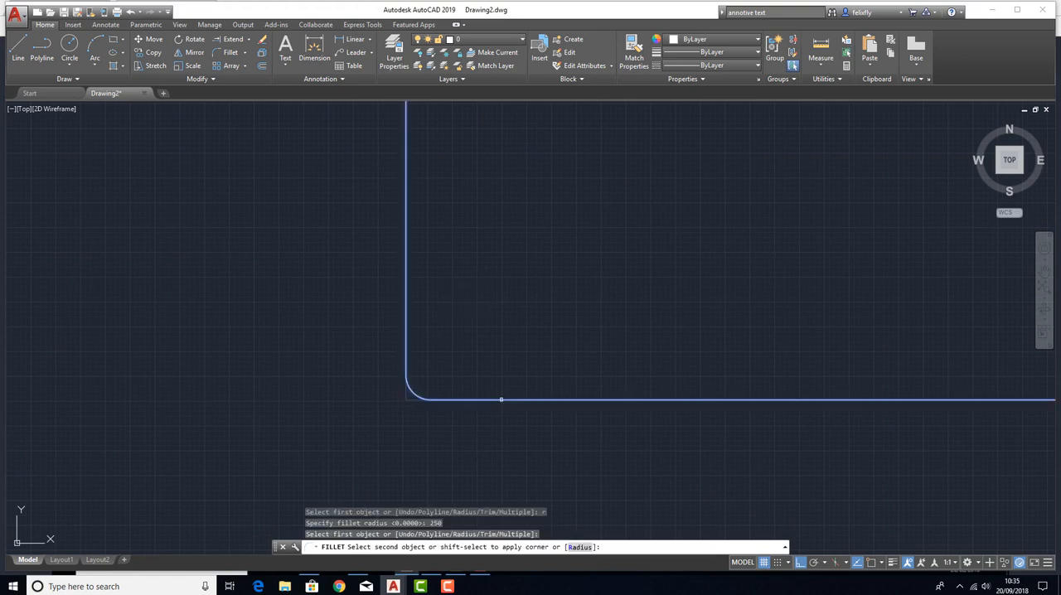
{"action": "left_click", "coordinate": [501, 402]}
{"action": "scroll", "coordinate": [412, 391], "scroll_direction": "up", "scroll_amount": 5}
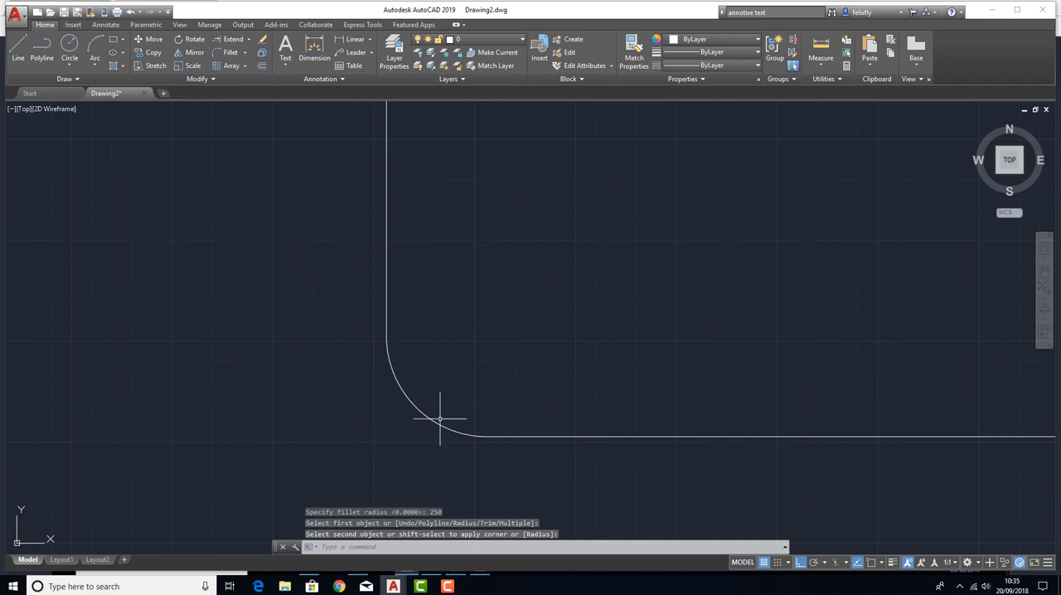
Select the filleted polyline to check whether its straight segments and arc form one object.
{"action": "left_click", "coordinate": [555, 438]}
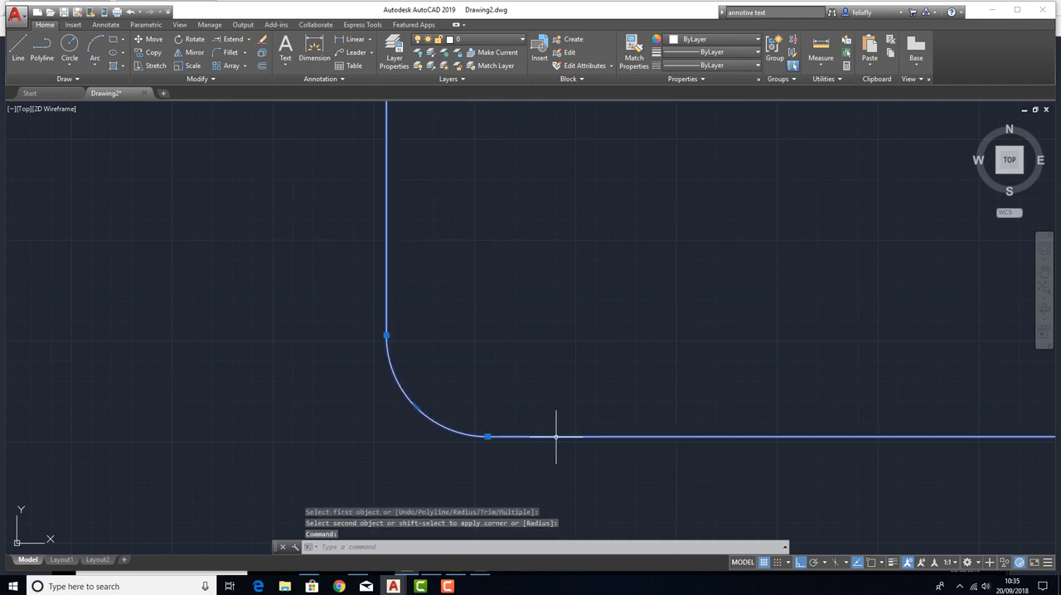
{"action": "scroll", "coordinate": [440, 352], "scroll_direction": "down", "scroll_amount": 5}
{"action": "scroll", "coordinate": [434, 343], "scroll_direction": "up", "scroll_amount": 5}
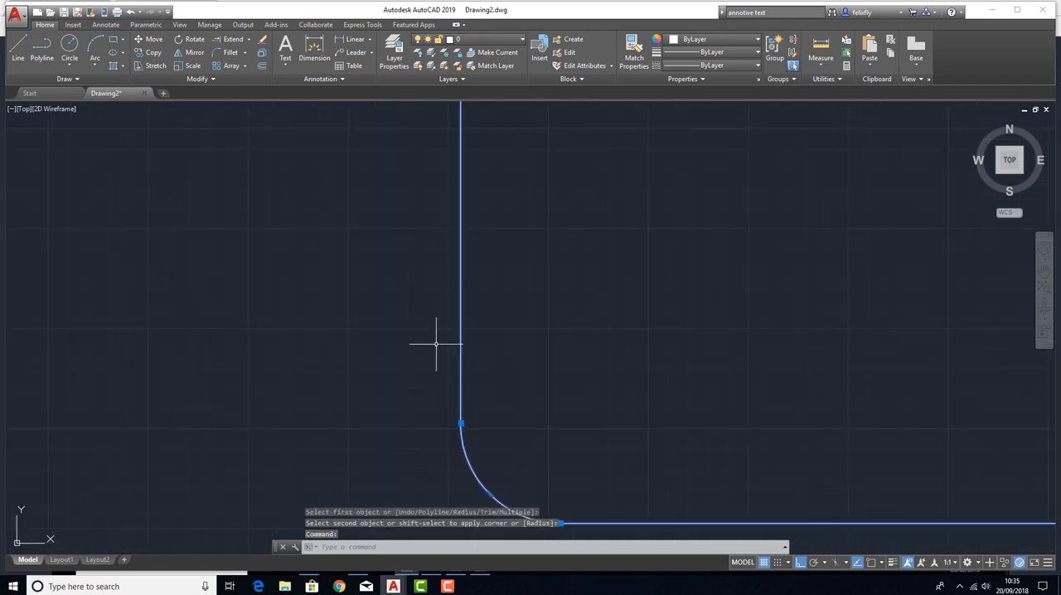
{"action": "scroll", "coordinate": [434, 344], "scroll_direction": "down", "scroll_amount": 4}
{"action": "key", "text": "Escape"}
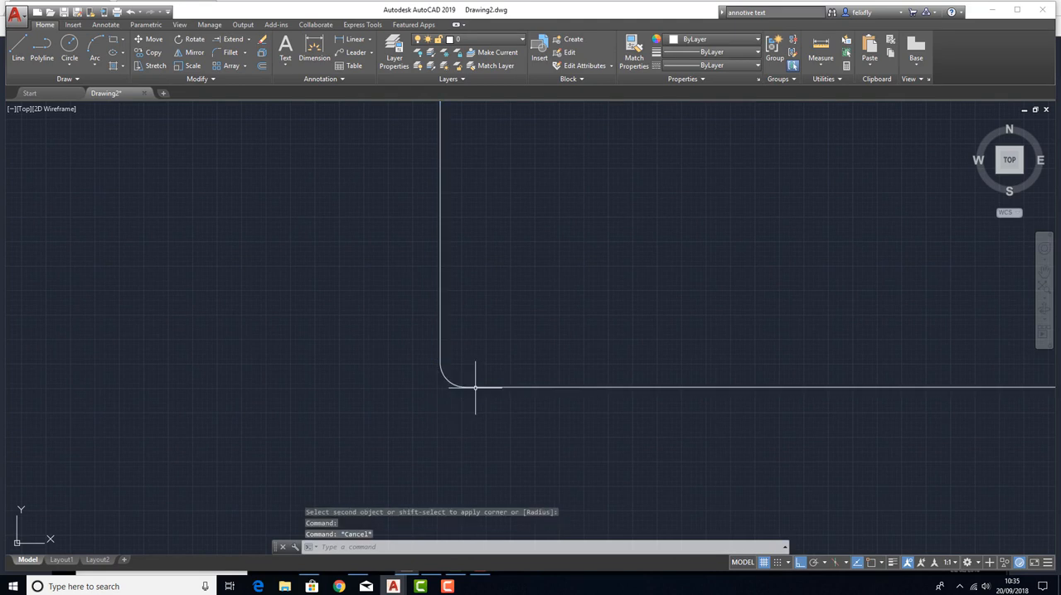
{"action": "key", "text": "Escape"}
{"action": "left_click", "coordinate": [443, 377]}
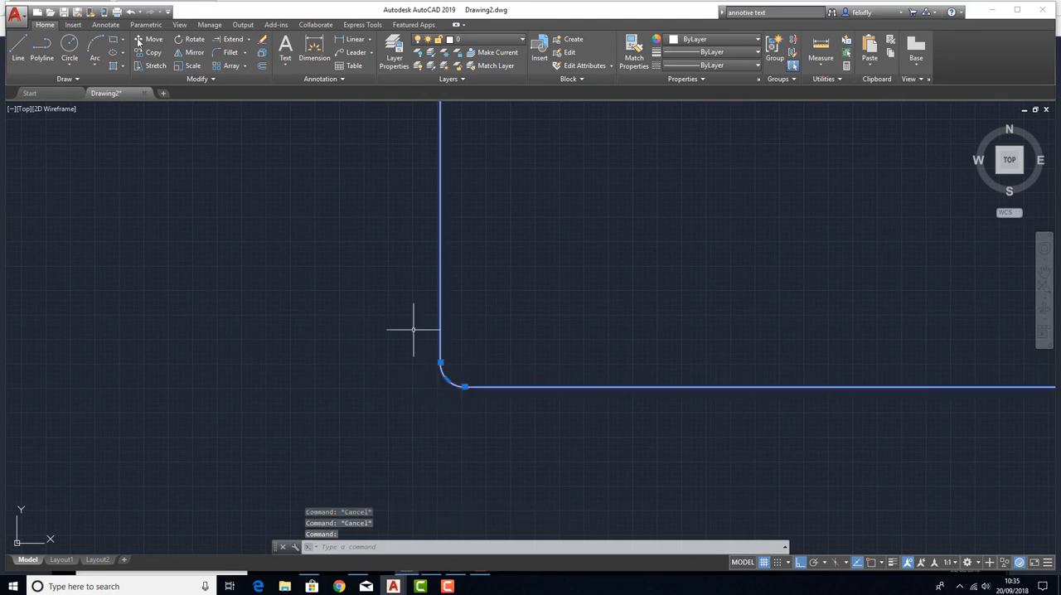
Undo both corner fillets, keeping the long vertical polyline by redoing it if it is removed.
{"action": "left_click", "coordinate": [130, 12]}
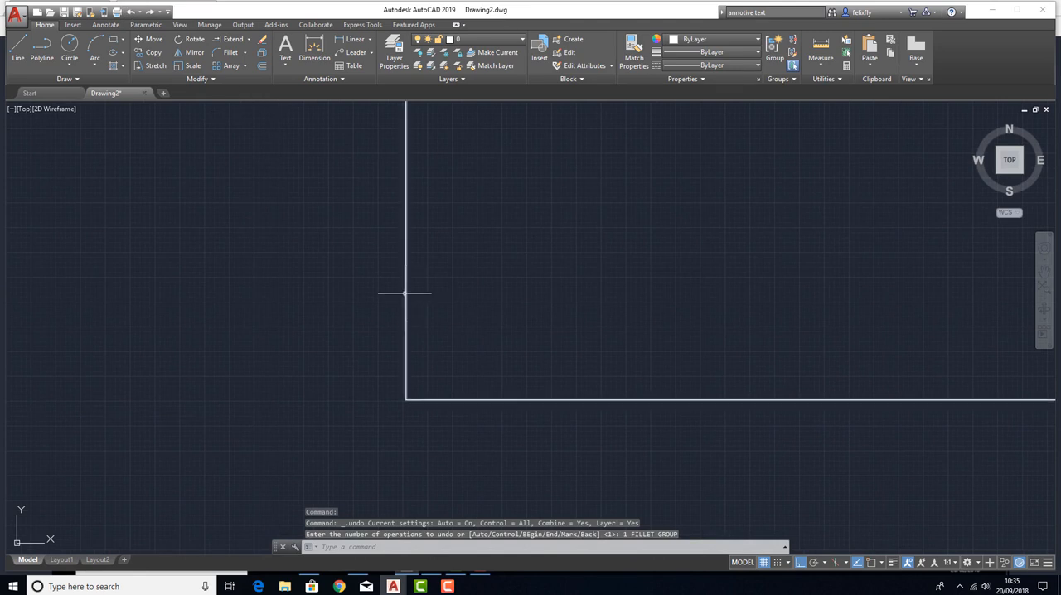
{"action": "left_click", "coordinate": [131, 11]}
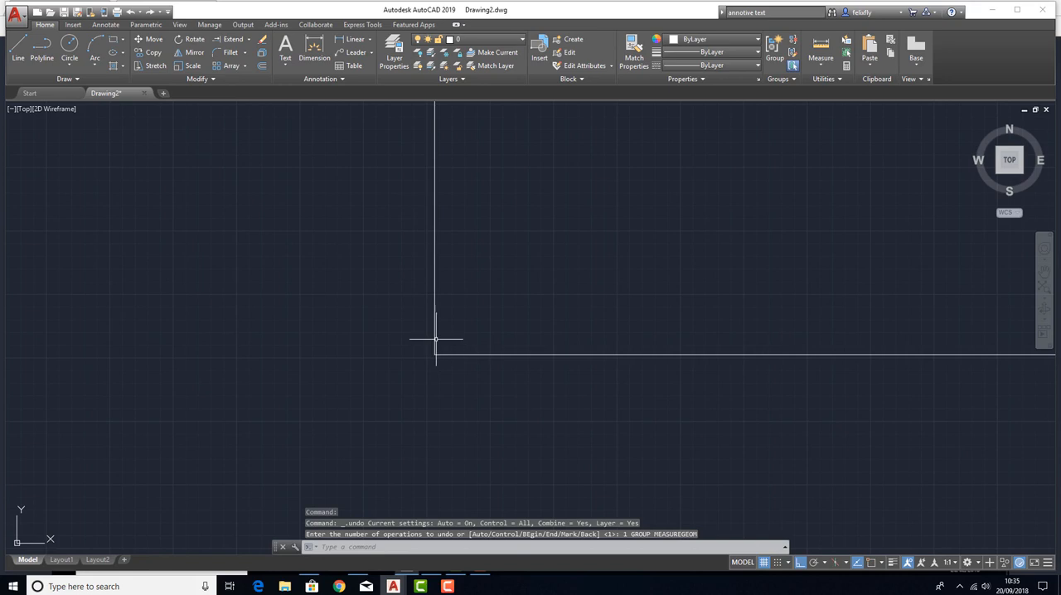
{"action": "left_click", "coordinate": [130, 11]}
{"action": "left_click", "coordinate": [131, 12]}
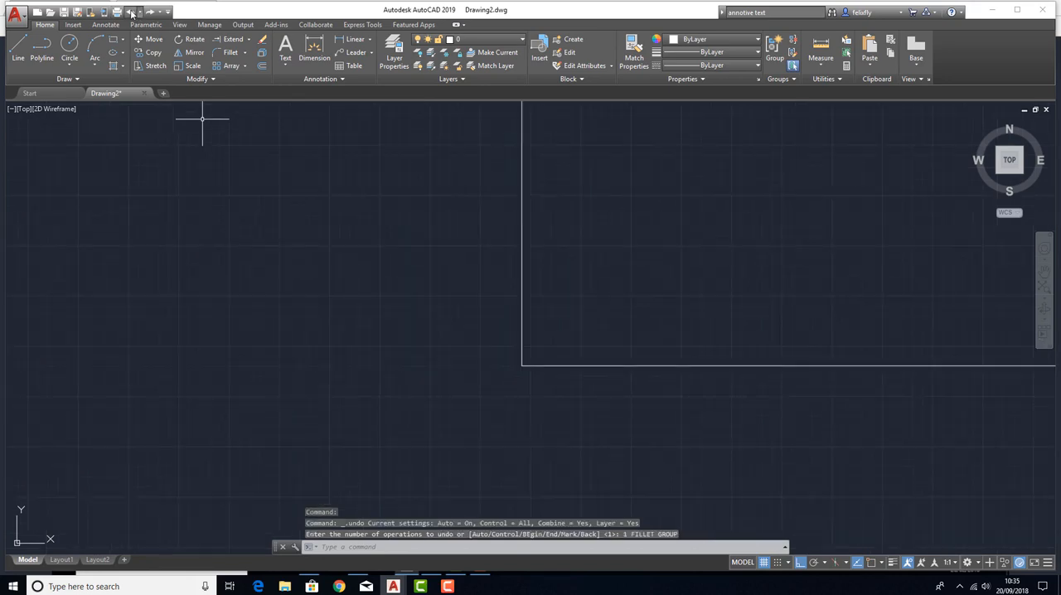
{"action": "left_click", "coordinate": [130, 11]}
{"action": "left_click", "coordinate": [131, 12]}
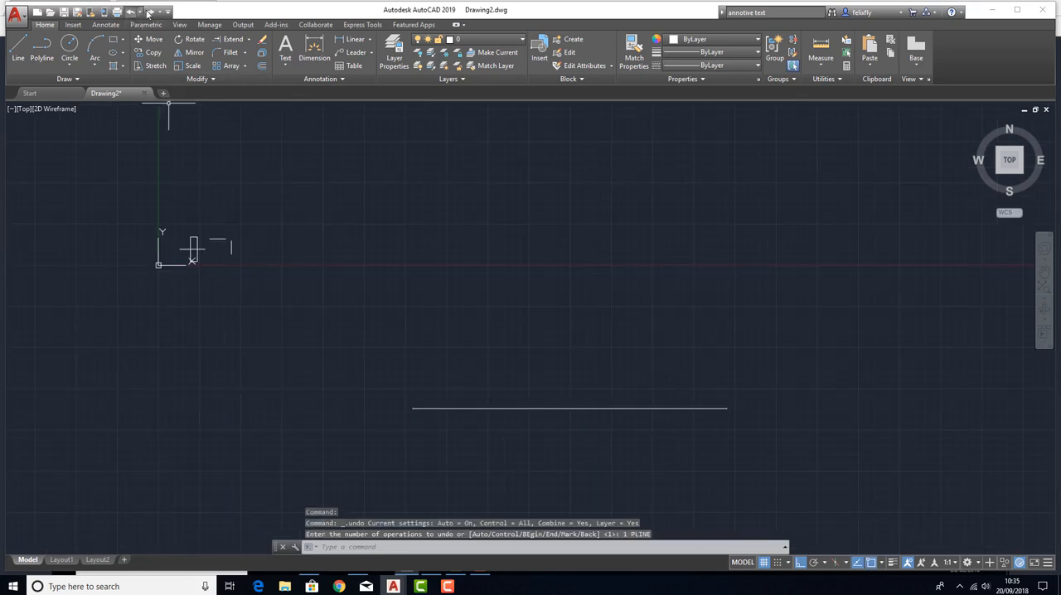
{"action": "left_click", "coordinate": [150, 12]}
Check up close that the long horizontal and vertical polylines are separate objects, and clear the selection.
{"action": "scroll", "coordinate": [315, 387], "scroll_direction": "up", "scroll_amount": 5}
{"action": "middle_click_drag", "start_coordinate": [307, 412], "coordinate": [479, 185]}
{"action": "left_click", "coordinate": [446, 334]}
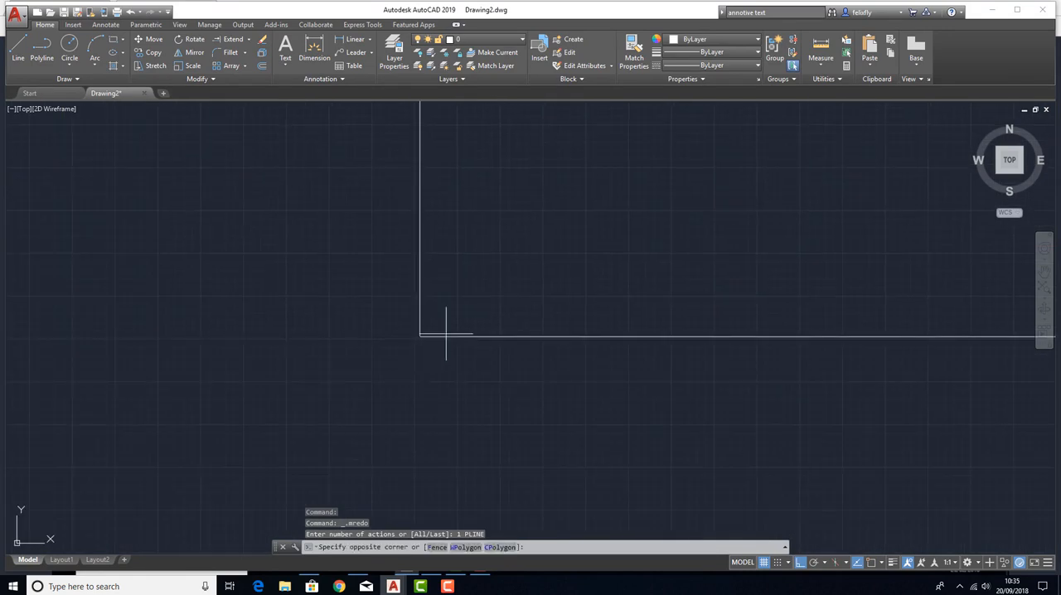
{"action": "left_click", "coordinate": [417, 298]}
{"action": "key", "text": "Escape"}
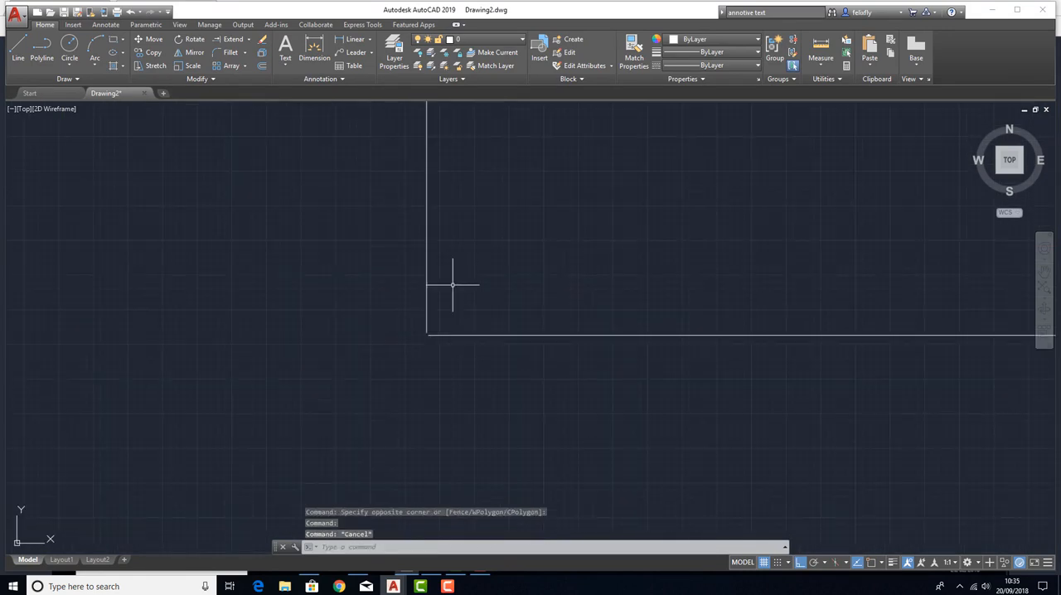
Chamfer the corner between the long vertical and horizontal polylines with both distances at 250.
{"action": "left_click", "coordinate": [244, 53]}
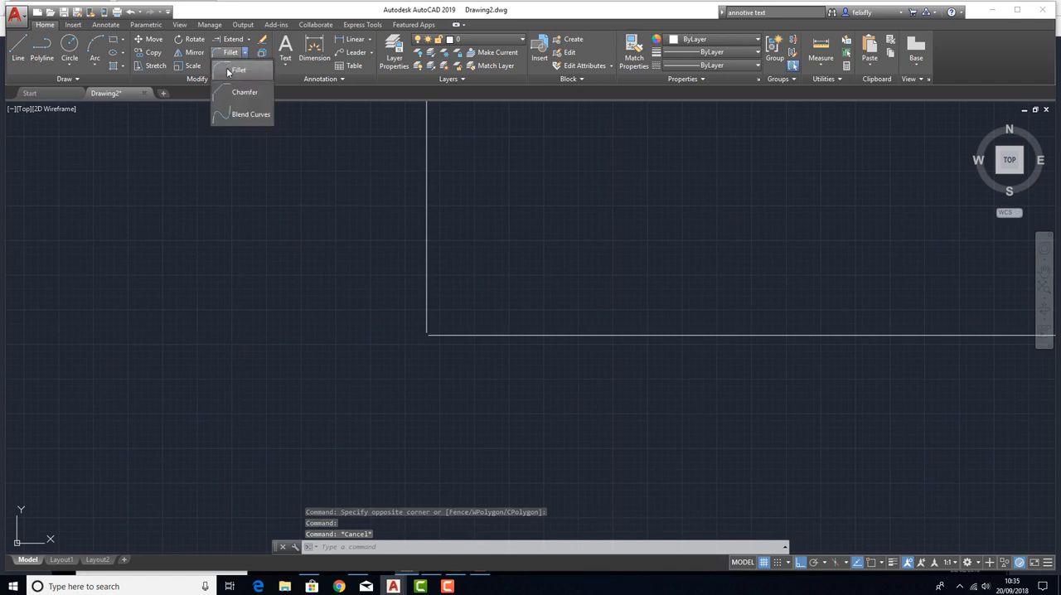
{"action": "left_click", "coordinate": [230, 92]}
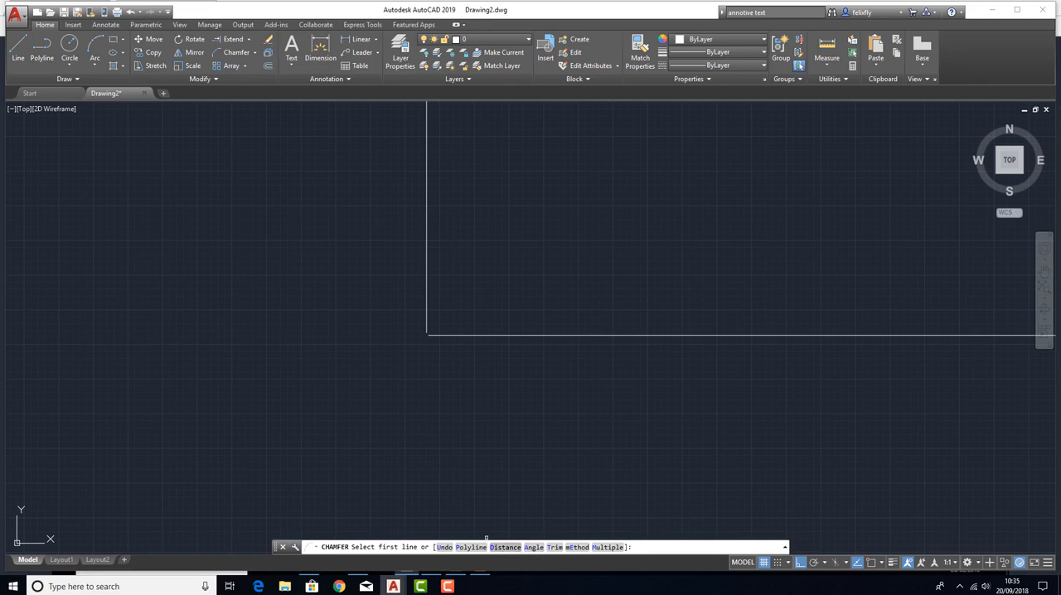
{"action": "key", "text": "Return"}
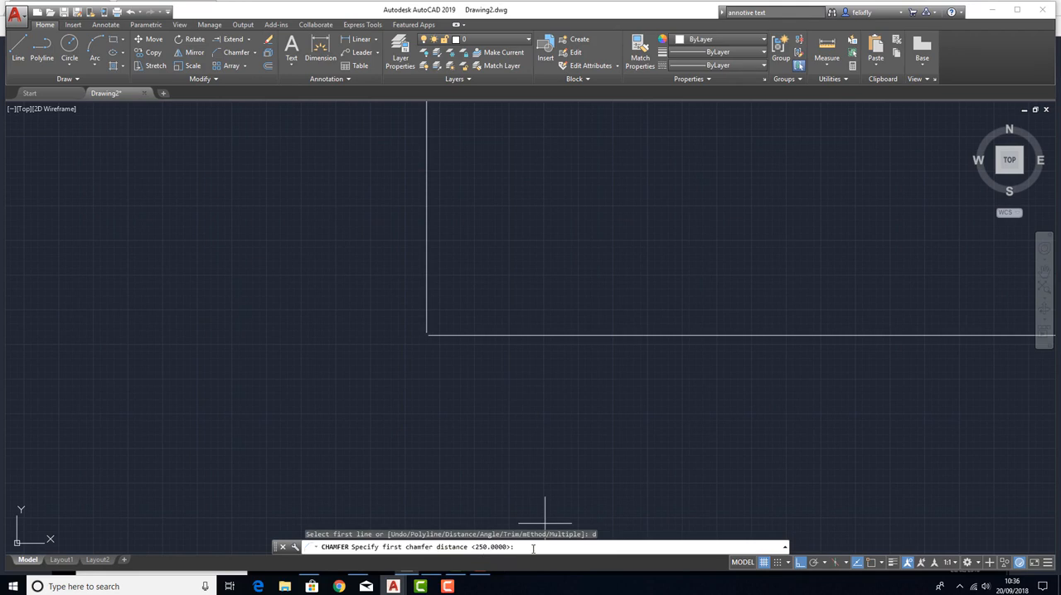
{"action": "type", "text": "250"}
{"action": "key", "text": "Return"}
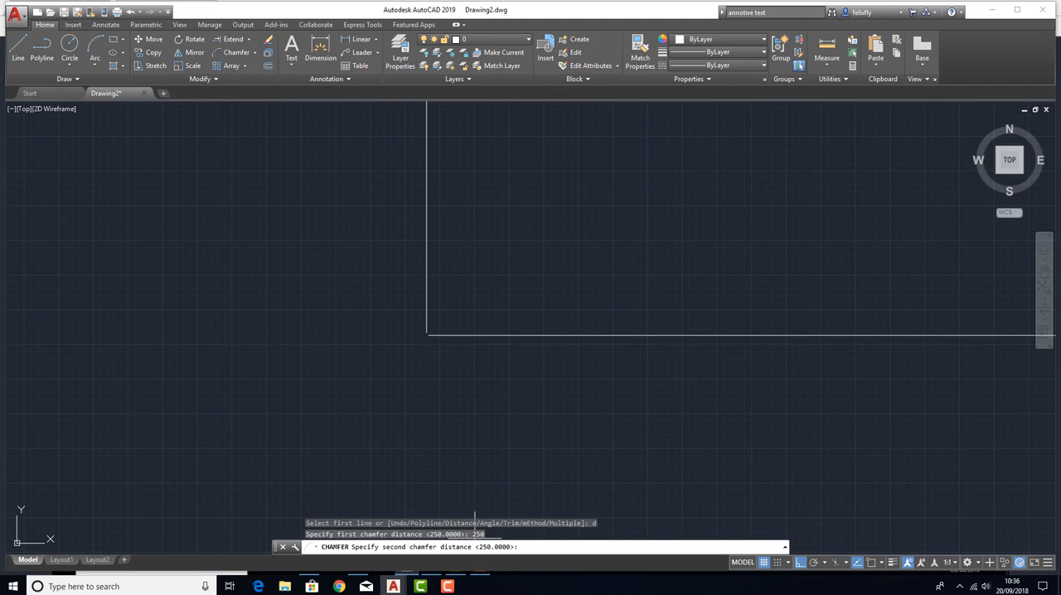
{"action": "key", "text": "Return"}
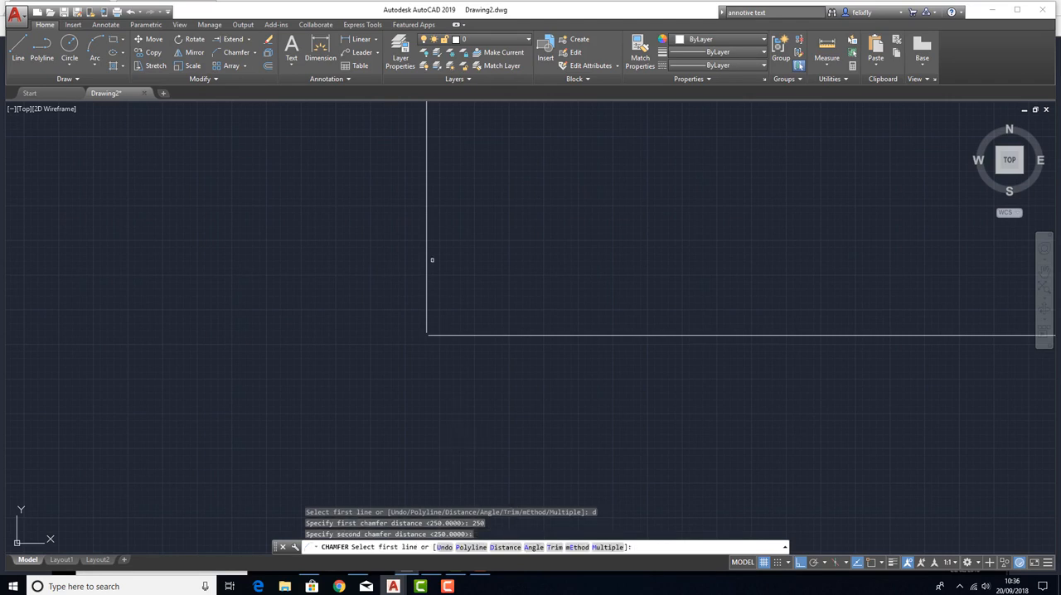
{"action": "left_click", "coordinate": [425, 254]}
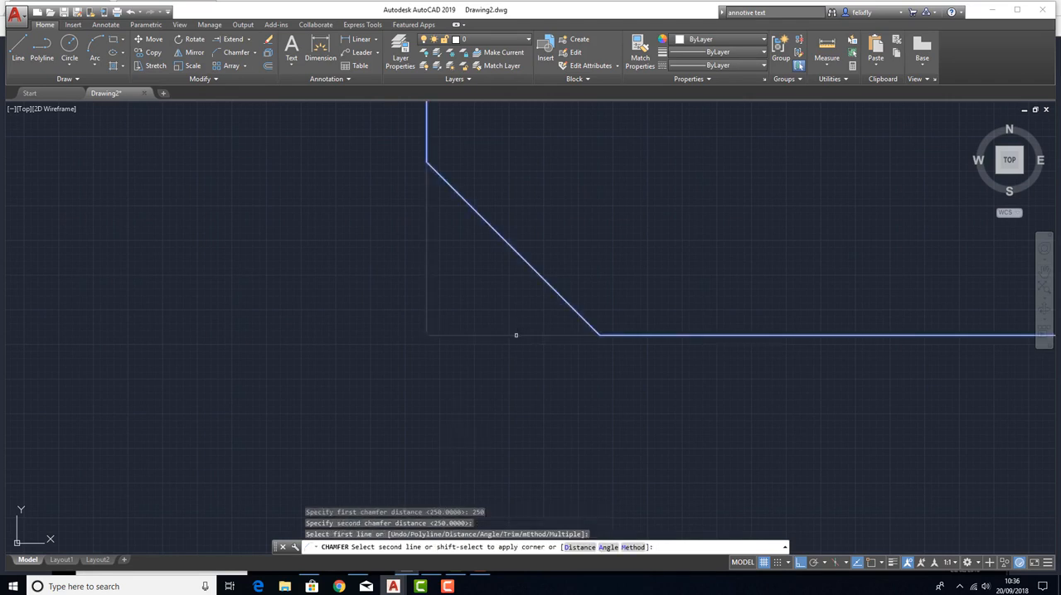
{"action": "left_click", "coordinate": [691, 331]}
{"action": "scroll", "coordinate": [433, 379], "scroll_direction": "down", "scroll_amount": 4}
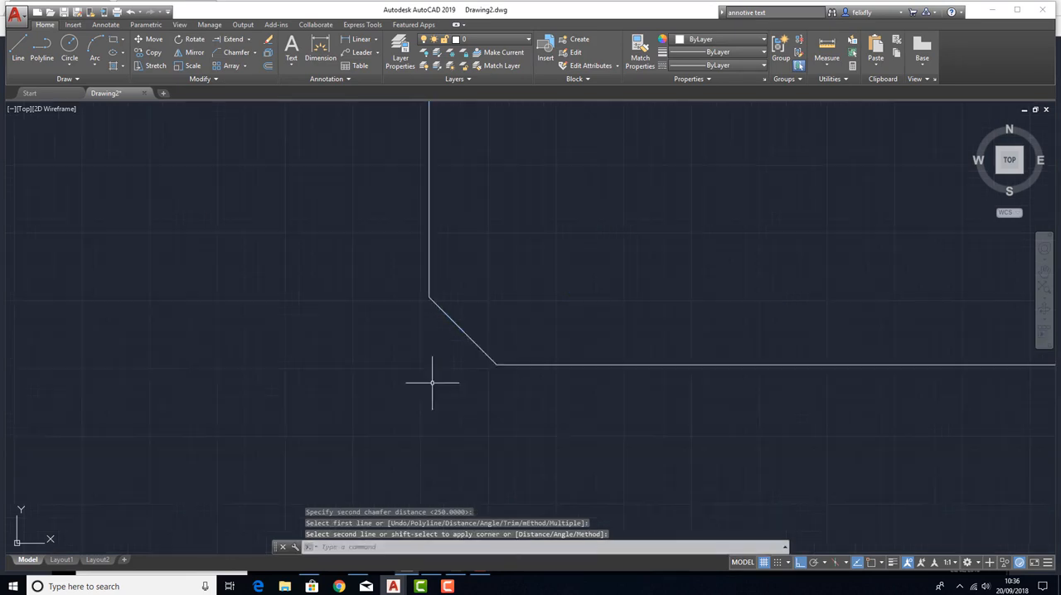
{"action": "scroll", "coordinate": [416, 374], "scroll_direction": "up", "scroll_amount": 4}
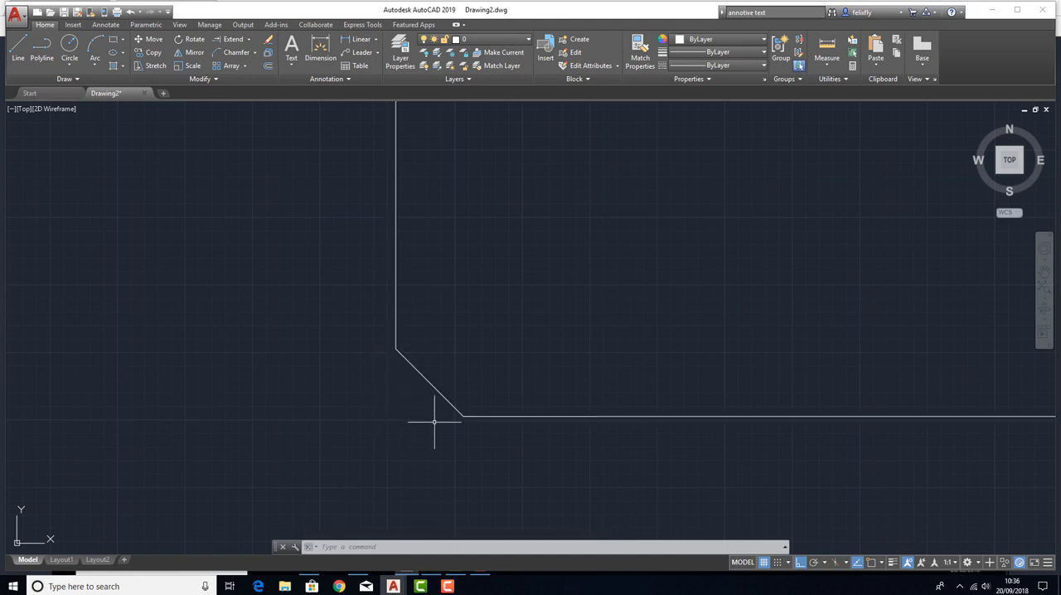
Look at the chamfered corner between the long vertical and horizontal polylines and undo the chamfer.
{"action": "scroll", "coordinate": [450, 406], "scroll_direction": "down", "scroll_amount": 4}
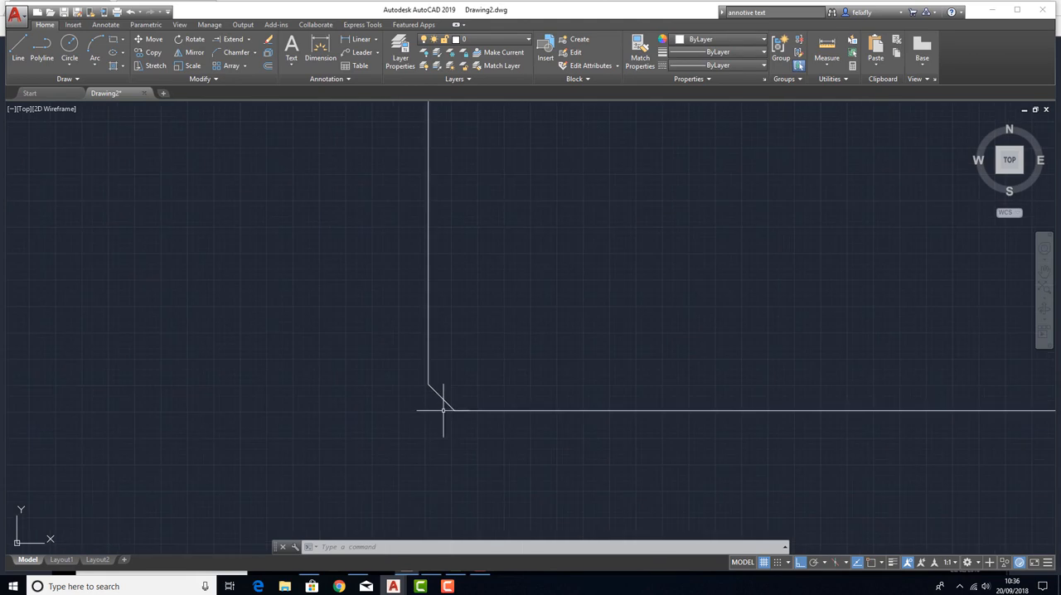
{"action": "scroll", "coordinate": [435, 410], "scroll_direction": "up", "scroll_amount": 4}
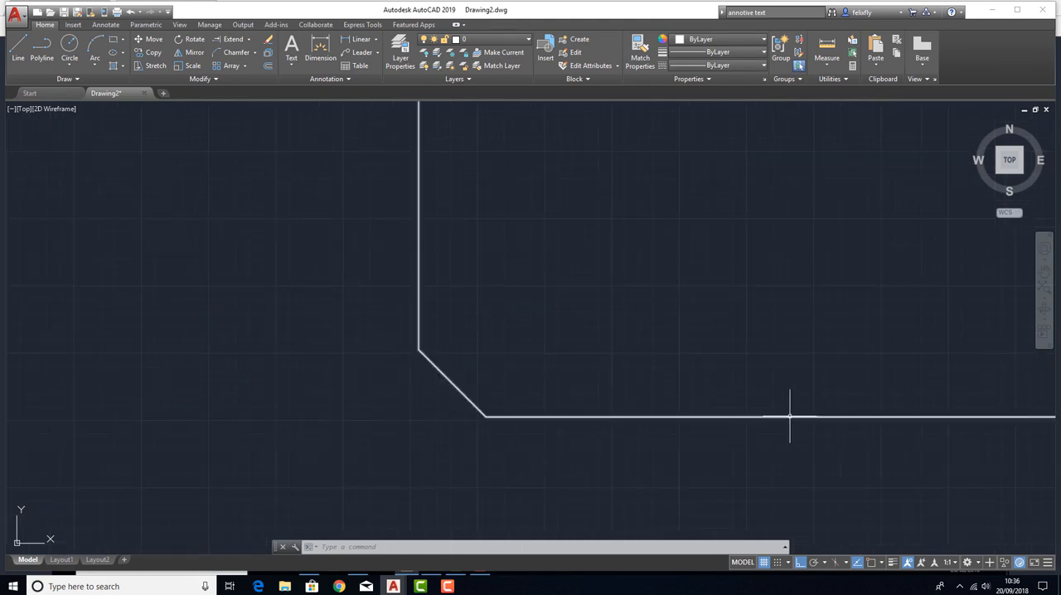
{"action": "key", "text": "ctrl+z"}
{"action": "scroll", "coordinate": [418, 372], "scroll_direction": "down", "scroll_amount": 2}
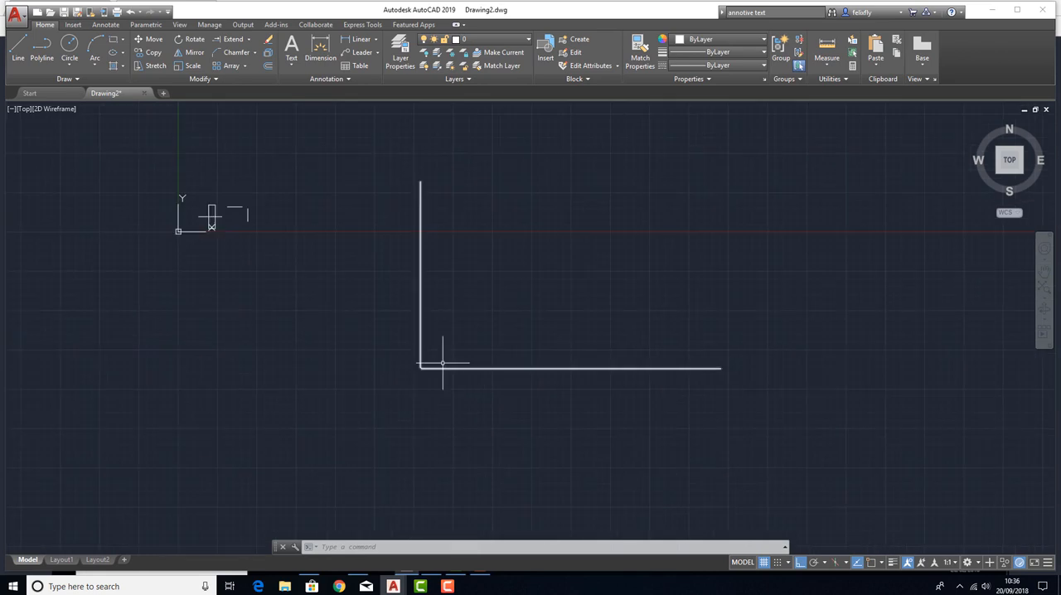
With Ortho off, draw a polyline arc in the open area between the long vertical and horizontal polylines, rising to the right.
{"action": "left_click", "coordinate": [255, 55]}
{"action": "left_click", "coordinate": [240, 109]}
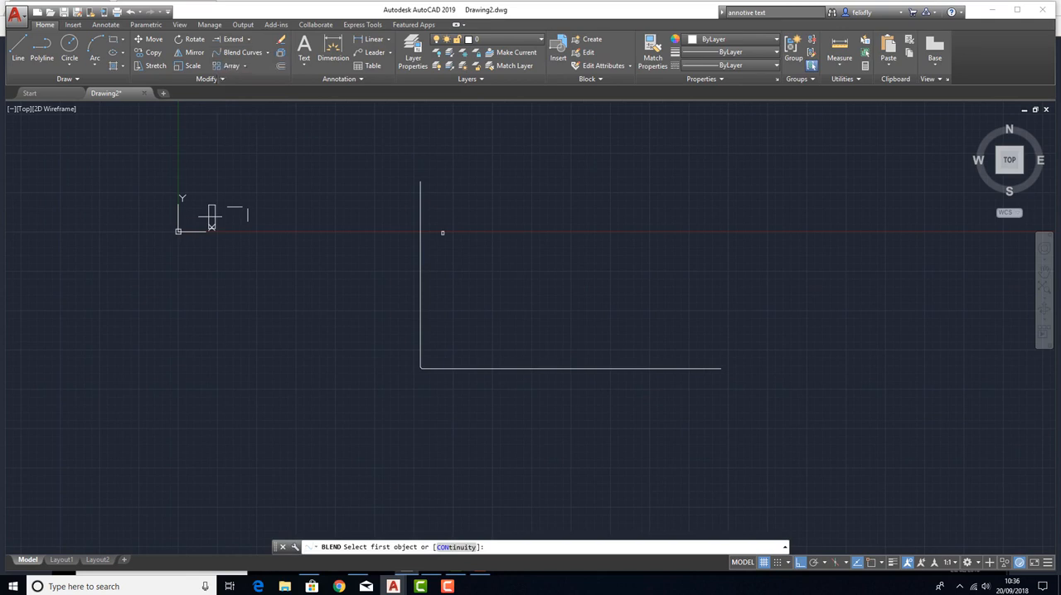
{"action": "middle_click_drag", "start_coordinate": [443, 233], "coordinate": [263, 283]}
{"action": "left_click", "coordinate": [41, 52]}
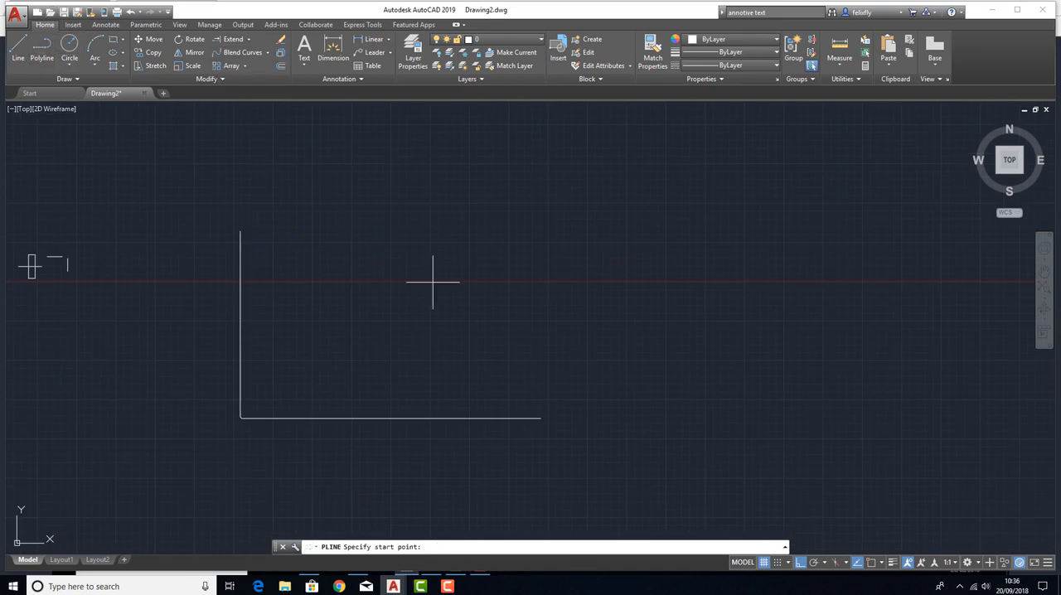
{"action": "left_click", "coordinate": [375, 316]}
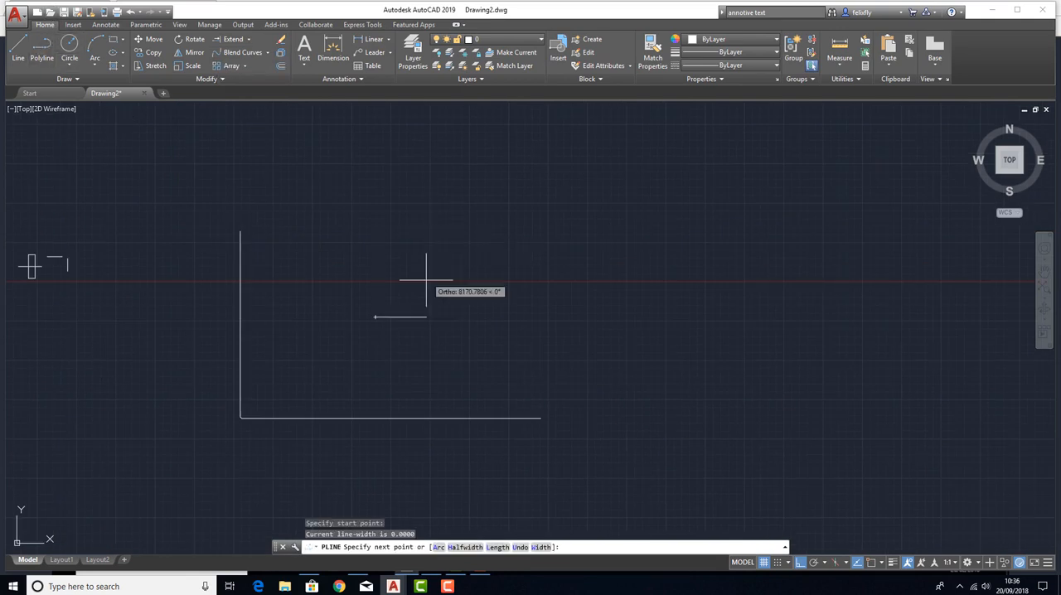
{"action": "key", "text": "F8"}
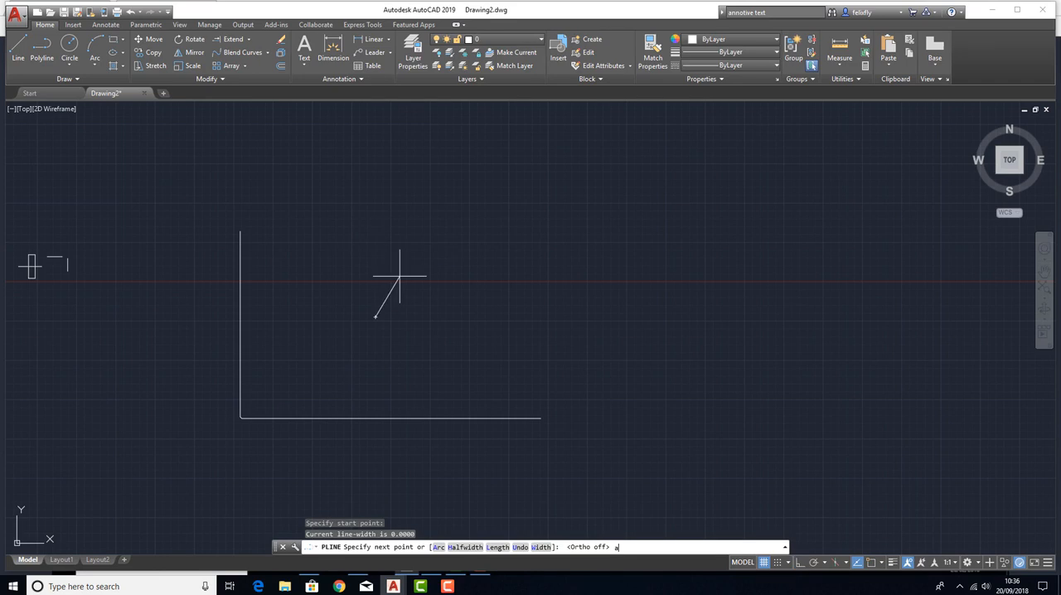
{"action": "key", "text": "Return"}
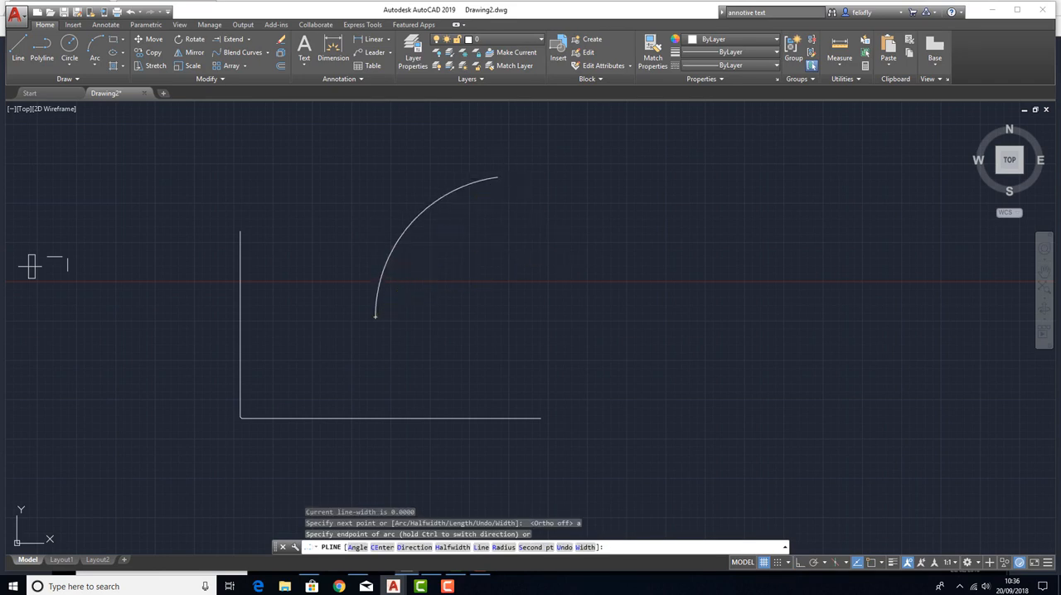
{"action": "left_click", "coordinate": [497, 177]}
{"action": "key", "text": "Escape"}
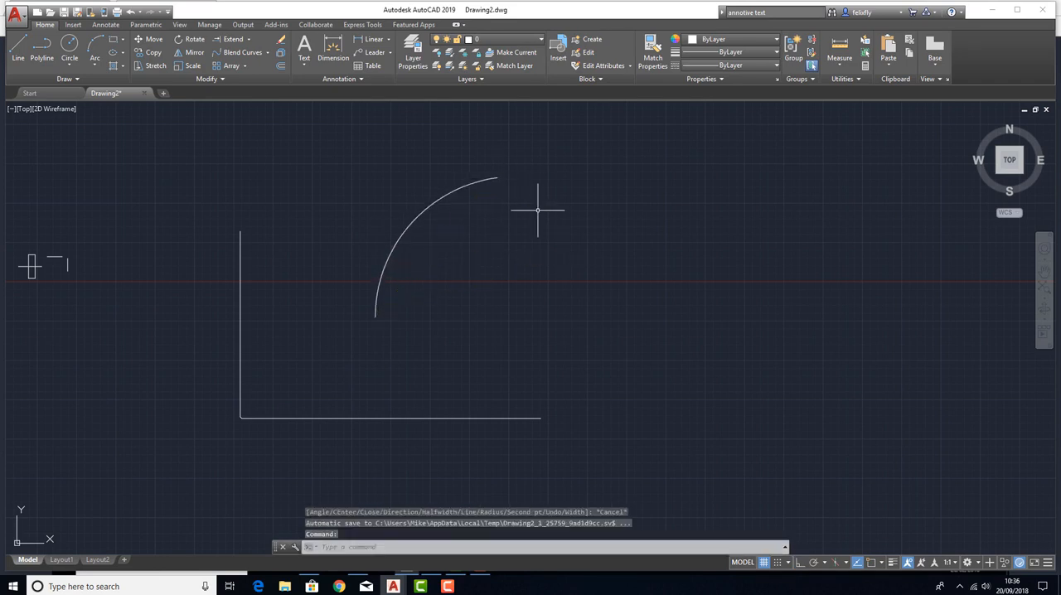
With Ortho on, draw a stepped polyline of three segments beside the long horizontal polyline: right, down, and right again.
{"action": "left_click", "coordinate": [43, 51]}
{"action": "left_click", "coordinate": [479, 342]}
{"action": "key", "text": "F8"}
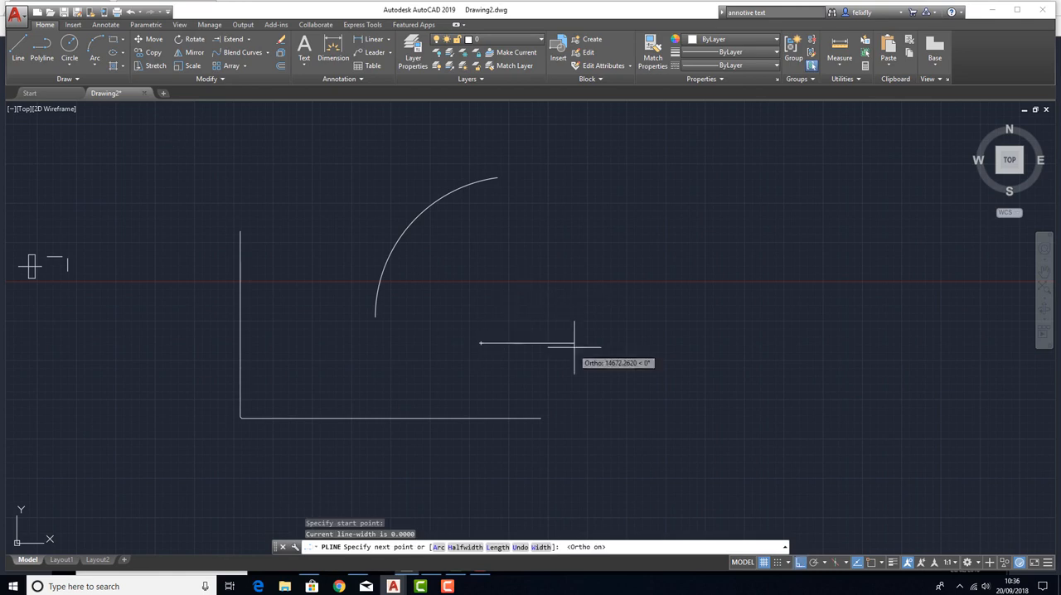
{"action": "left_click", "coordinate": [582, 342]}
{"action": "left_click", "coordinate": [582, 445]}
{"action": "left_click", "coordinate": [650, 444]}
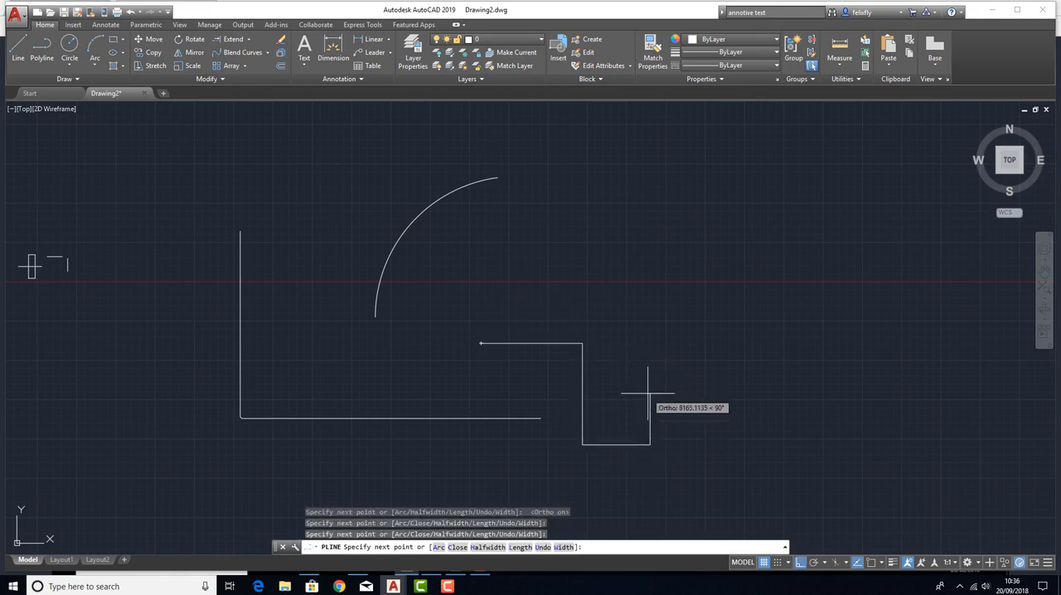
{"action": "key", "text": "Return"}
{"action": "key", "text": "Return"}
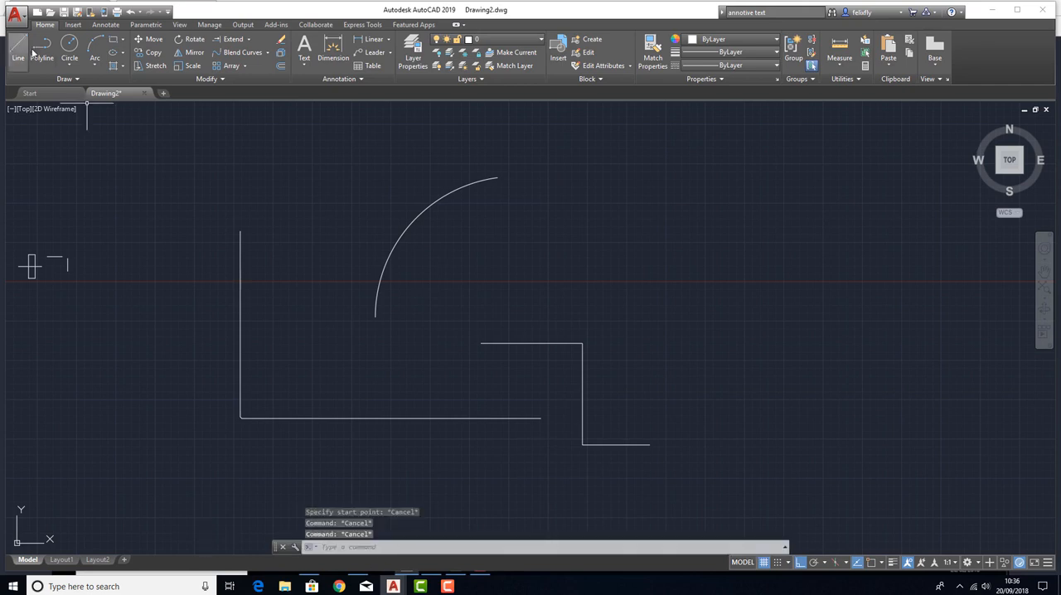
With Ortho off, draw a polyline arc above the stepped polyline, curving upward to the right.
{"action": "left_click", "coordinate": [568, 291]}
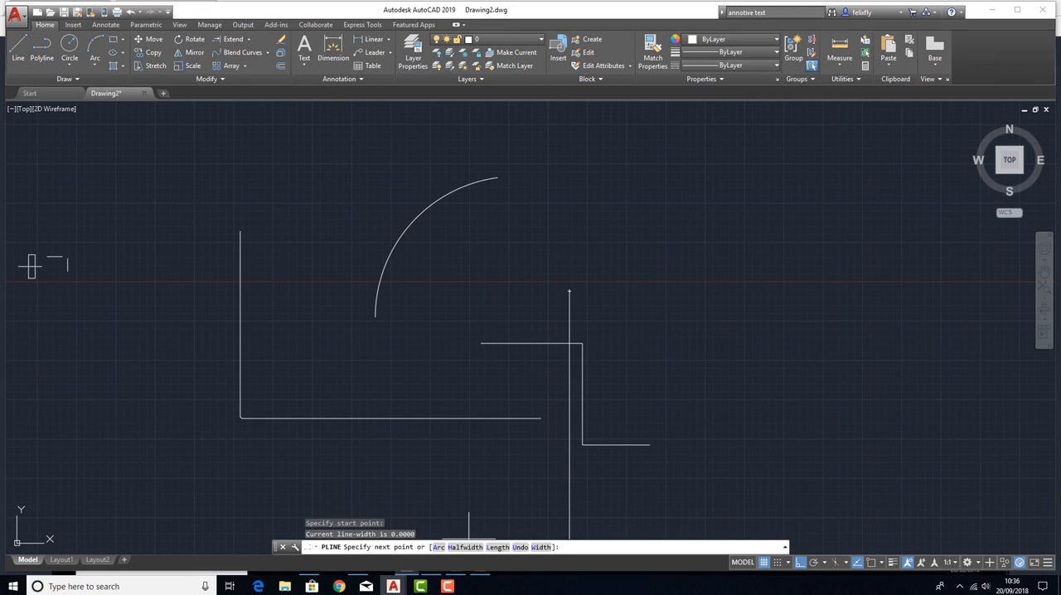
{"action": "type", "text": "a"}
{"action": "key", "text": "Return"}
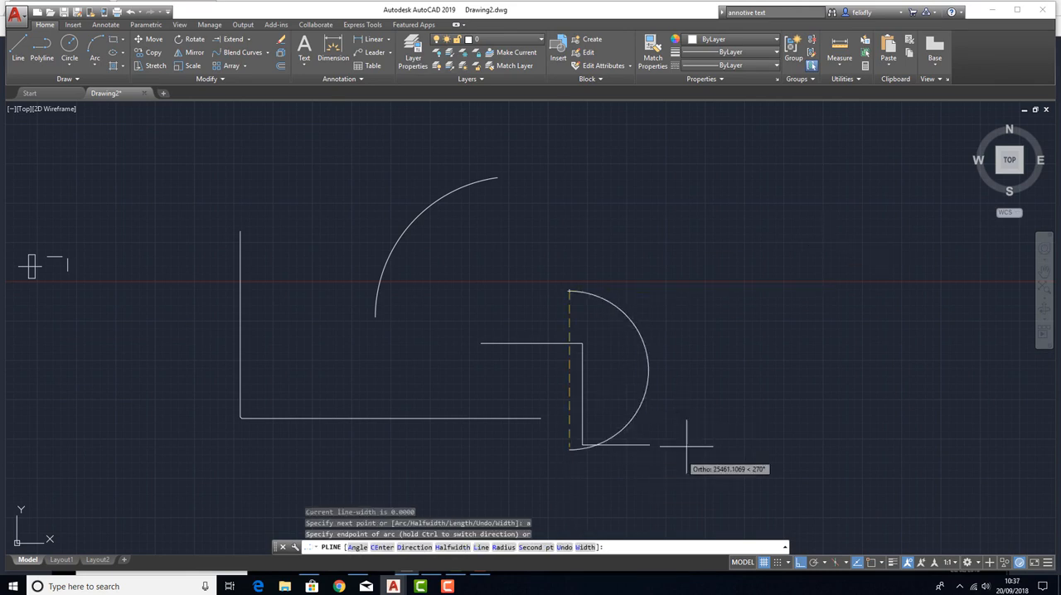
{"action": "key", "text": "F8"}
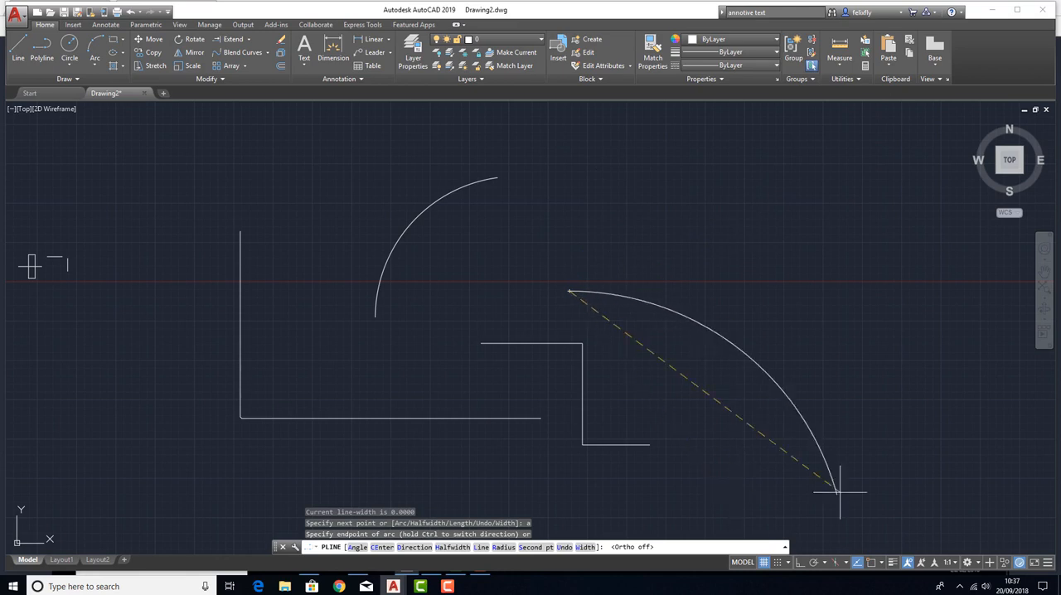
{"action": "left_click", "coordinate": [670, 238]}
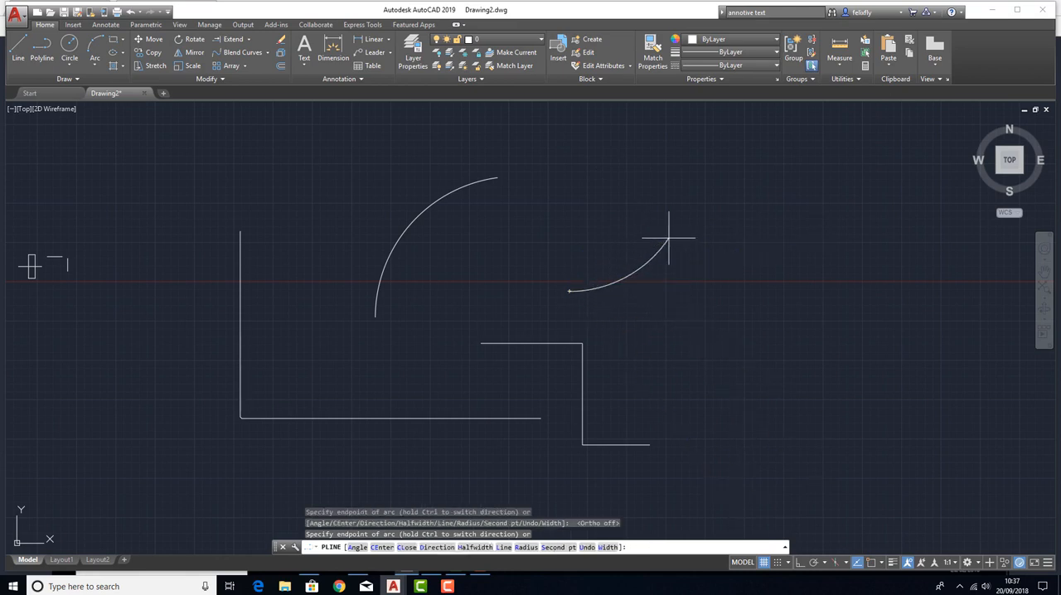
{"action": "key", "text": "Return"}
{"action": "key", "text": "Return"}
Draw another polyline arc, bulging upward, separated by a gap from the upper end of the arc above the stepped polyline.
{"action": "left_click", "coordinate": [763, 195]}
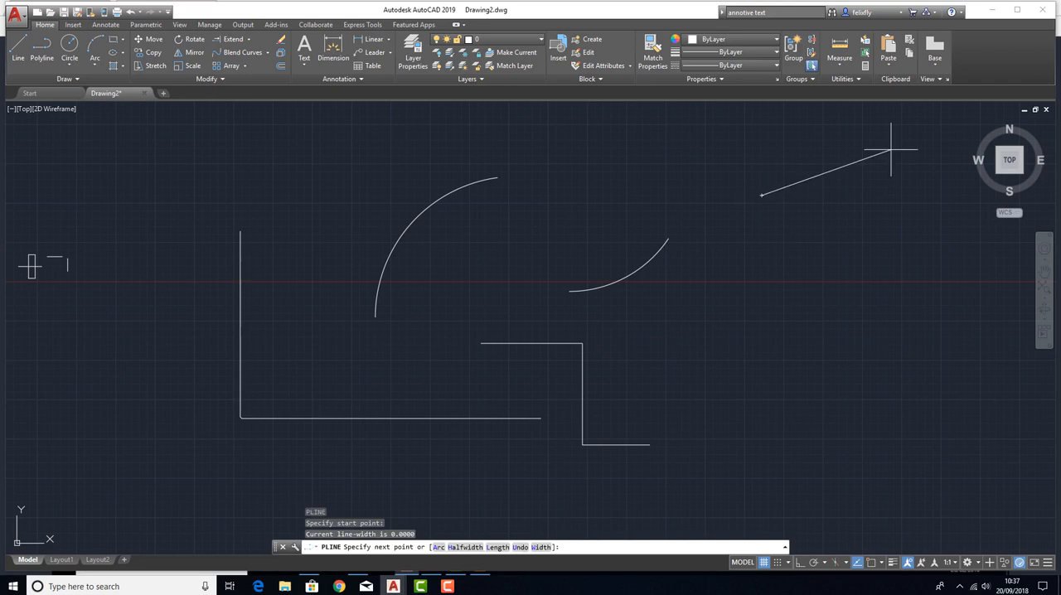
{"action": "type", "text": "a"}
{"action": "key", "text": "Return"}
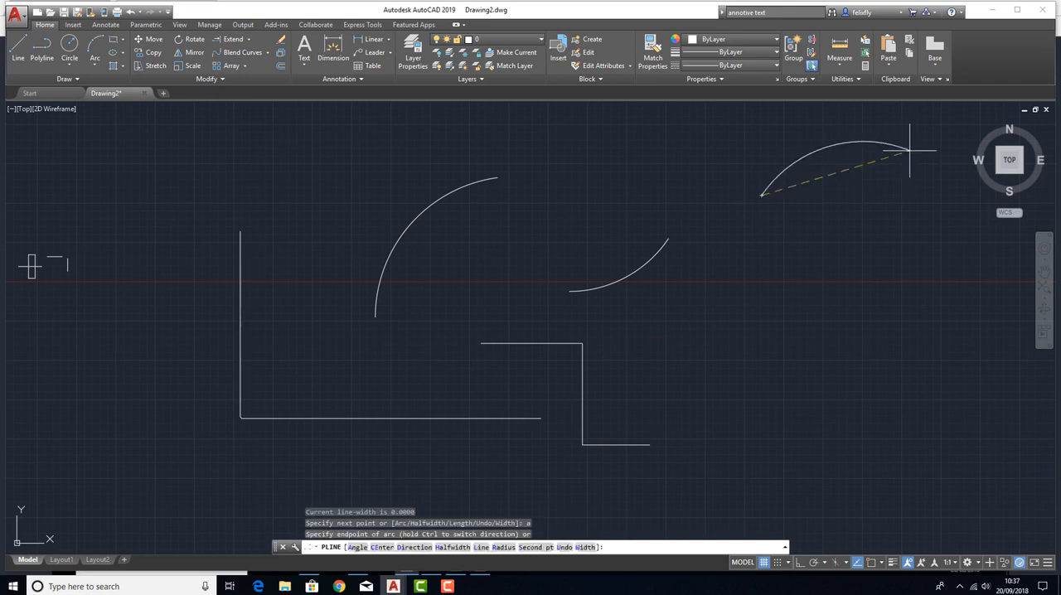
{"action": "left_click", "coordinate": [935, 149]}
{"action": "key", "text": "Escape"}
{"action": "key", "text": "Escape"}
{"action": "key", "text": "Escape"}
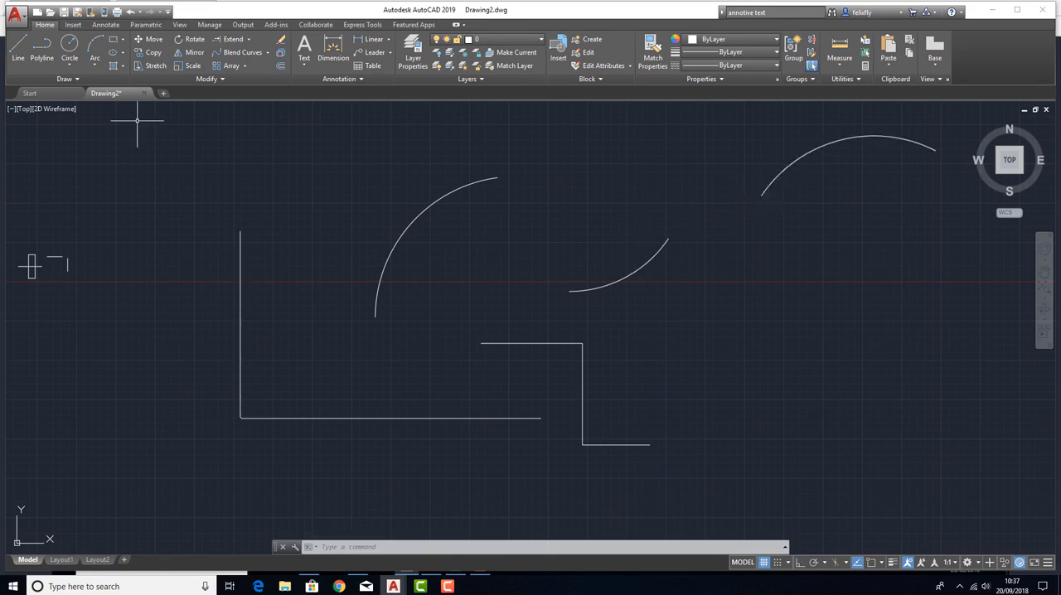
With object snap on, connect the facing ends of the two rightmost arcs with a straight polyline, and delete that line.
{"action": "left_click", "coordinate": [41, 48]}
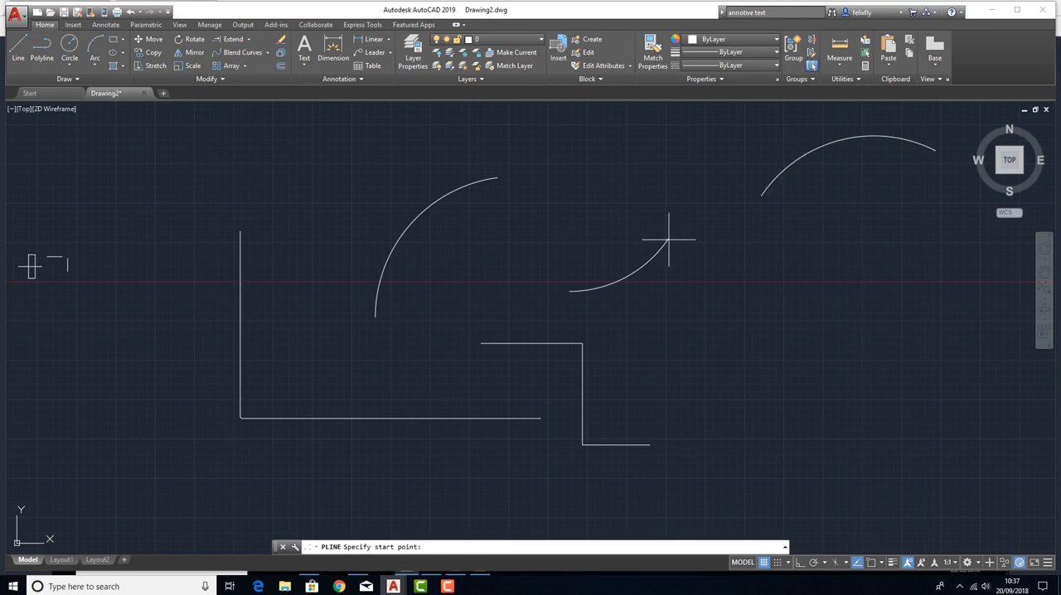
{"action": "key", "text": "F3"}
{"action": "left_click", "coordinate": [670, 240]}
{"action": "left_click", "coordinate": [762, 195]}
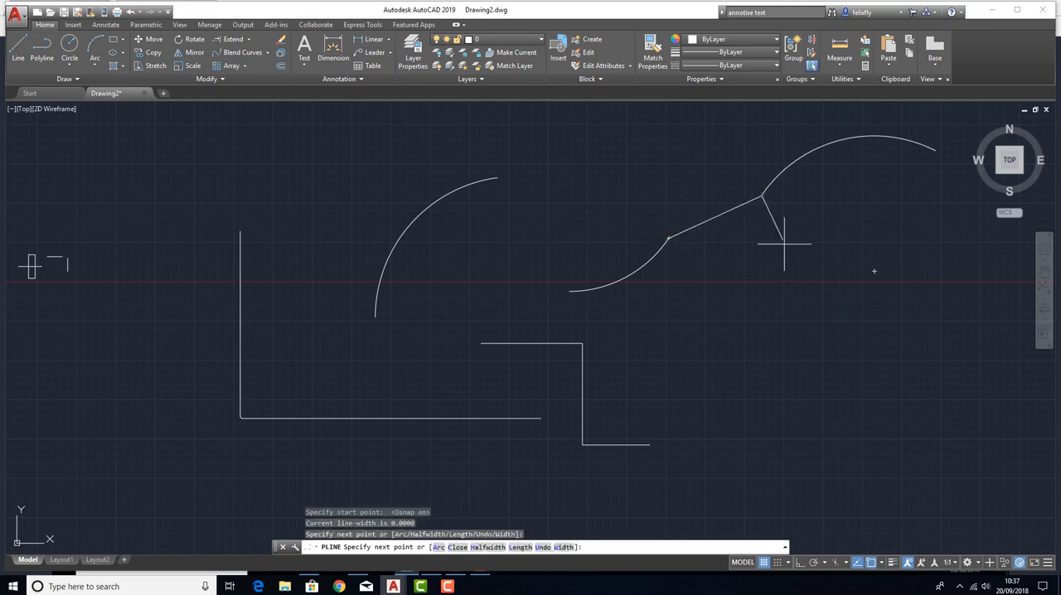
{"action": "key", "text": "Escape"}
{"action": "left_click", "coordinate": [710, 217]}
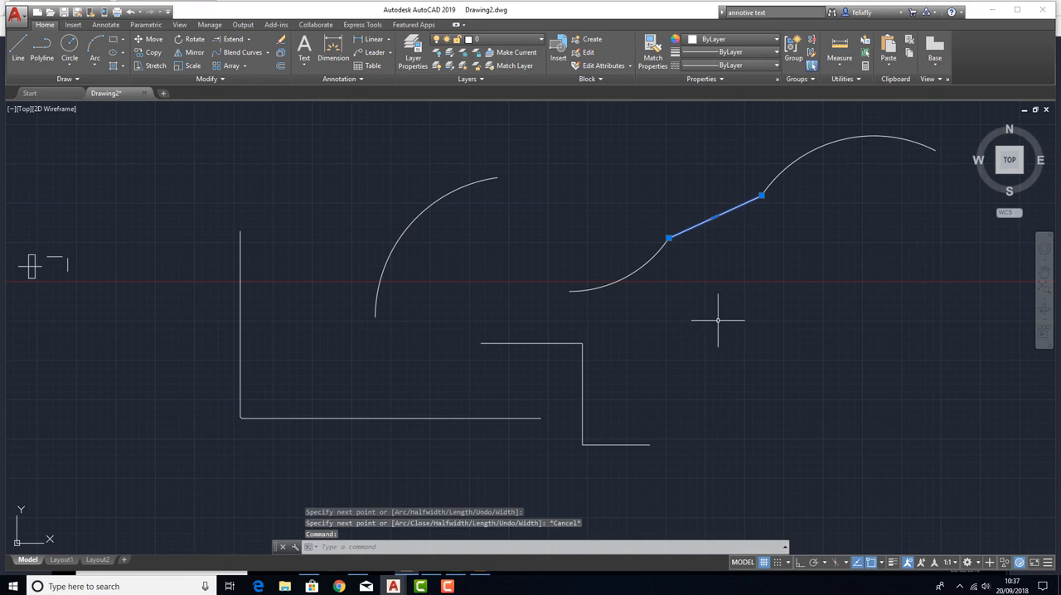
{"action": "key", "text": "Delete"}
Join the facing ends of the two rightmost arcs with a smooth curve using Blend Curves.
{"action": "left_click", "coordinate": [248, 55]}
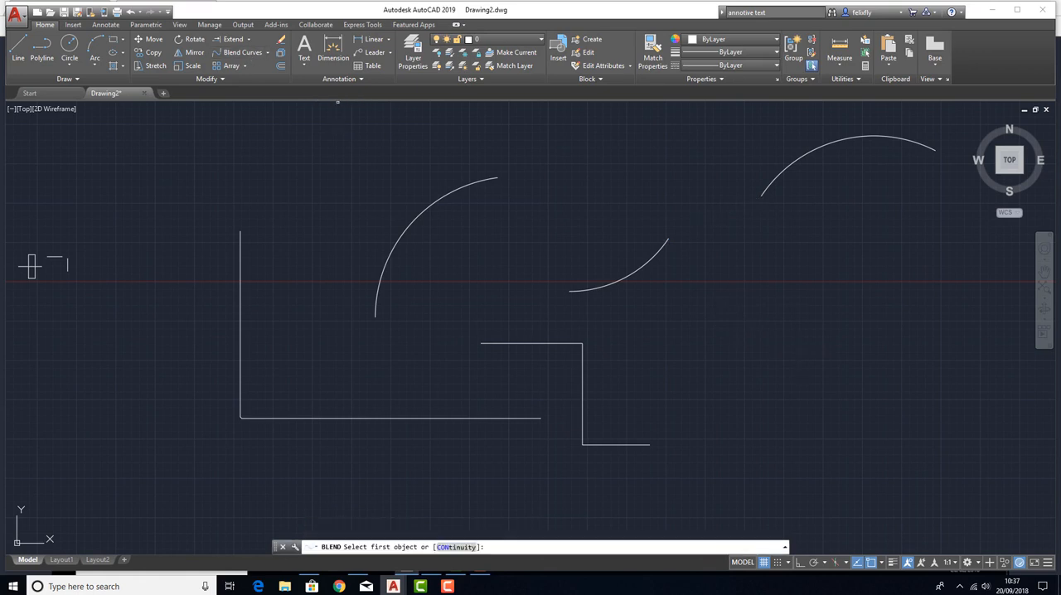
{"action": "left_click", "coordinate": [664, 244]}
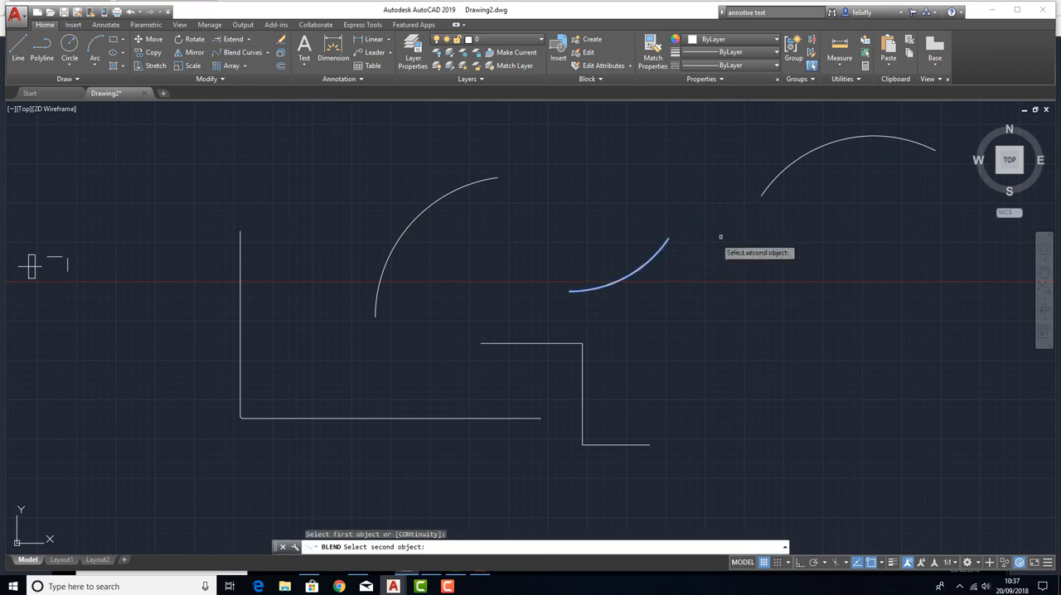
{"action": "left_click", "coordinate": [771, 183]}
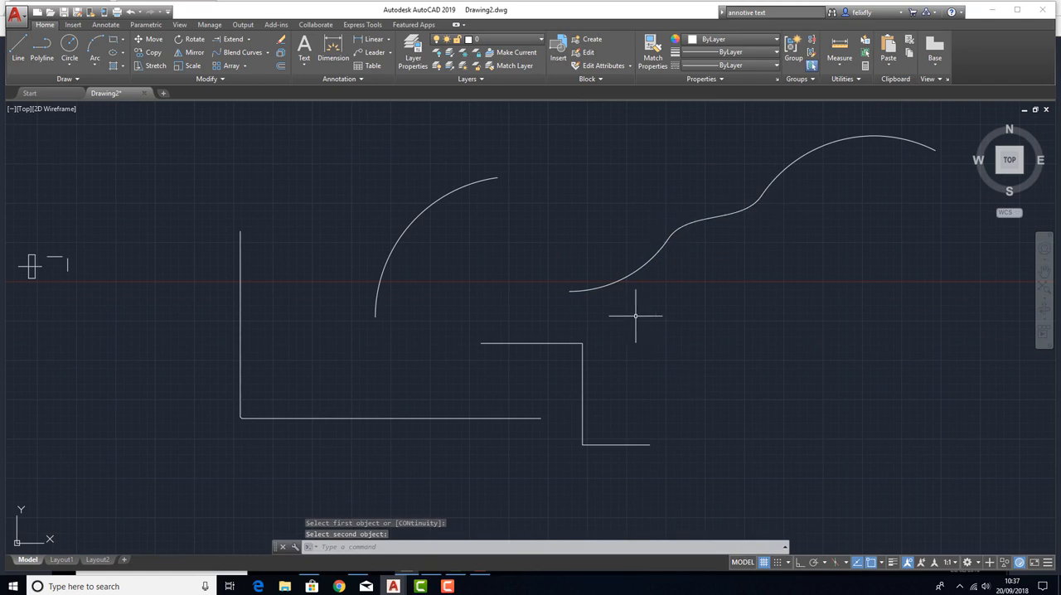
Draw a wide horizontal rectangle to the right of the small crossed rectangle and the two short lines.
{"action": "scroll", "coordinate": [514, 307], "scroll_direction": "down", "scroll_amount": 4}
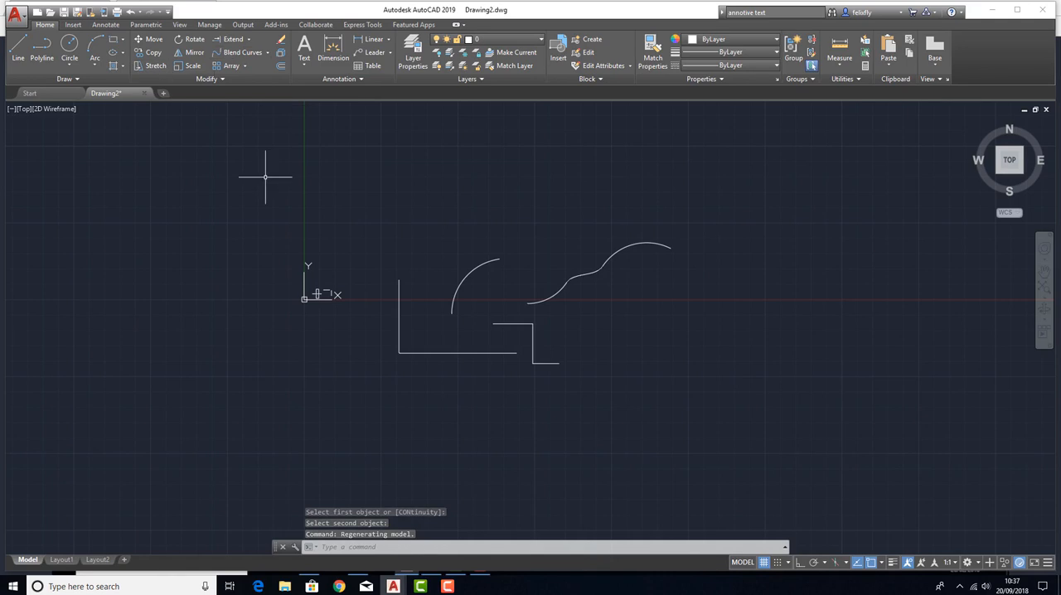
{"action": "scroll", "coordinate": [515, 230], "scroll_direction": "up", "scroll_amount": 4}
{"action": "scroll", "coordinate": [656, 199], "scroll_direction": "up", "scroll_amount": 5}
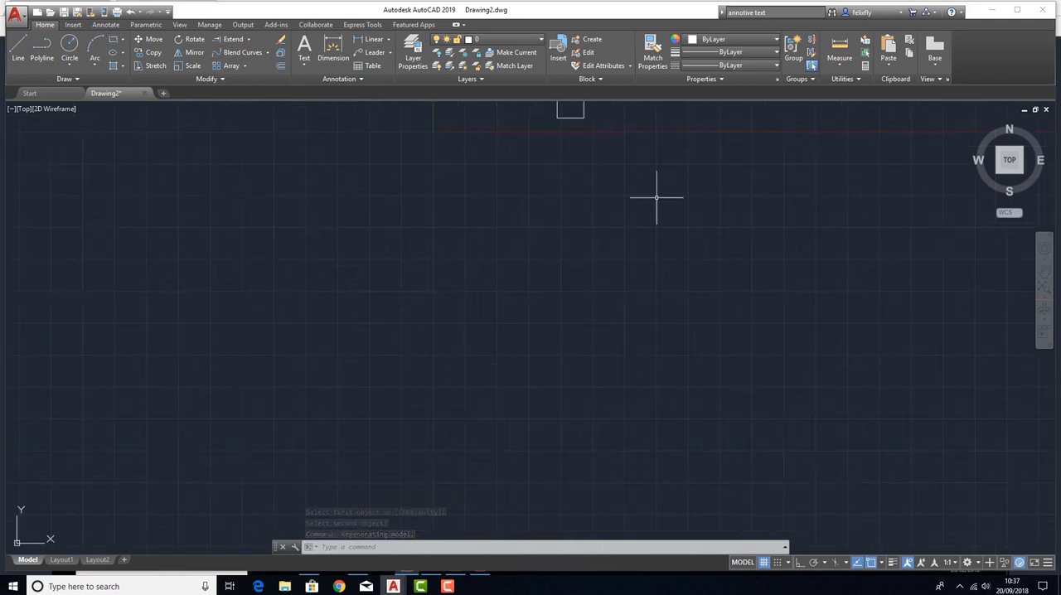
{"action": "middle_click_drag", "start_coordinate": [405, 218], "coordinate": [358, 232]}
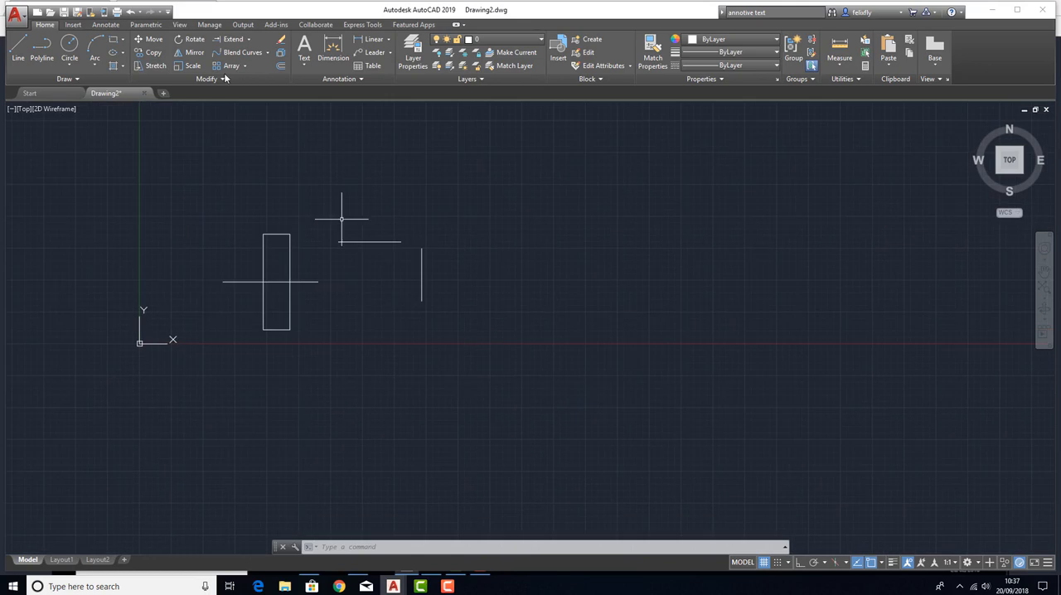
{"action": "left_click", "coordinate": [112, 41]}
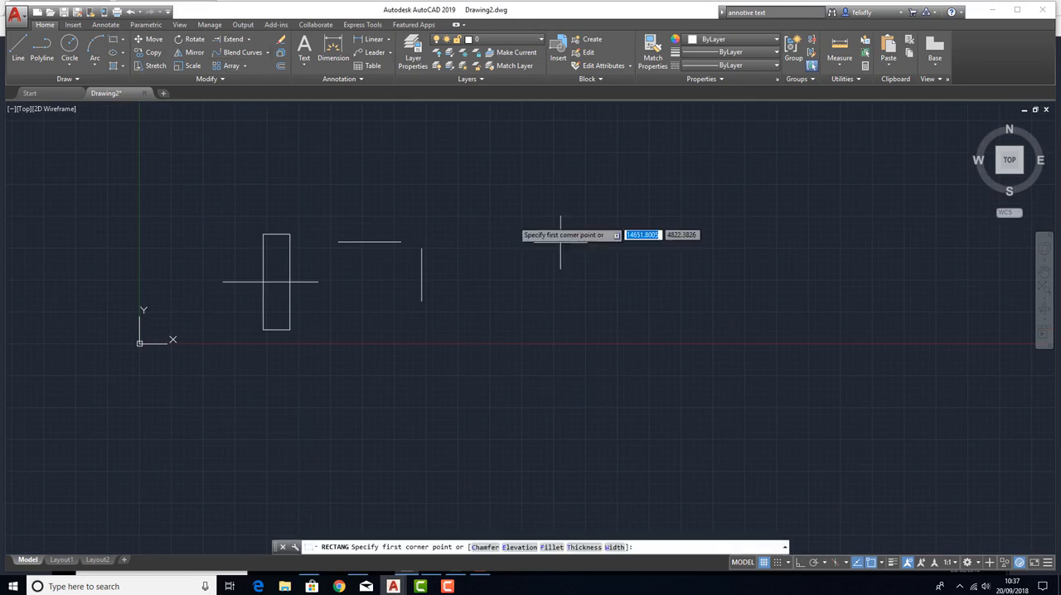
{"action": "left_click", "coordinate": [570, 242]}
{"action": "left_click", "coordinate": [763, 309]}
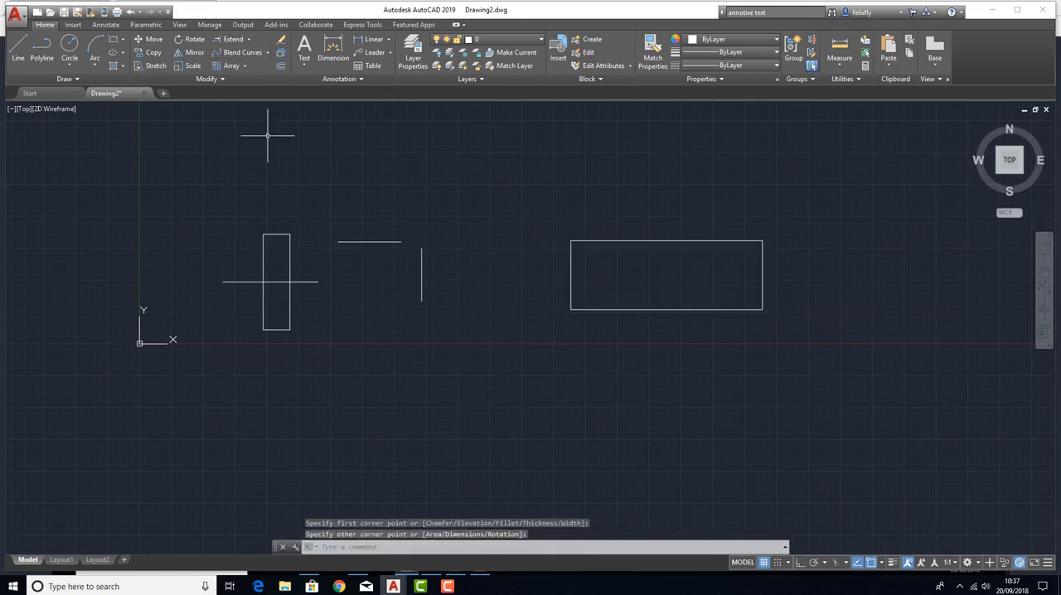
Stretch the right end of the wide horizontal rectangle 500 units to the right, using its lower-right corner as base point.
{"action": "left_click", "coordinate": [151, 65]}
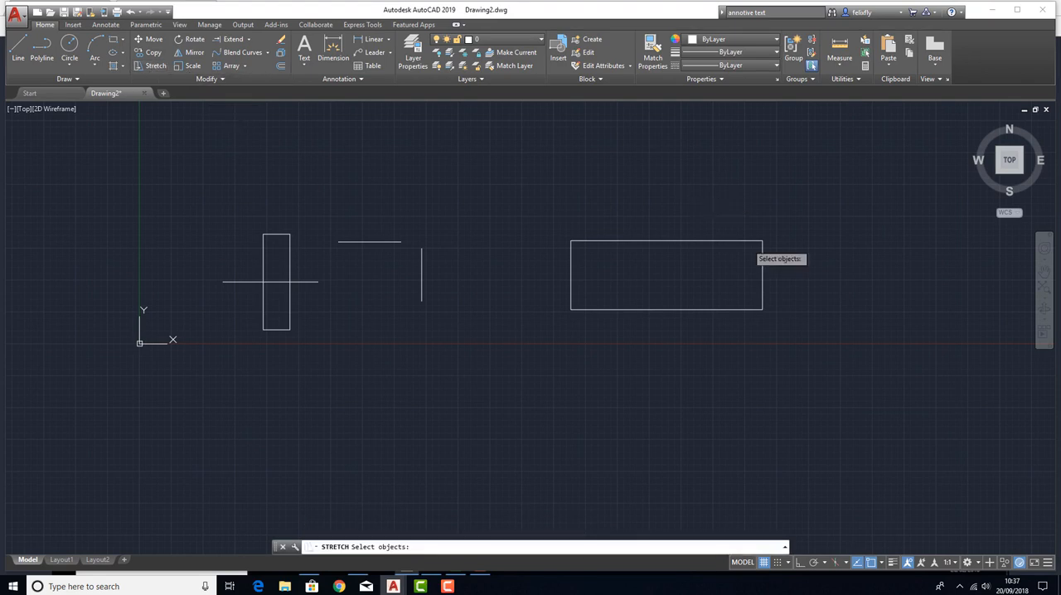
{"action": "left_click", "coordinate": [806, 347]}
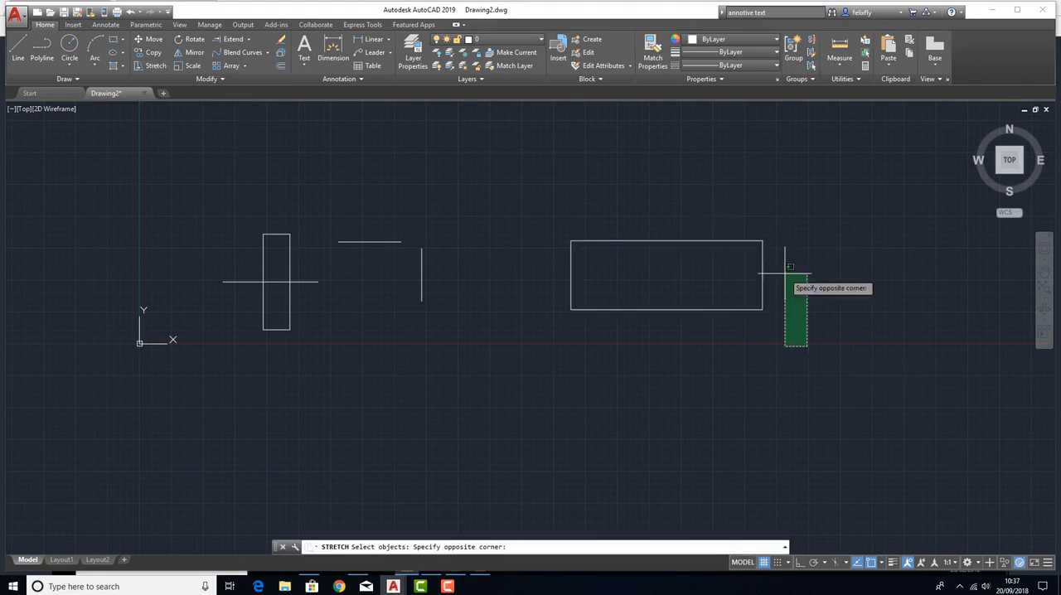
{"action": "left_click", "coordinate": [741, 210]}
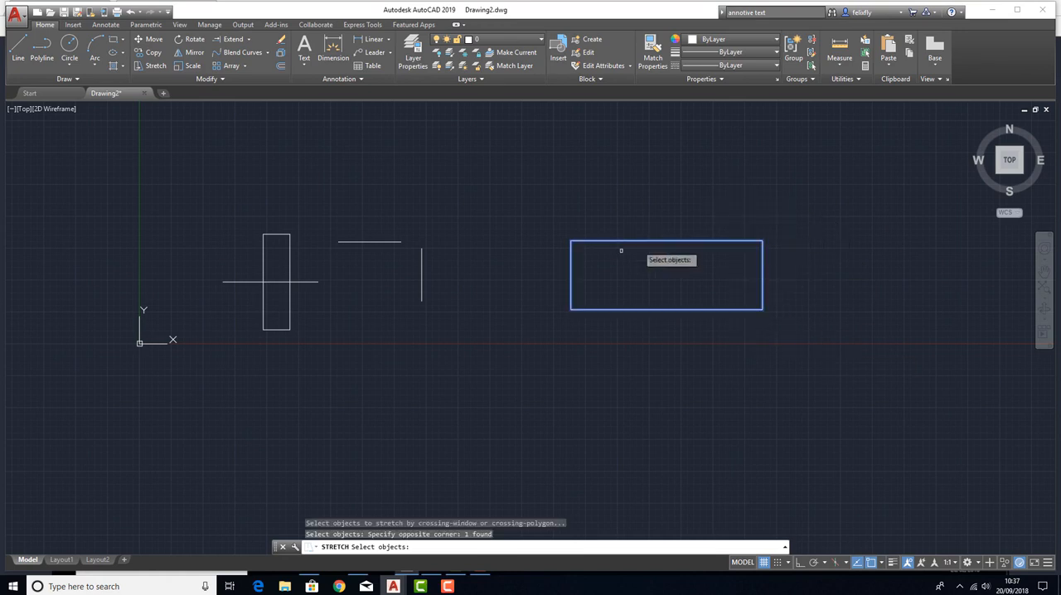
{"action": "key", "text": "Return"}
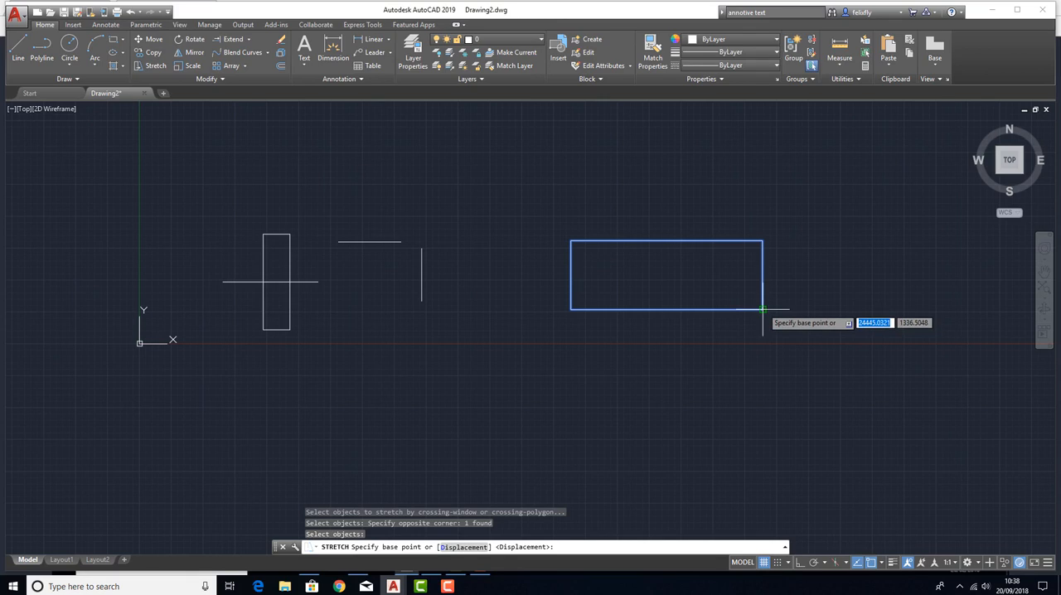
{"action": "left_click", "coordinate": [762, 309]}
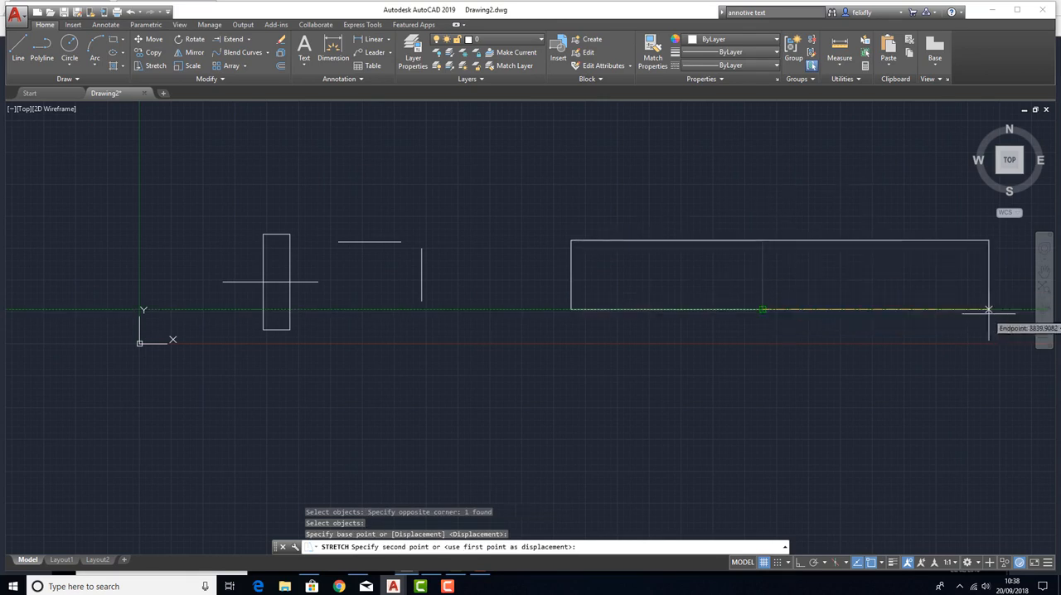
{"action": "mouse_move", "coordinate": [859, 311]}
{"action": "middle_mouse_down"}
{"action": "mouse_move", "coordinate": [502, 313]}
{"action": "mouse_move", "coordinate": [422, 296]}
{"action": "middle_mouse_up"}
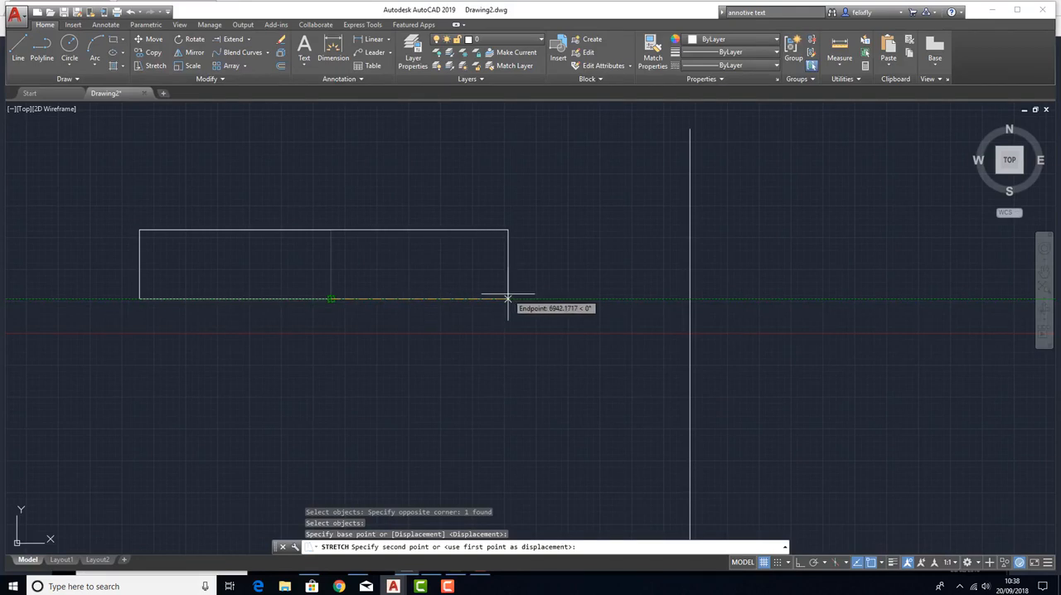
{"action": "type", "text": "500"}
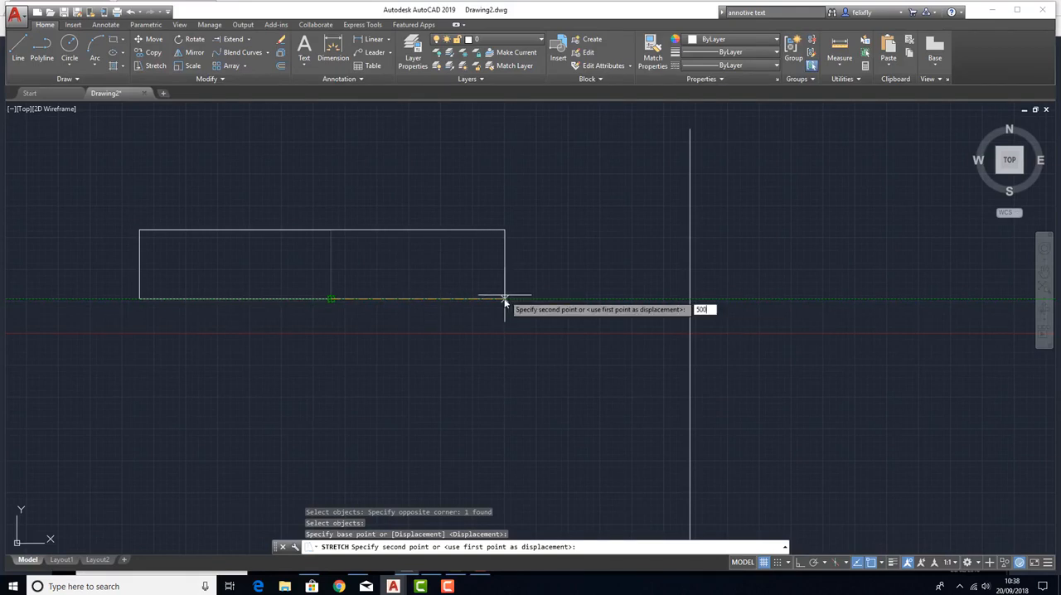
{"action": "key", "text": "Return"}
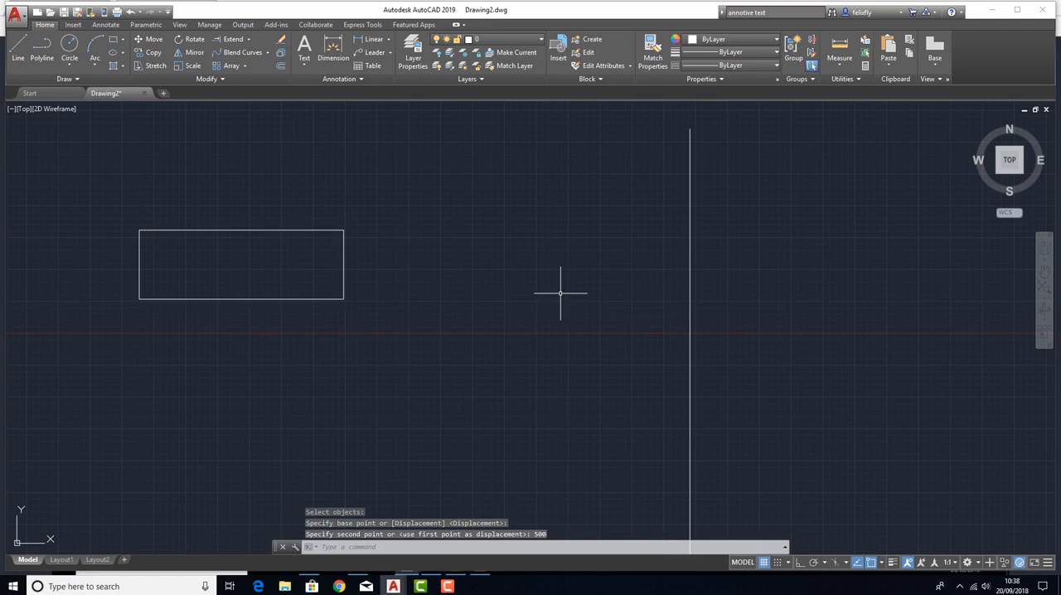
{"action": "key", "text": "Return"}
{"action": "left_click", "coordinate": [342, 263]}
{"action": "key", "text": "Return"}
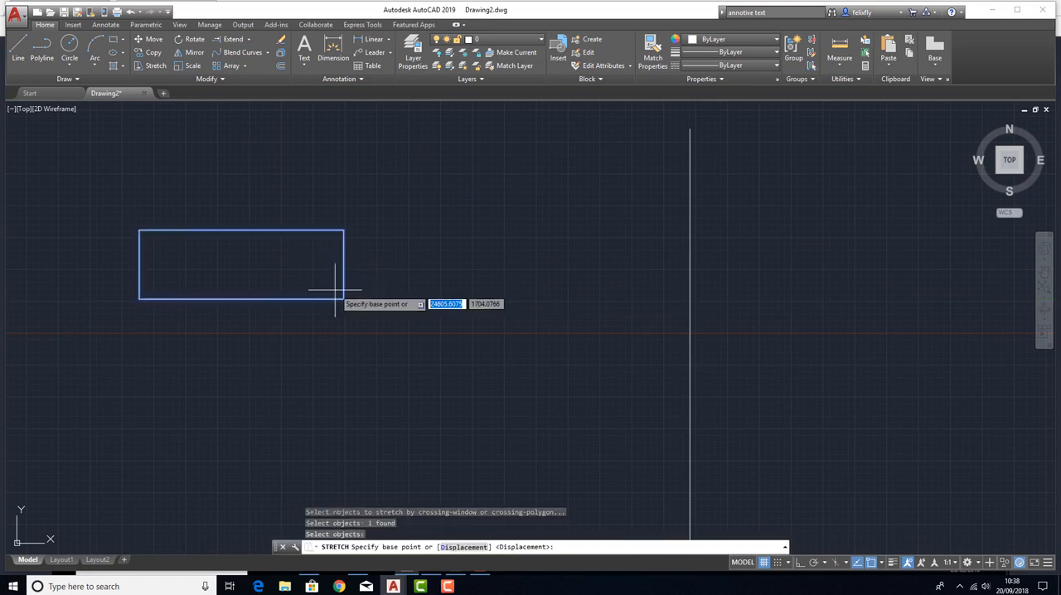
{"action": "left_click", "coordinate": [343, 299]}
{"action": "key", "text": "Escape"}
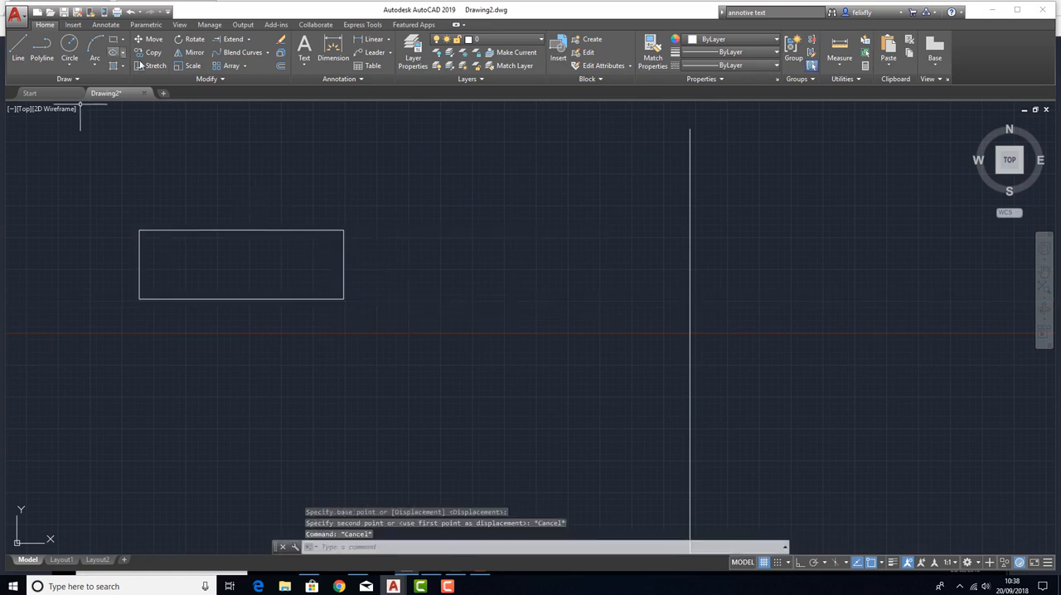
Stretch the rectangle's lower-right corner horizontally to the tall vertical line, and undo that stretch.
{"action": "left_click", "coordinate": [150, 66]}
{"action": "left_click", "coordinate": [439, 336]}
{"action": "left_click", "coordinate": [388, 284]}
{"action": "key", "text": "Return"}
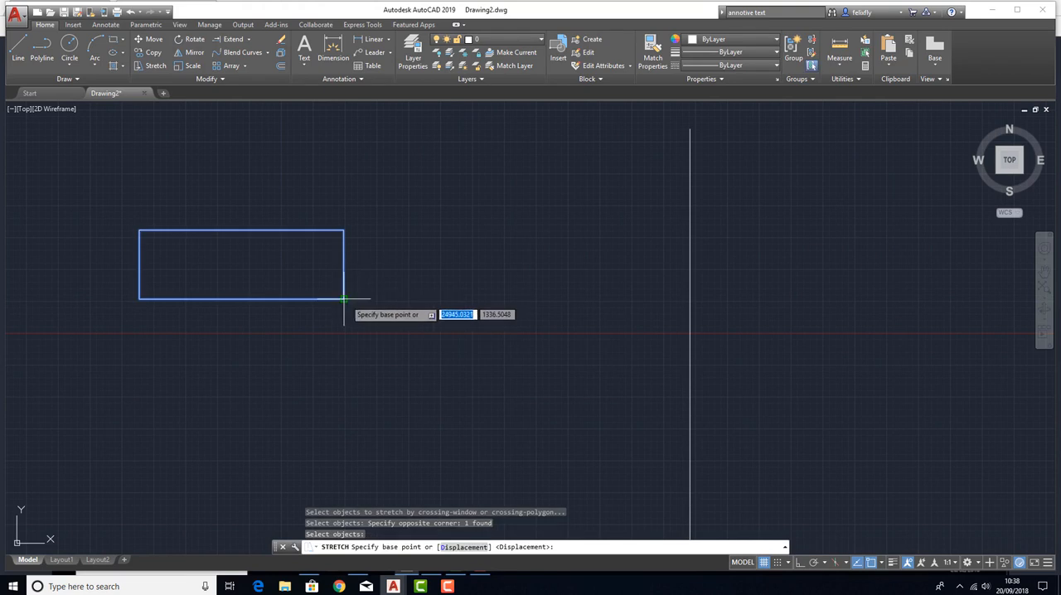
{"action": "left_click", "coordinate": [344, 299]}
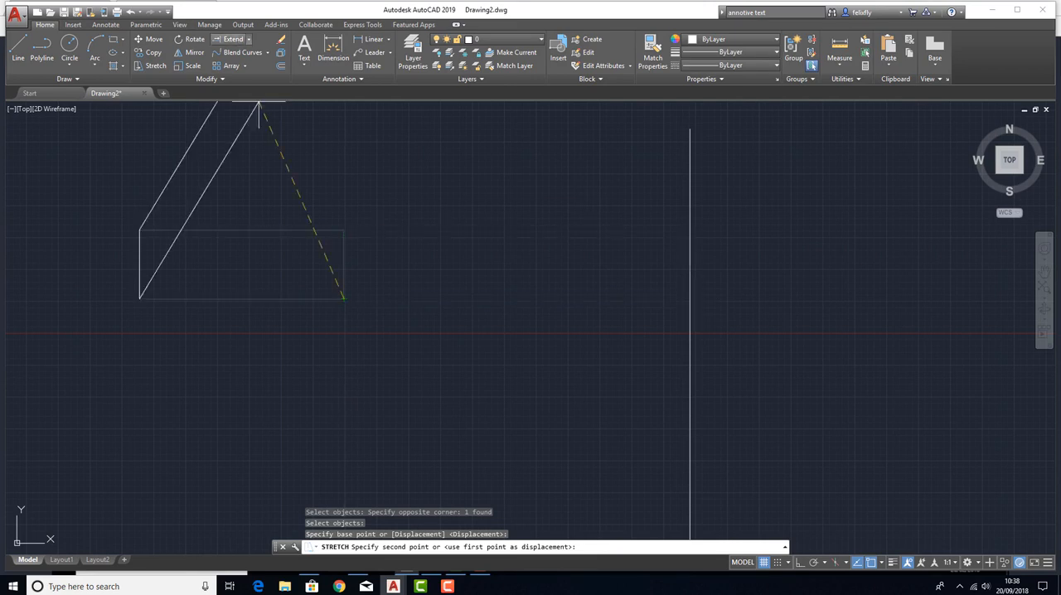
{"action": "left_click", "coordinate": [689, 298]}
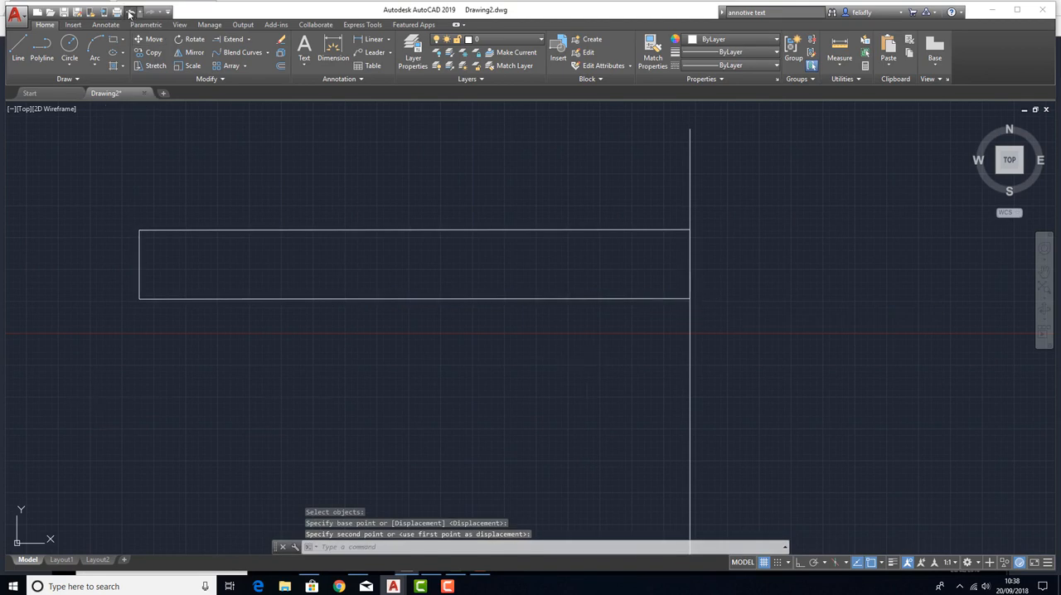
{"action": "key", "text": "Escape"}
{"action": "key", "text": "Escape"}
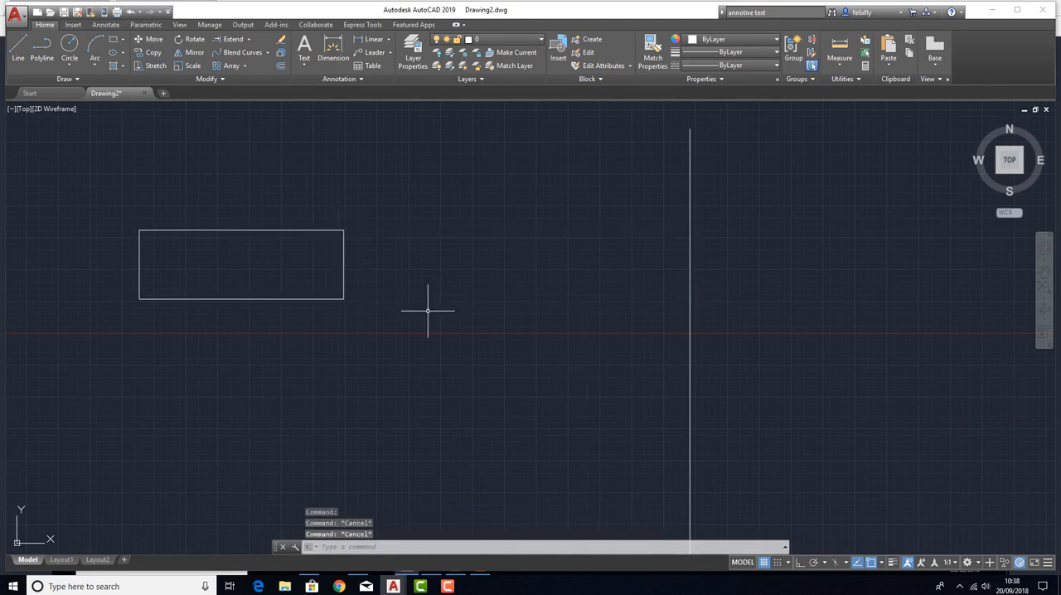
Try to stretch the rectangle's upper-right and lower-right corners together by their grips.
{"action": "left_click", "coordinate": [351, 236]}
{"action": "key", "text": "Escape"}
{"action": "left_click", "coordinate": [344, 252]}
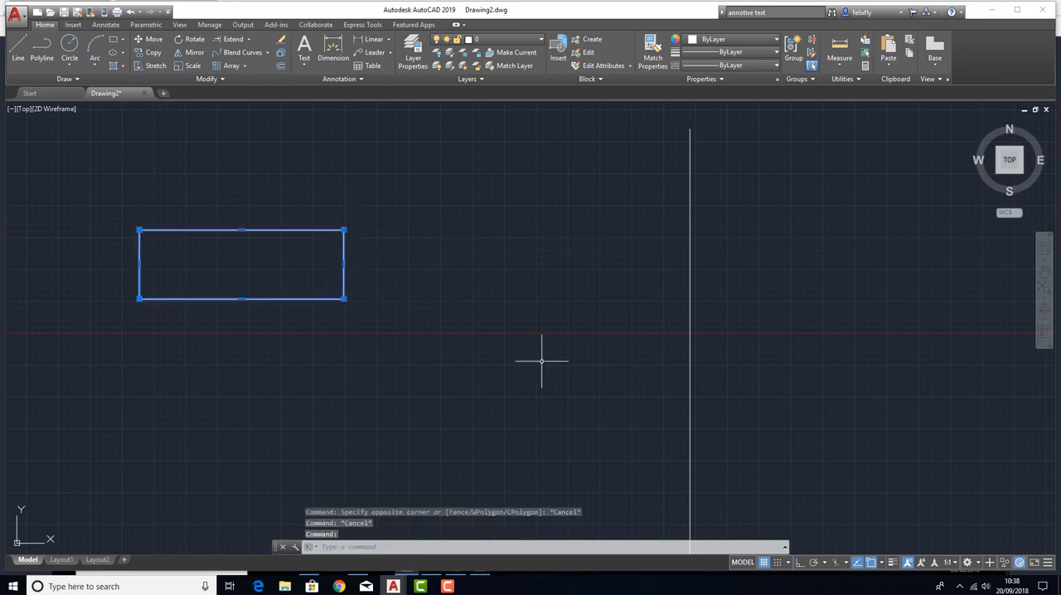
{"action": "left_click", "coordinate": [345, 299]}
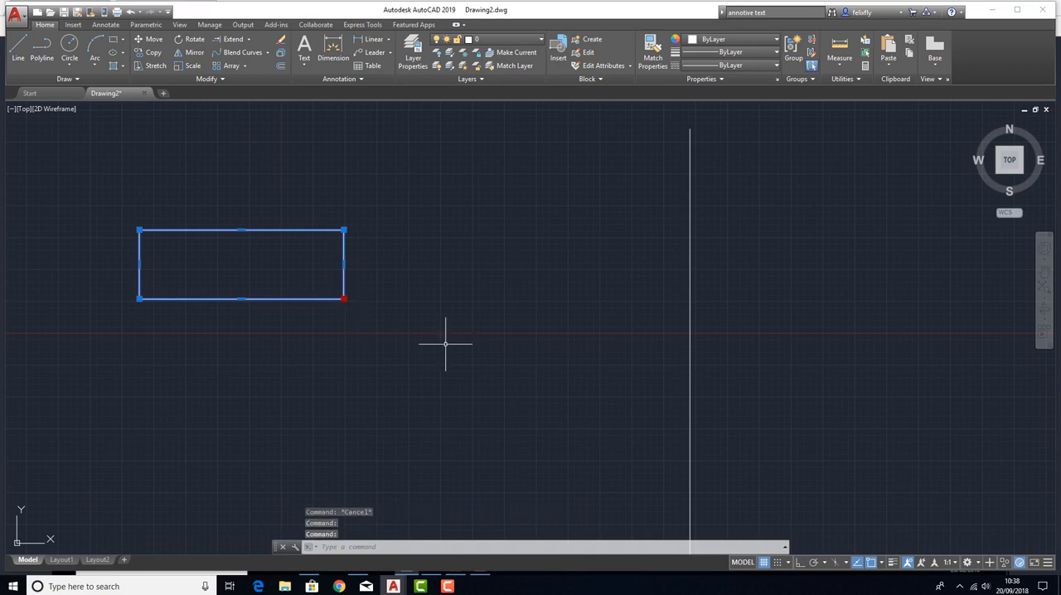
{"action": "left_click", "coordinate": [344, 230], "text": "shift"}
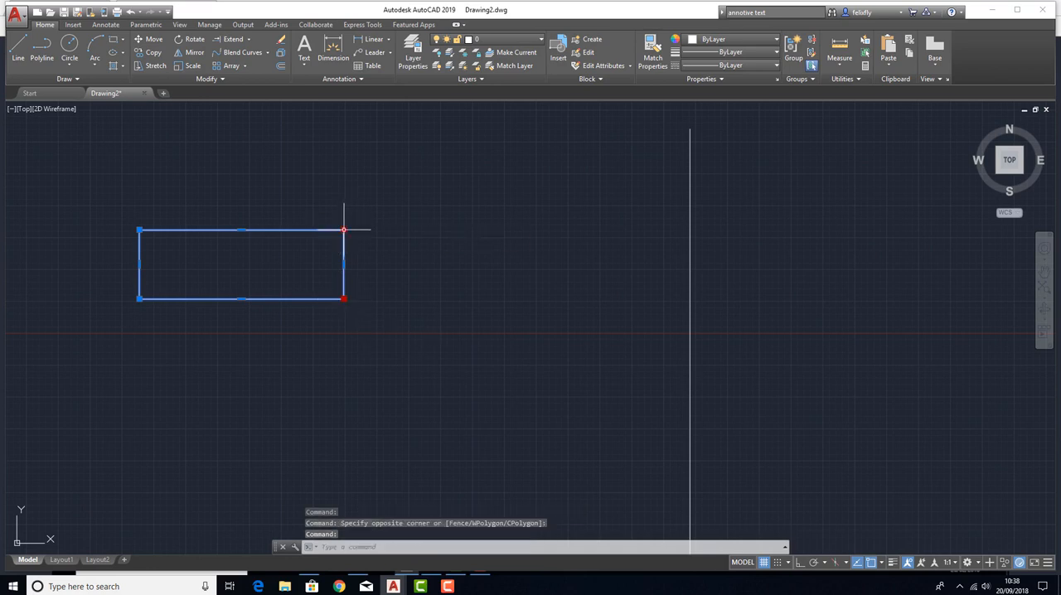
{"action": "left_click", "coordinate": [344, 299]}
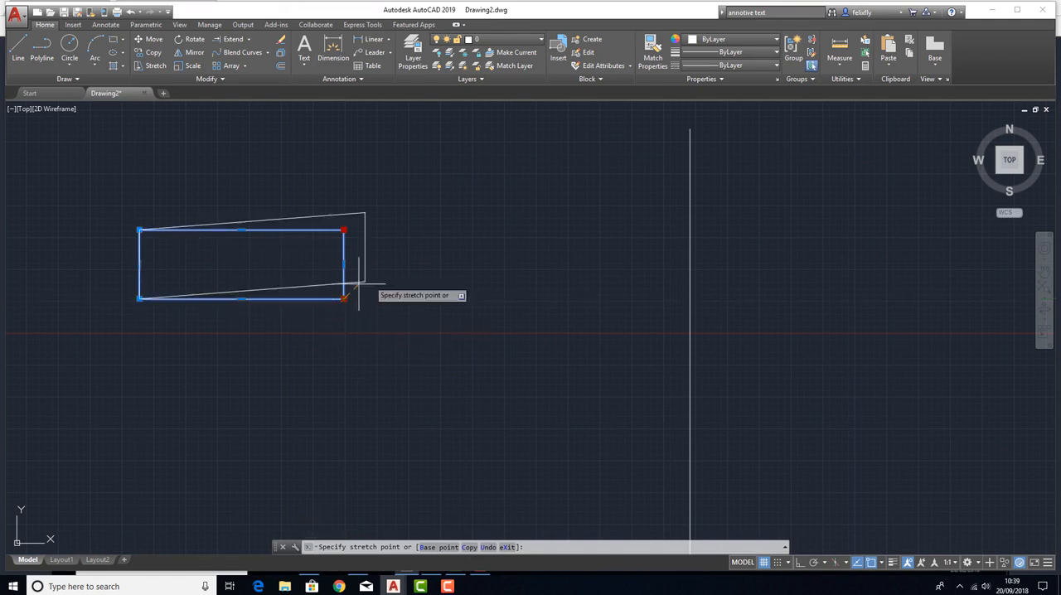
{"action": "key", "text": "Escape"}
{"action": "key", "text": "Escape"}
{"action": "key", "text": "Escape"}
{"action": "key", "text": "Escape"}
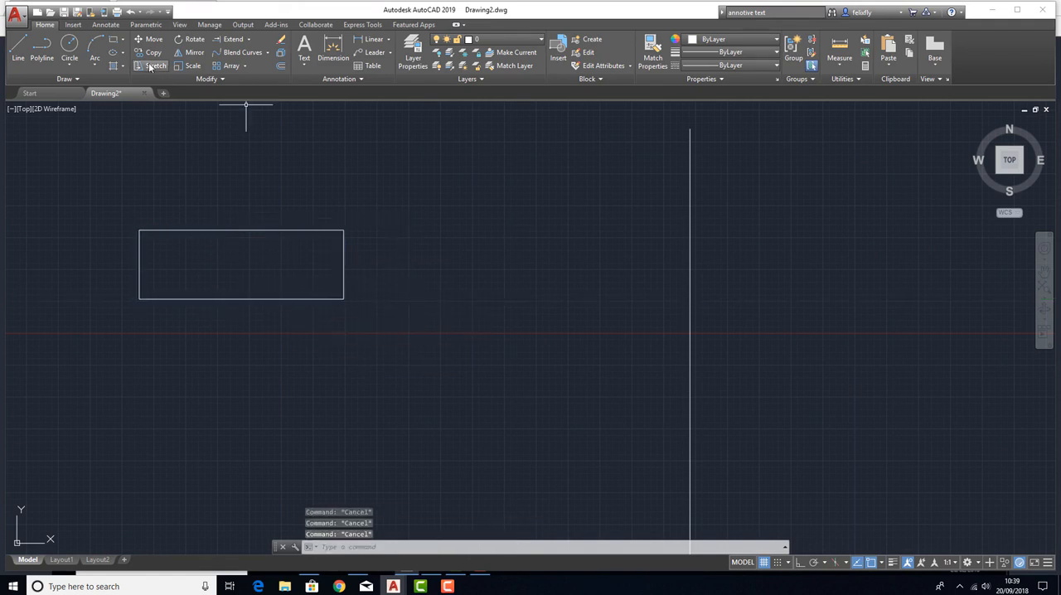
{"action": "left_click", "coordinate": [150, 66]}
{"action": "left_click", "coordinate": [394, 329]}
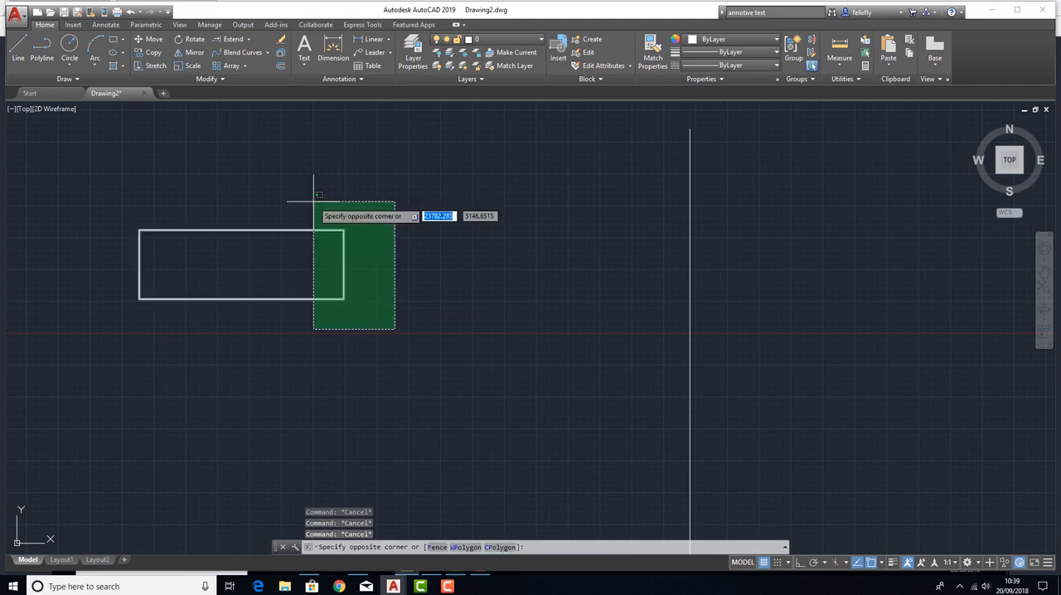
{"action": "key", "text": "Escape"}
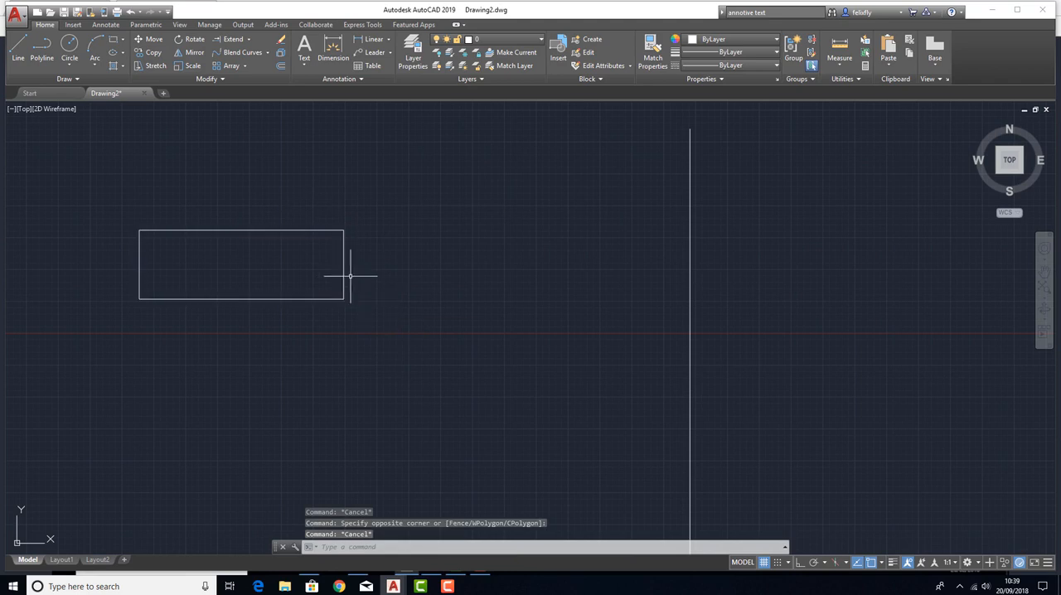
Reshape the rectangle into a trapezoid widening to the right by moving its upper-right and lower-right corner grips outward.
{"action": "left_click", "coordinate": [343, 246]}
{"action": "left_click", "coordinate": [343, 231]}
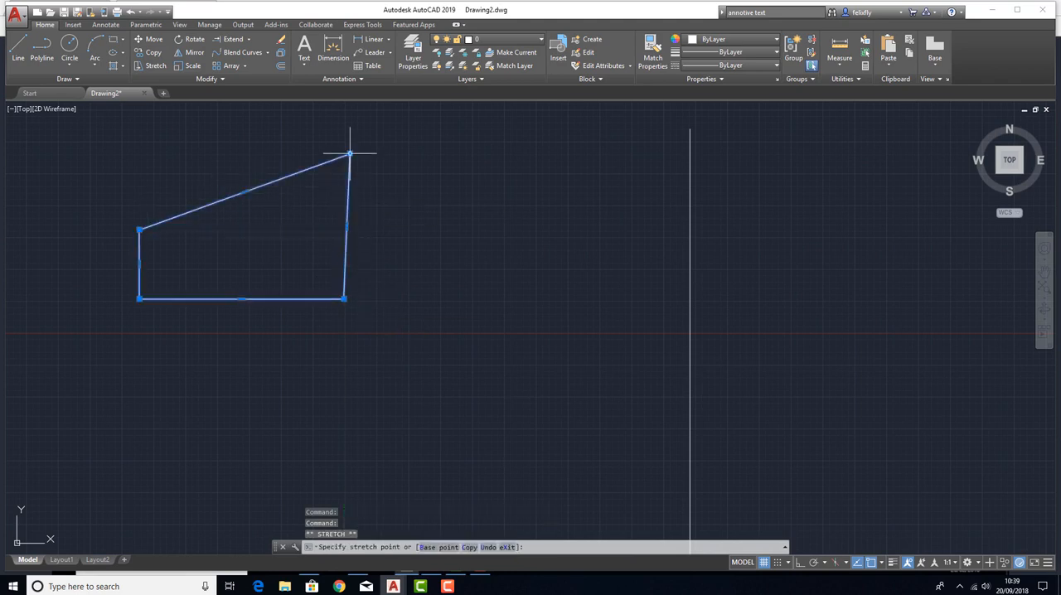
{"action": "left_click", "coordinate": [350, 154]}
{"action": "left_click", "coordinate": [344, 299]}
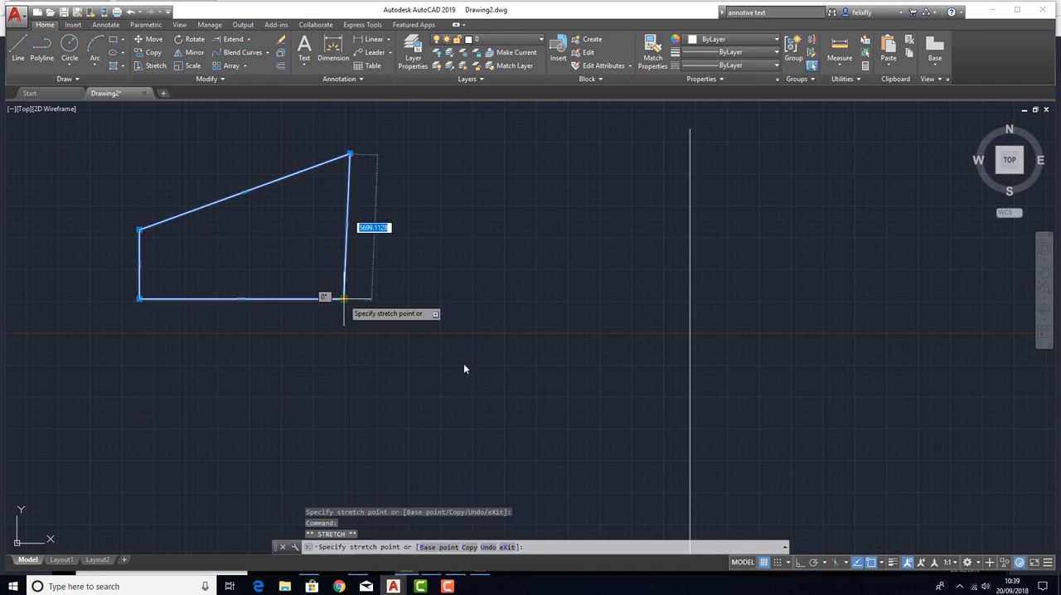
{"action": "left_click", "coordinate": [556, 399]}
{"action": "left_click", "coordinate": [548, 149]}
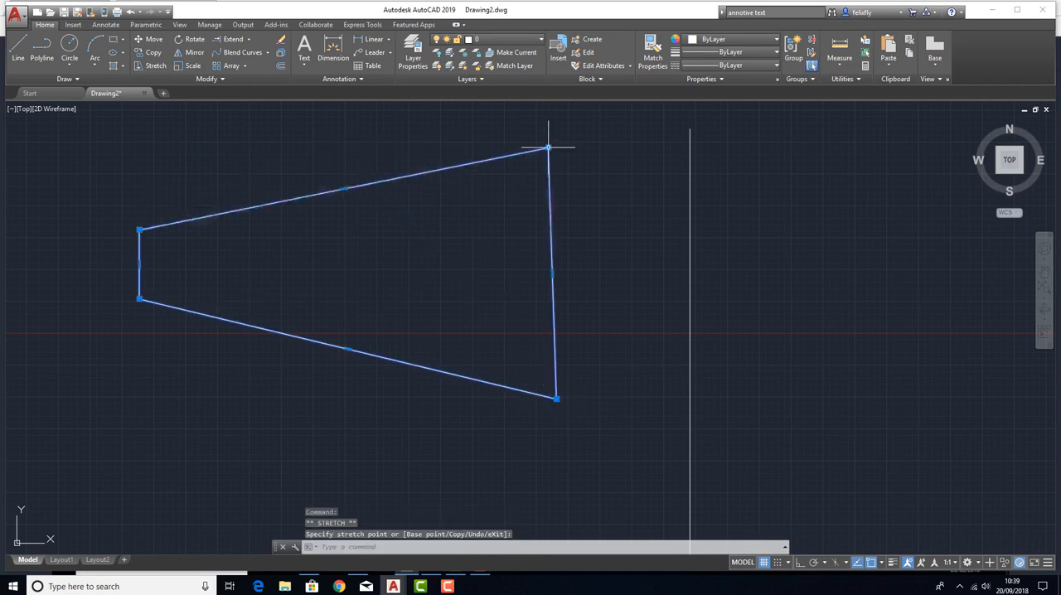
{"action": "key", "text": "Escape"}
{"action": "key", "text": "Escape"}
{"action": "key", "text": "Escape"}
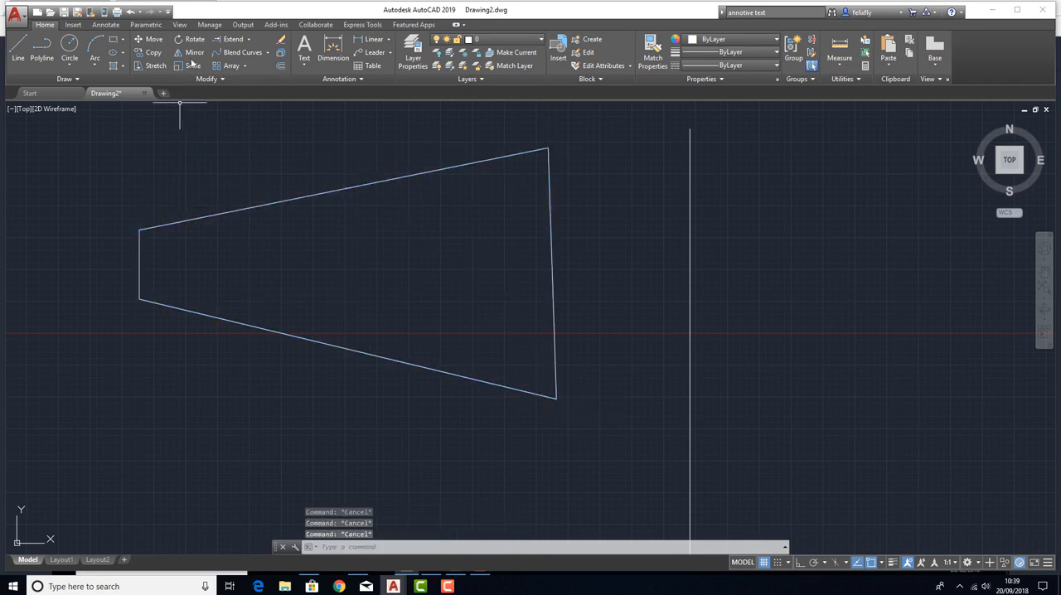
Try to scale the trapezoid from its lower-left corner, with ortho mode on.
{"action": "left_click", "coordinate": [190, 66]}
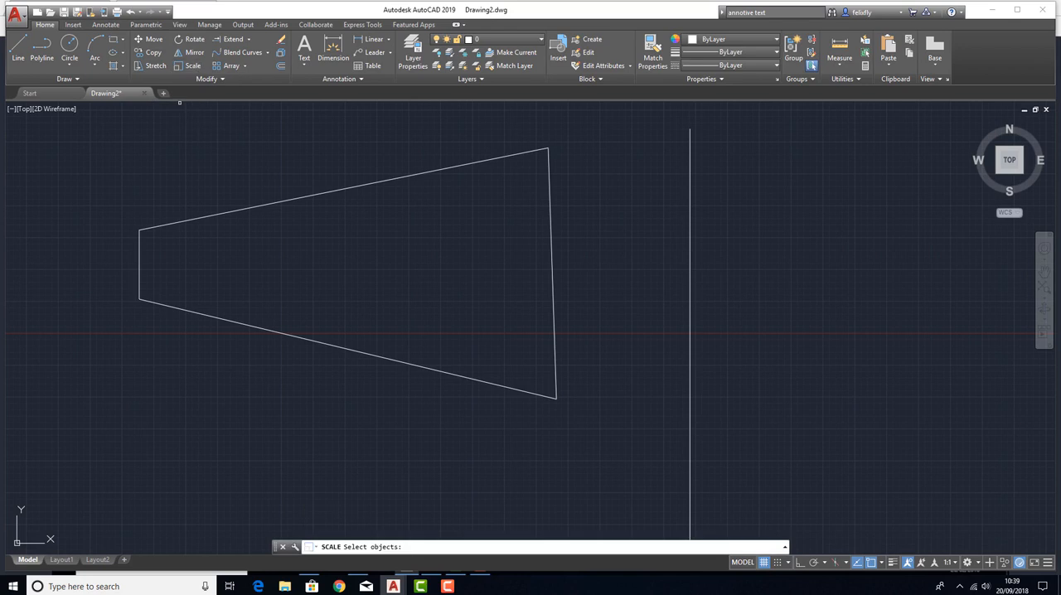
{"action": "left_click", "coordinate": [551, 257]}
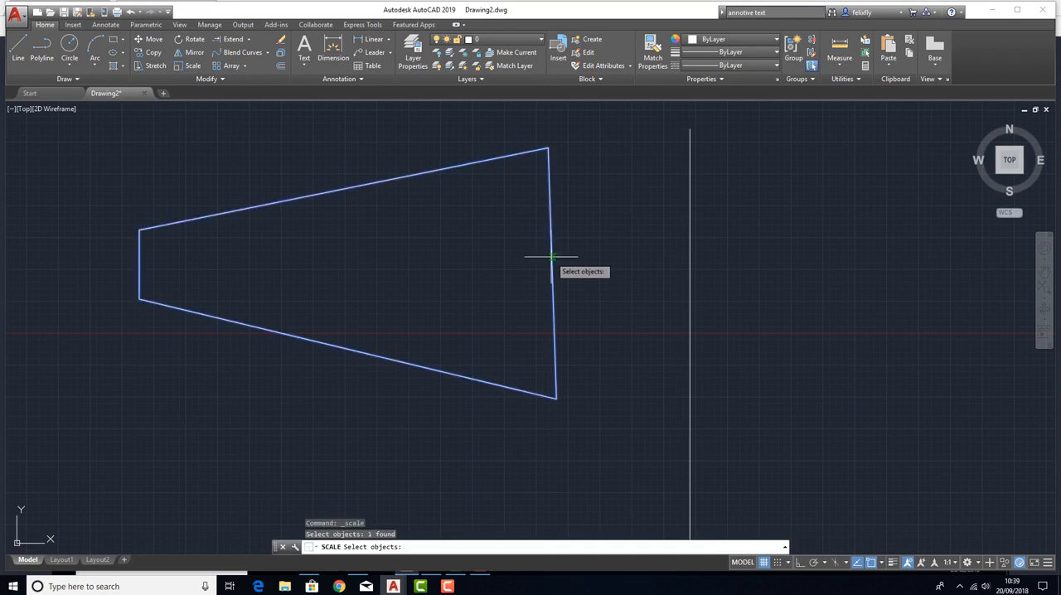
{"action": "key", "text": "Return"}
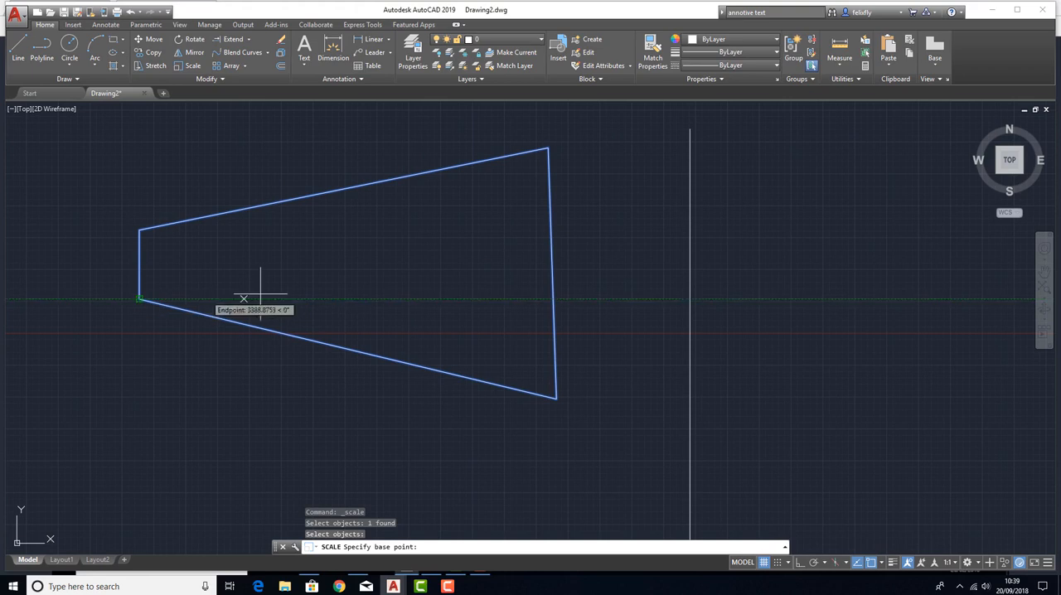
{"action": "left_click", "coordinate": [139, 300]}
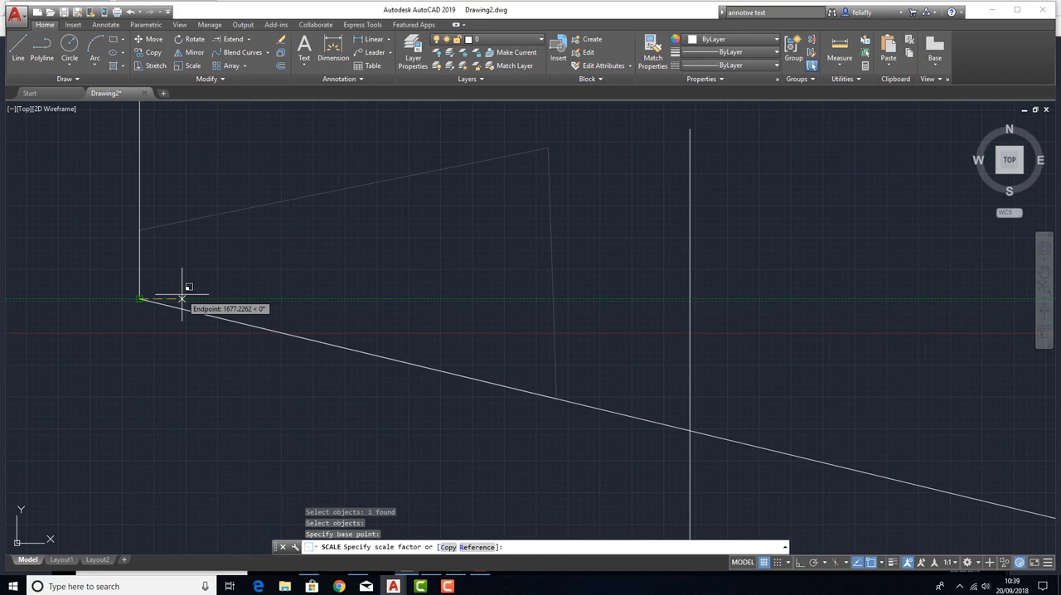
{"action": "scroll", "coordinate": [303, 267], "scroll_direction": "down", "scroll_amount": 8}
{"action": "scroll", "coordinate": [308, 256], "scroll_direction": "up", "scroll_amount": 10}
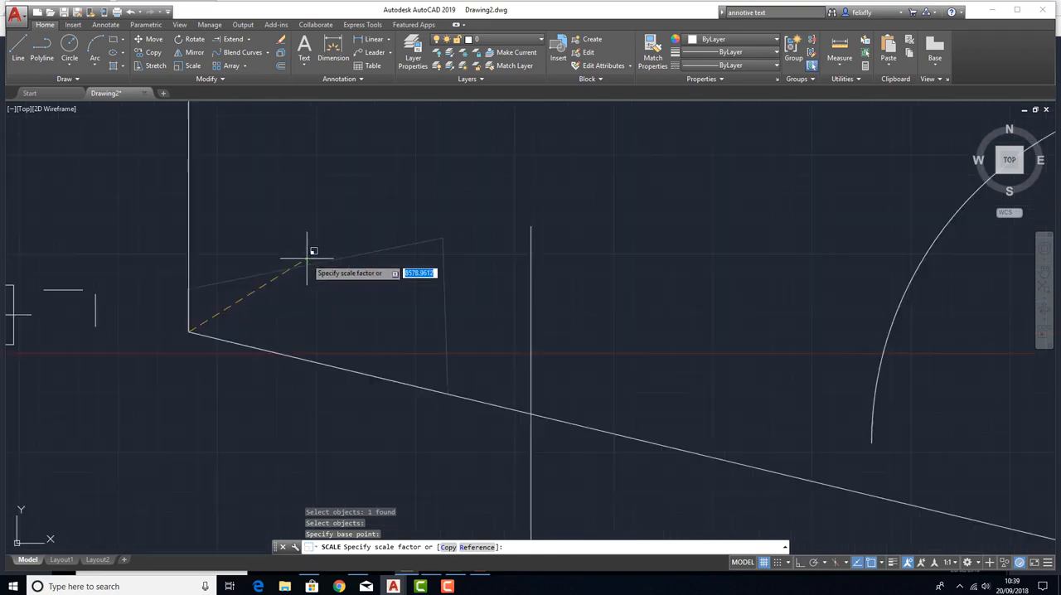
{"action": "scroll", "coordinate": [239, 303], "scroll_direction": "down", "scroll_amount": 5}
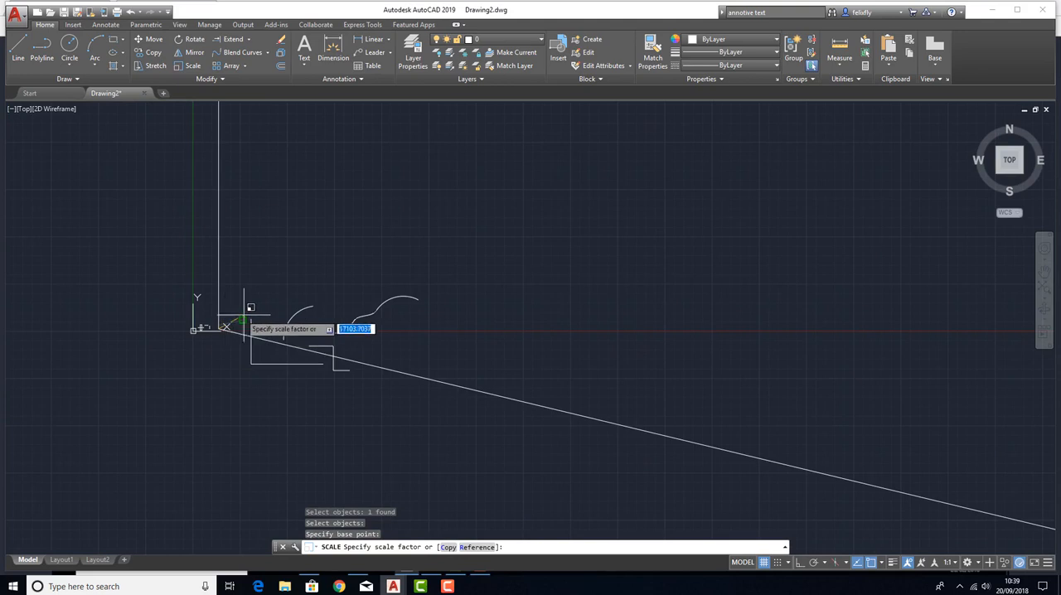
{"action": "scroll", "coordinate": [308, 314], "scroll_direction": "up", "scroll_amount": 4}
{"action": "key", "text": "F8"}
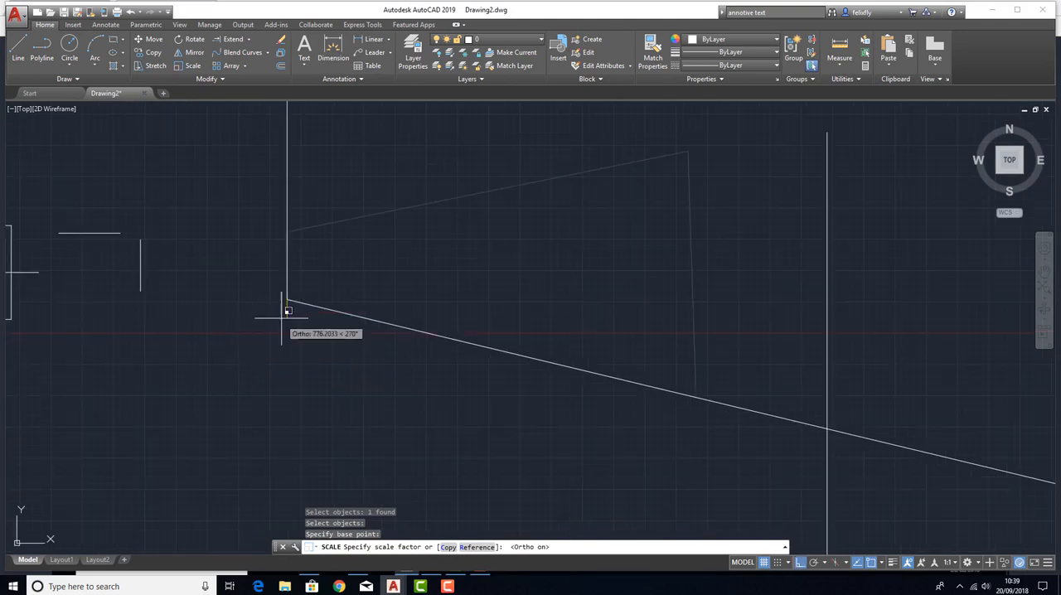
{"action": "scroll", "coordinate": [290, 298], "scroll_direction": "up", "scroll_amount": 2}
{"action": "scroll", "coordinate": [295, 300], "scroll_direction": "down", "scroll_amount": 4}
{"action": "scroll", "coordinate": [274, 282], "scroll_direction": "up", "scroll_amount": 8}
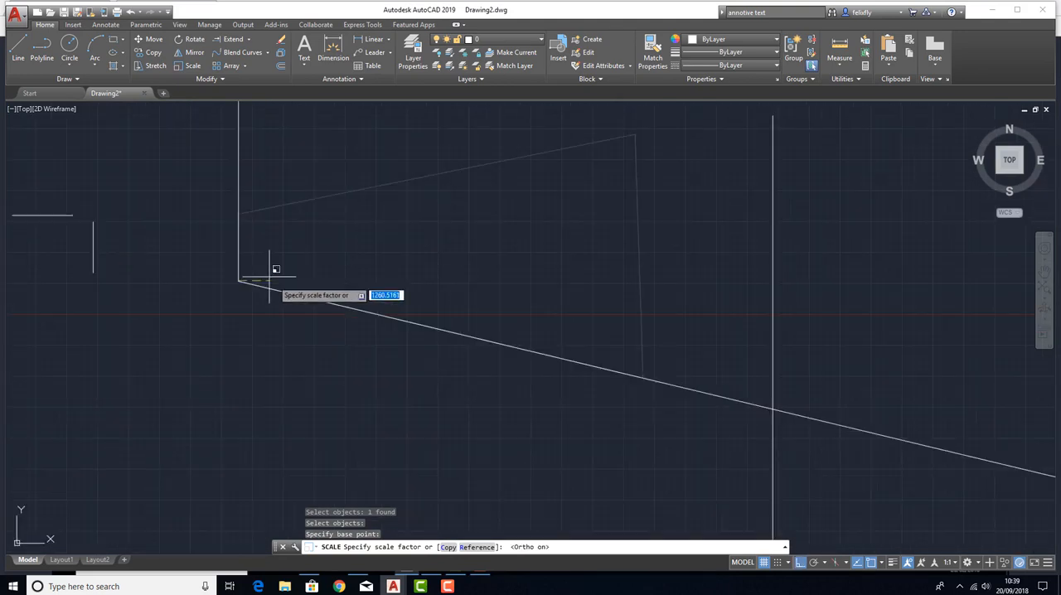
{"action": "key", "text": "Escape"}
{"action": "key", "text": "Escape"}
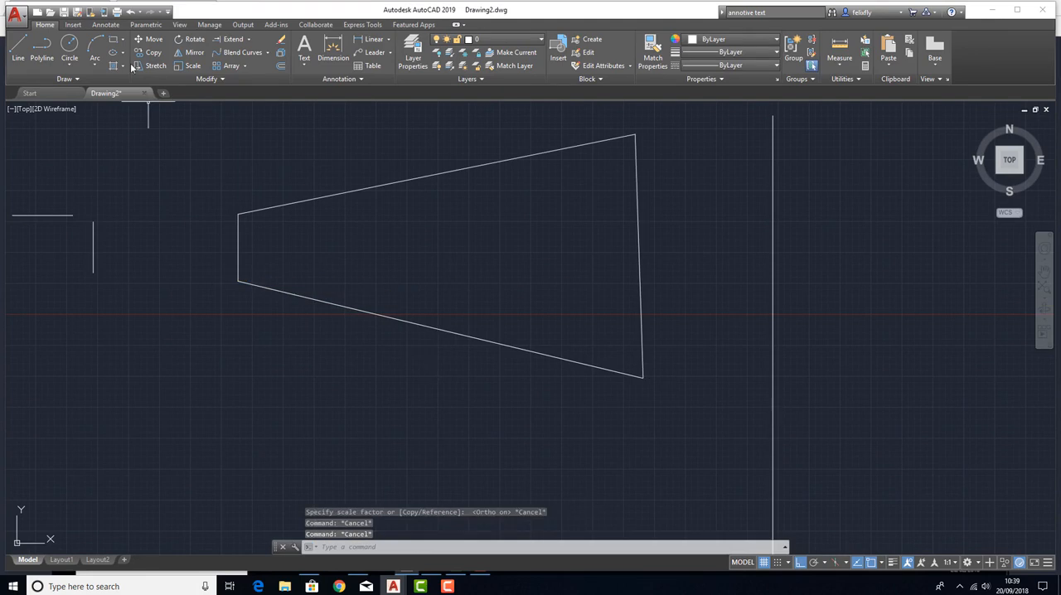
Draw a rectangle about 5958 by 3679 units below the left part of the trapezoid.
{"action": "left_click", "coordinate": [113, 40]}
{"action": "left_click", "coordinate": [216, 500]}
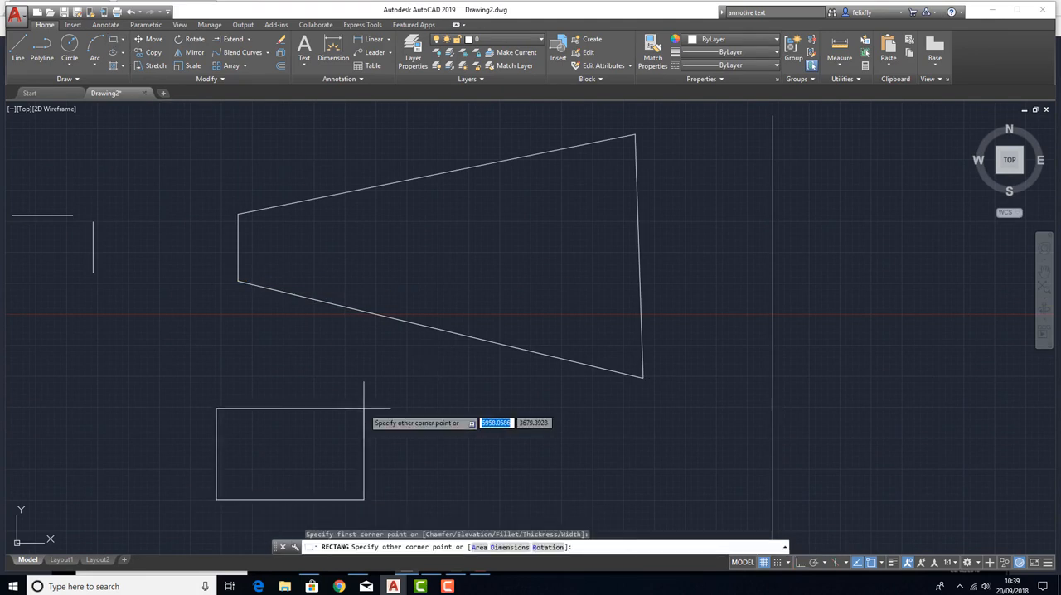
{"action": "left_click", "coordinate": [364, 408]}
Erase the trapezoid above the new rectangle.
{"action": "middle_click_drag", "start_coordinate": [463, 461], "coordinate": [439, 349]}
{"action": "left_click", "coordinate": [492, 263]}
{"action": "left_click", "coordinate": [466, 201]}
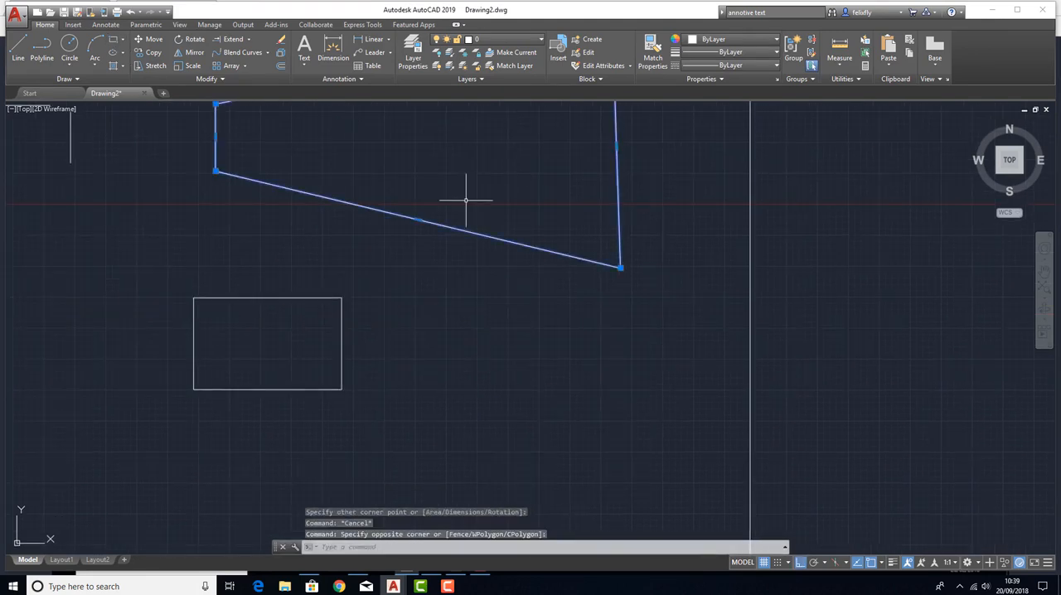
{"action": "key", "text": "Delete"}
Scale the rectangle from its lower-left corner by a factor of 100.
{"action": "left_click", "coordinate": [189, 65]}
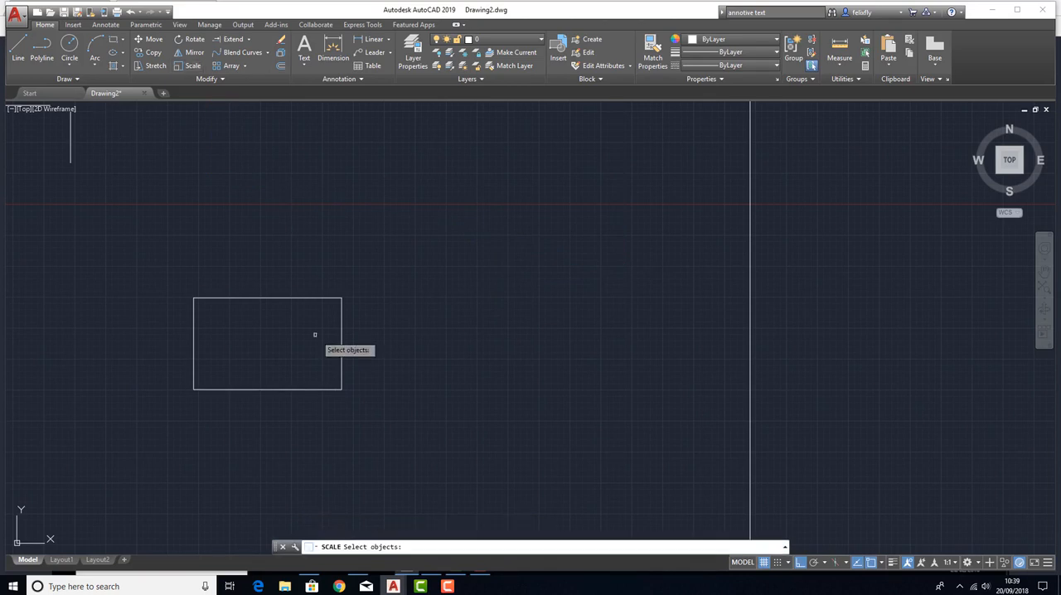
{"action": "left_click", "coordinate": [298, 299]}
{"action": "key", "text": "Return"}
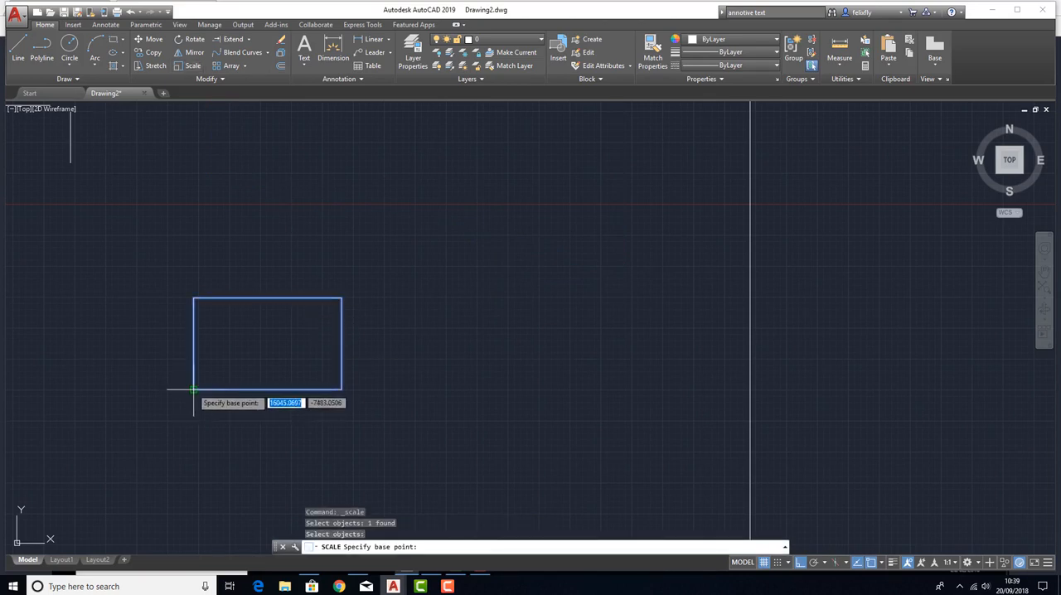
{"action": "left_click", "coordinate": [194, 389]}
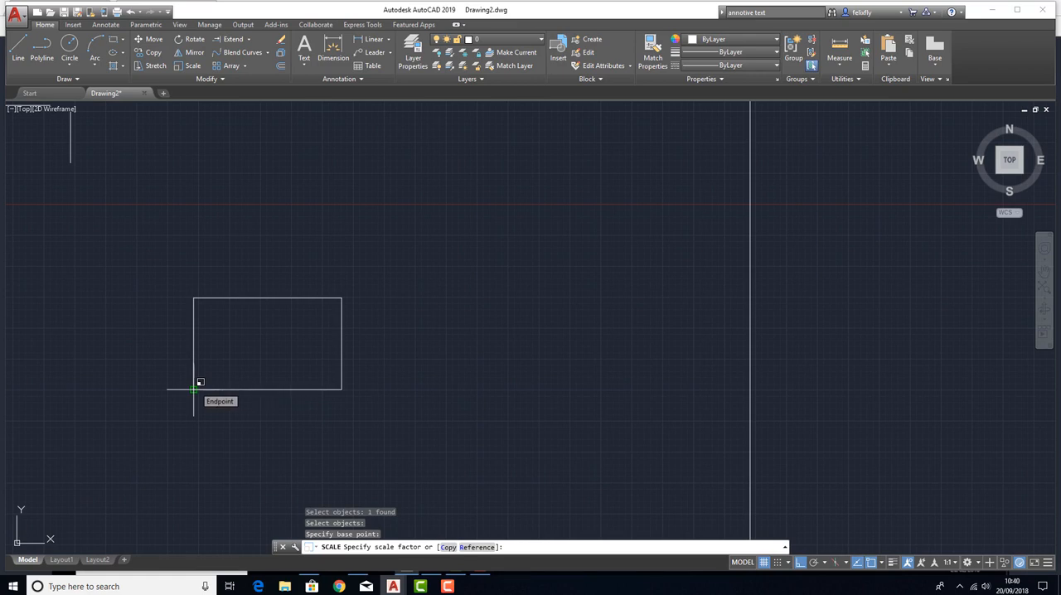
{"action": "type", "text": "100"}
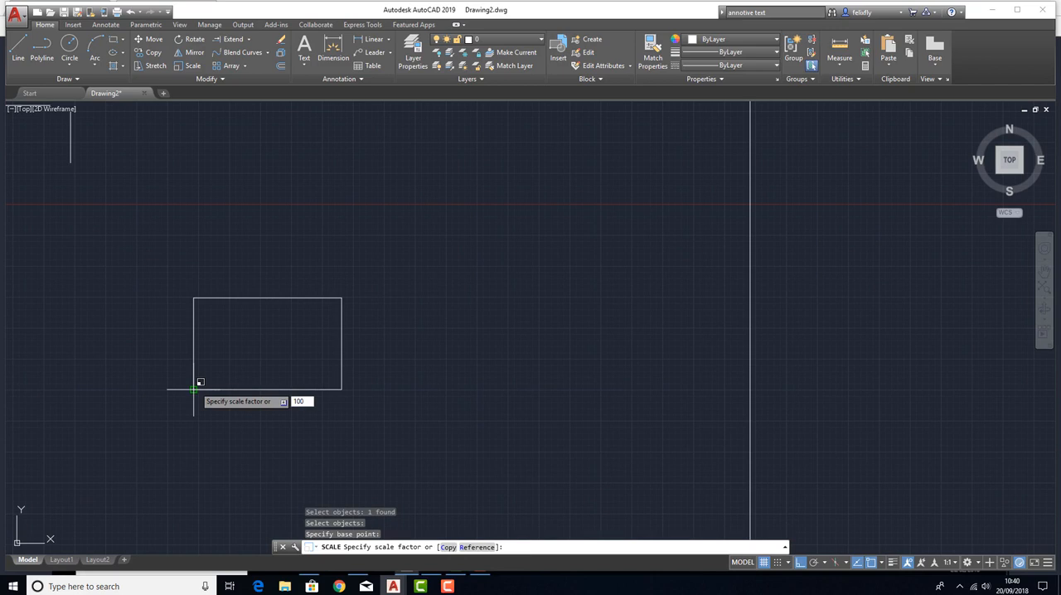
{"action": "key", "text": "Return"}
{"action": "scroll", "coordinate": [334, 337], "scroll_direction": "down", "scroll_amount": 20}
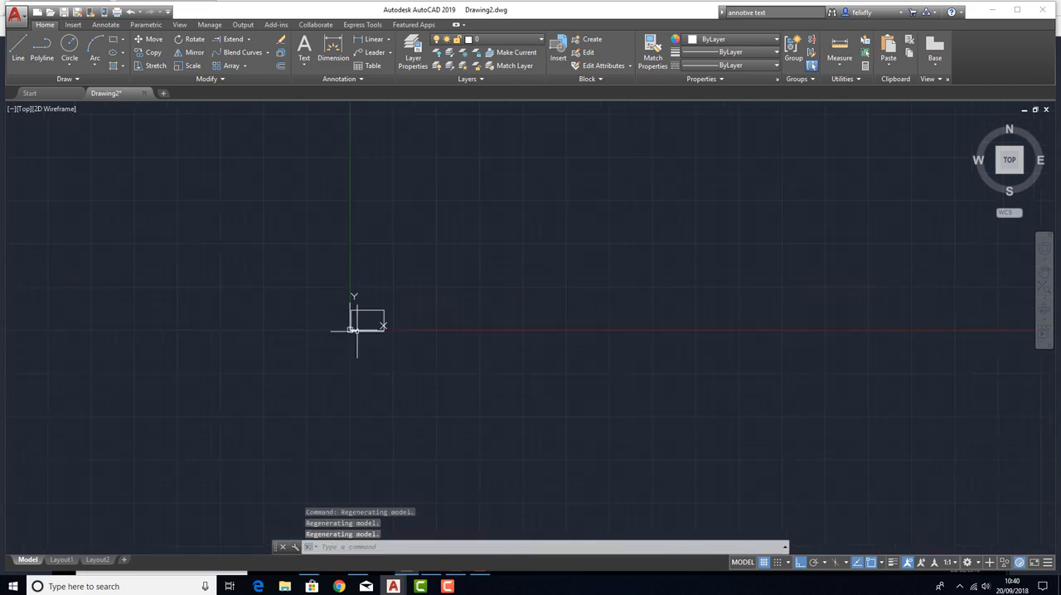
{"action": "scroll", "coordinate": [358, 330], "scroll_direction": "up", "scroll_amount": 12}
{"action": "scroll", "coordinate": [358, 329], "scroll_direction": "down", "scroll_amount": 6}
Scale the enlarged rectangle from its lower-left corner by a factor of .001.
{"action": "left_click", "coordinate": [334, 204]}
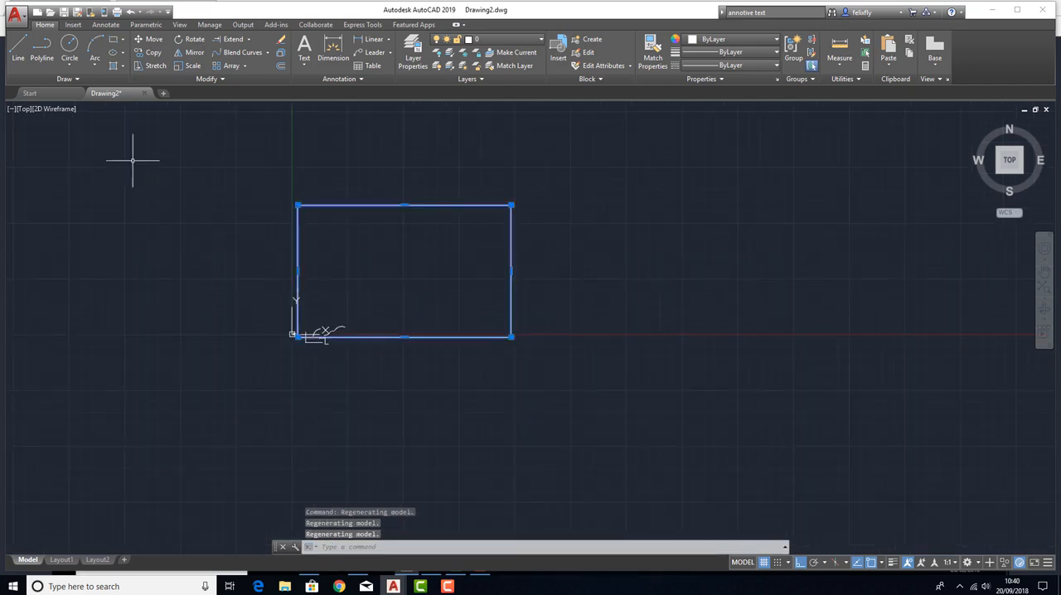
{"action": "key", "text": "Escape"}
{"action": "key", "text": "Escape"}
{"action": "left_click", "coordinate": [191, 66]}
{"action": "left_click", "coordinate": [365, 205]}
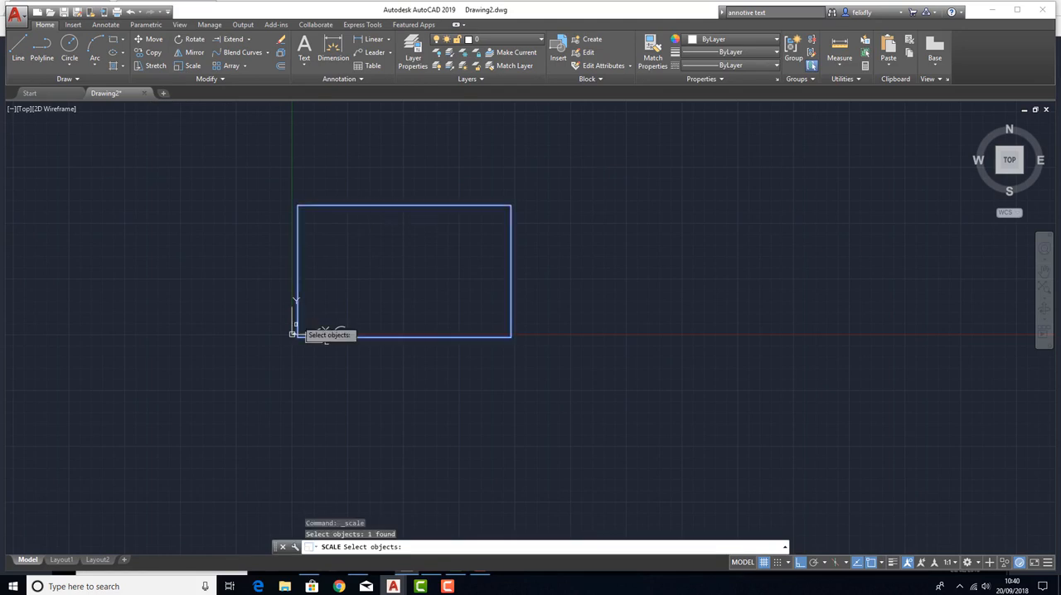
{"action": "scroll", "coordinate": [275, 347], "scroll_direction": "up", "scroll_amount": 8}
{"action": "key", "text": "Return"}
{"action": "left_click", "coordinate": [417, 291]}
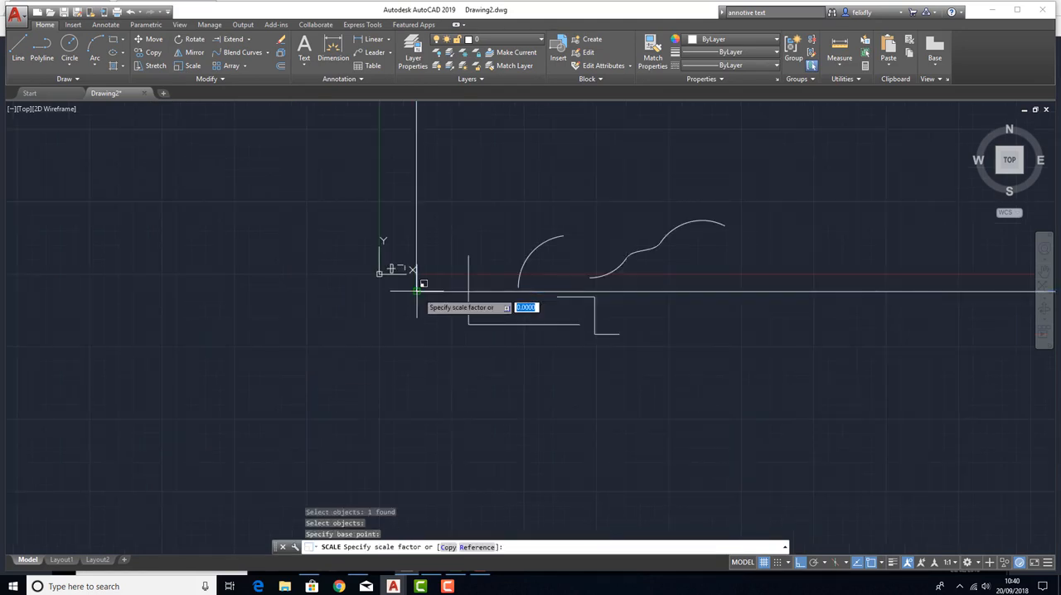
{"action": "type", "text": ".001"}
{"action": "key", "text": "Return"}
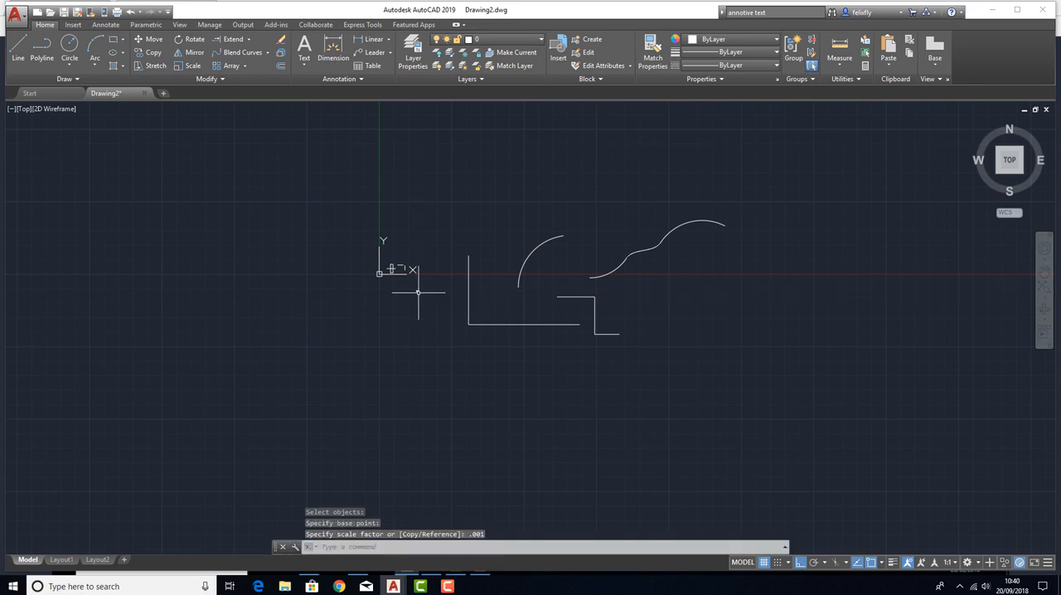
Locate the shrunken rectangle and examine its size against the neighbouring geometry.
{"action": "scroll", "coordinate": [426, 288], "scroll_direction": "up", "scroll_amount": 10}
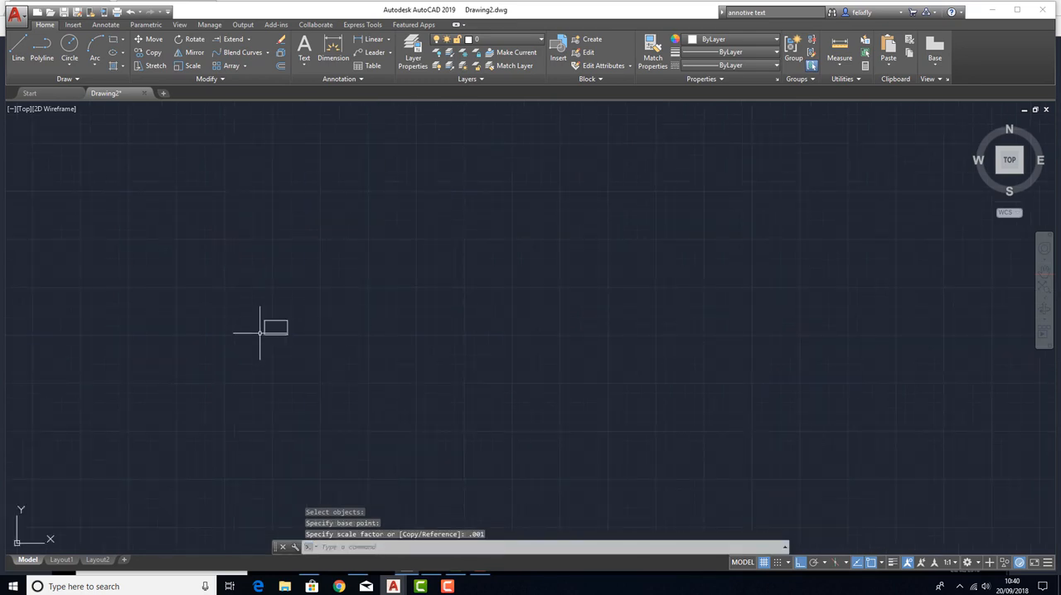
{"action": "left_click", "coordinate": [258, 333]}
{"action": "left_click", "coordinate": [237, 332]}
{"action": "scroll", "coordinate": [325, 389], "scroll_direction": "down", "scroll_amount": 6}
{"action": "scroll", "coordinate": [305, 365], "scroll_direction": "up", "scroll_amount": 4}
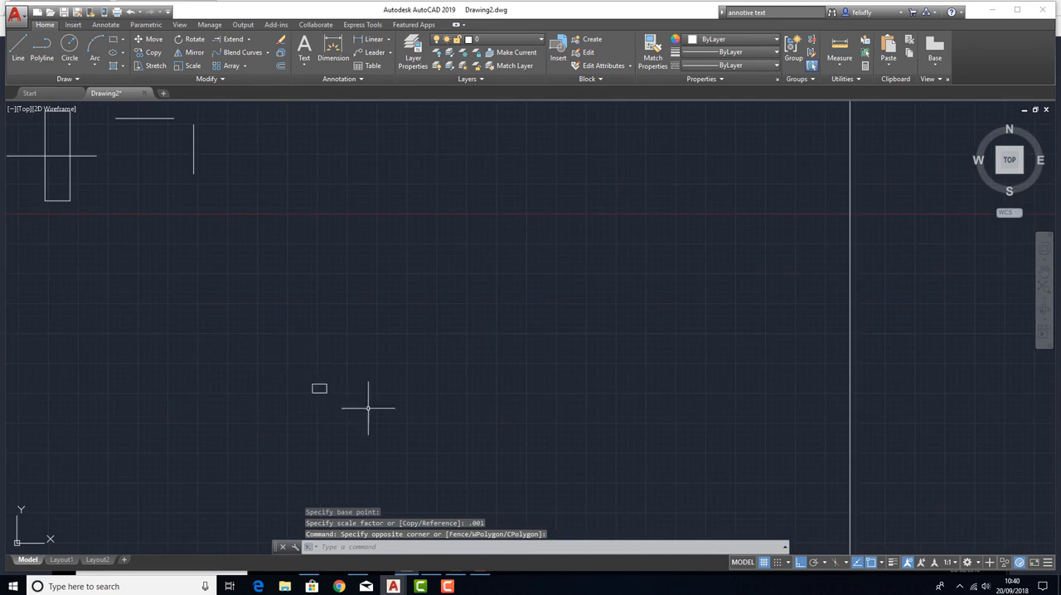
{"action": "left_click", "coordinate": [369, 409]}
{"action": "left_click", "coordinate": [279, 357]}
{"action": "key", "text": "Escape"}
{"action": "scroll", "coordinate": [312, 384], "scroll_direction": "up", "scroll_amount": 12}
{"action": "scroll", "coordinate": [376, 331], "scroll_direction": "down", "scroll_amount": 4}
{"action": "middle_click_drag", "start_coordinate": [380, 363], "coordinate": [316, 304]}
{"action": "scroll", "coordinate": [364, 364], "scroll_direction": "up", "scroll_amount": 2}
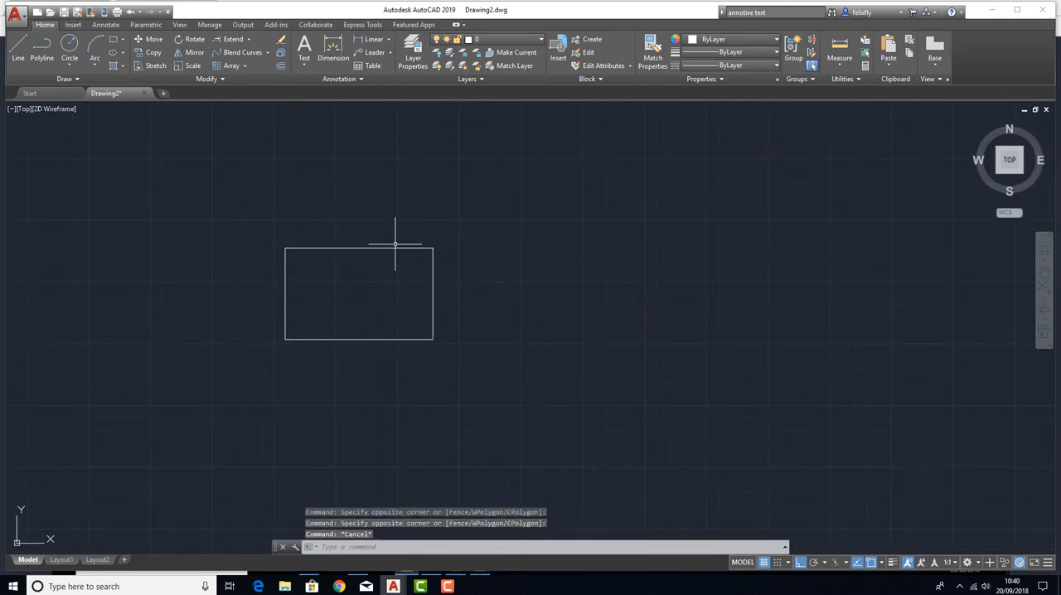
{"action": "key", "text": "Escape"}
Erase the shrunken rectangle.
{"action": "left_click", "coordinate": [502, 315]}
{"action": "left_click", "coordinate": [381, 248]}
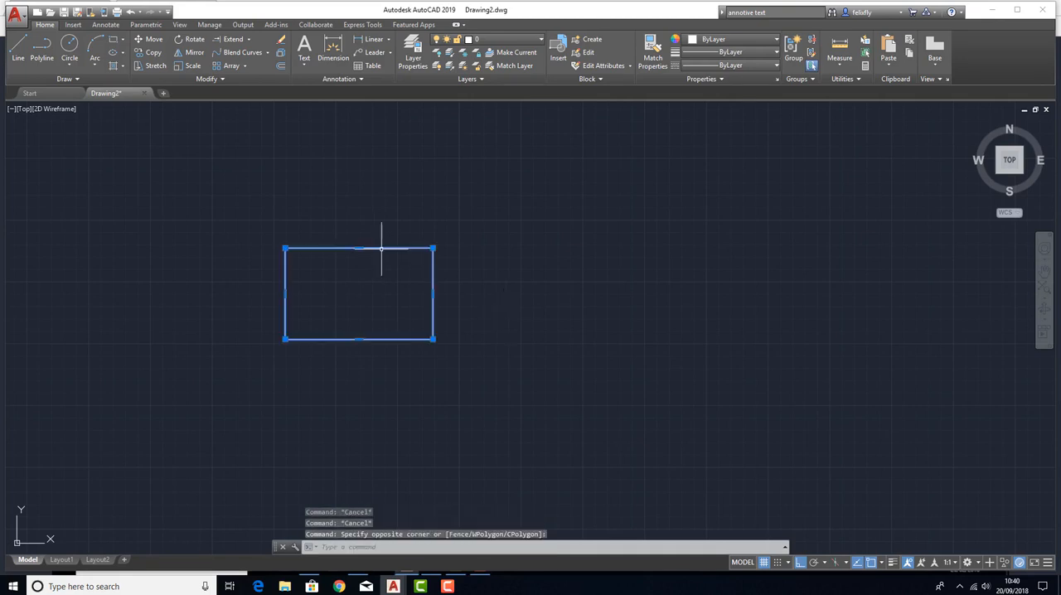
{"action": "key", "text": "Delete"}
Draw a 500 by 500 square below the tall rectangle and the two separate lines.
{"action": "scroll", "coordinate": [367, 254], "scroll_direction": "down", "scroll_amount": 8}
{"action": "scroll", "coordinate": [325, 237], "scroll_direction": "up", "scroll_amount": 3}
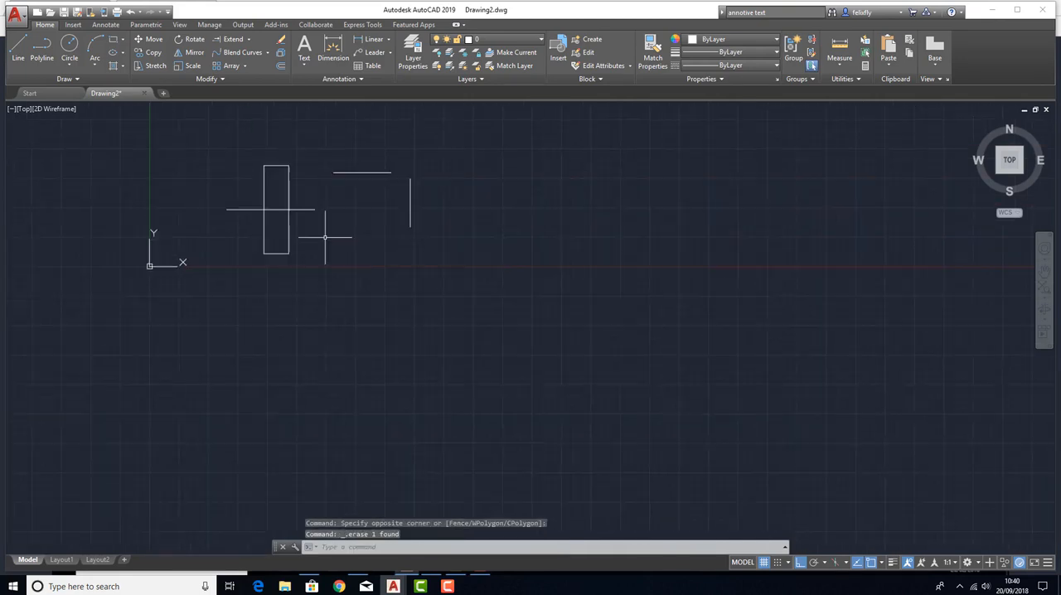
{"action": "scroll", "coordinate": [325, 237], "scroll_direction": "up", "scroll_amount": 2}
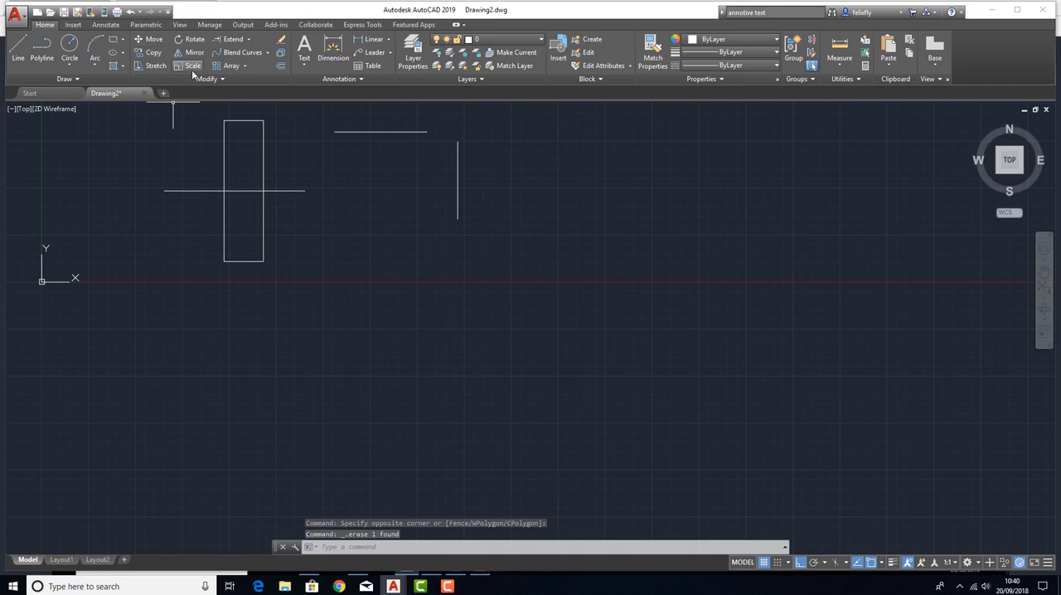
{"action": "left_click", "coordinate": [113, 39]}
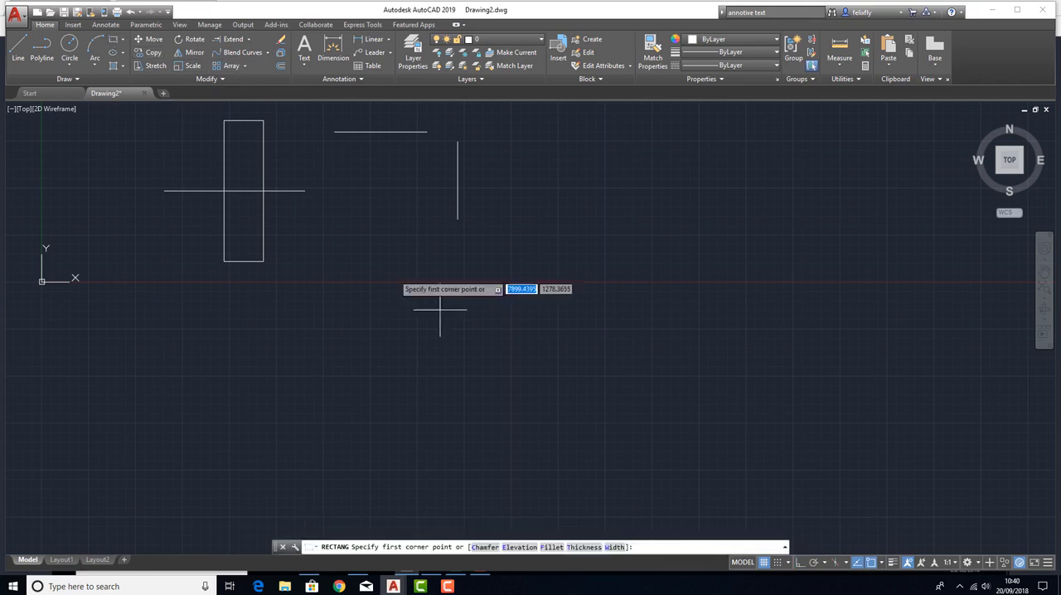
{"action": "left_click", "coordinate": [406, 382]}
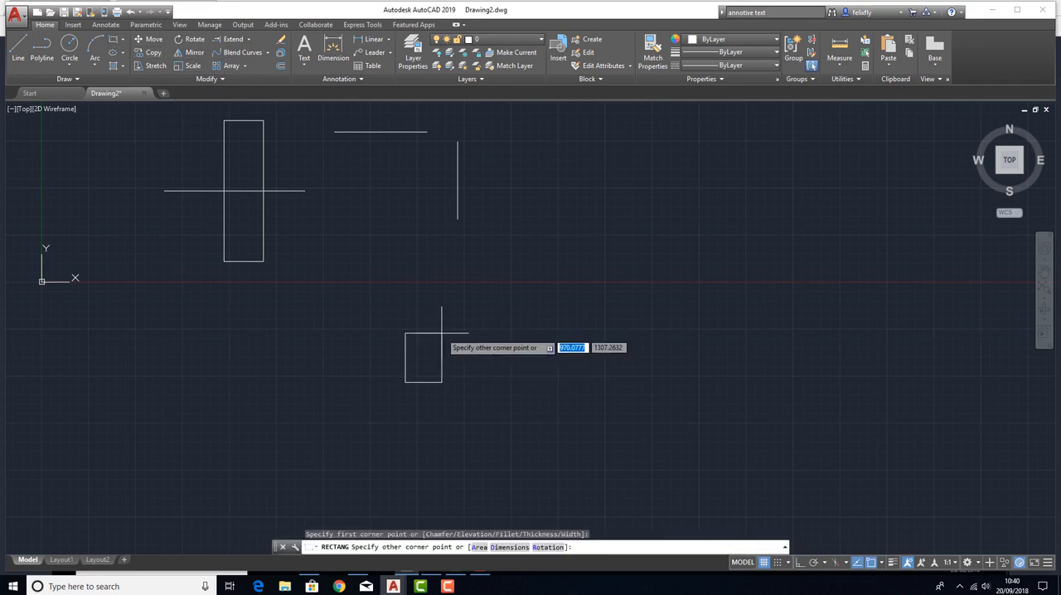
{"action": "type", "text": "@"}
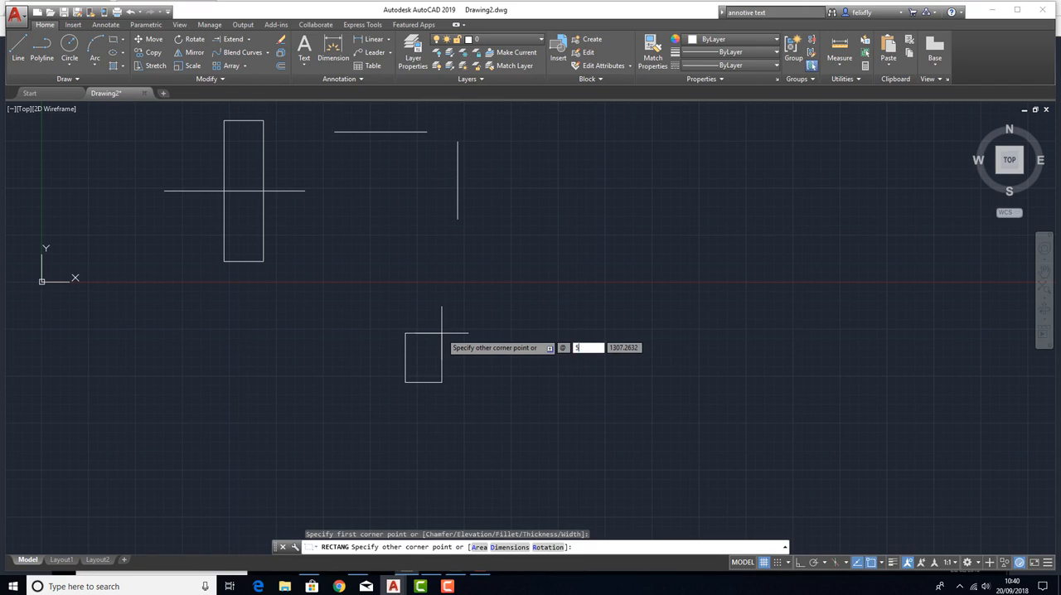
{"action": "type", "text": "500"}
{"action": "key", "text": "Tab"}
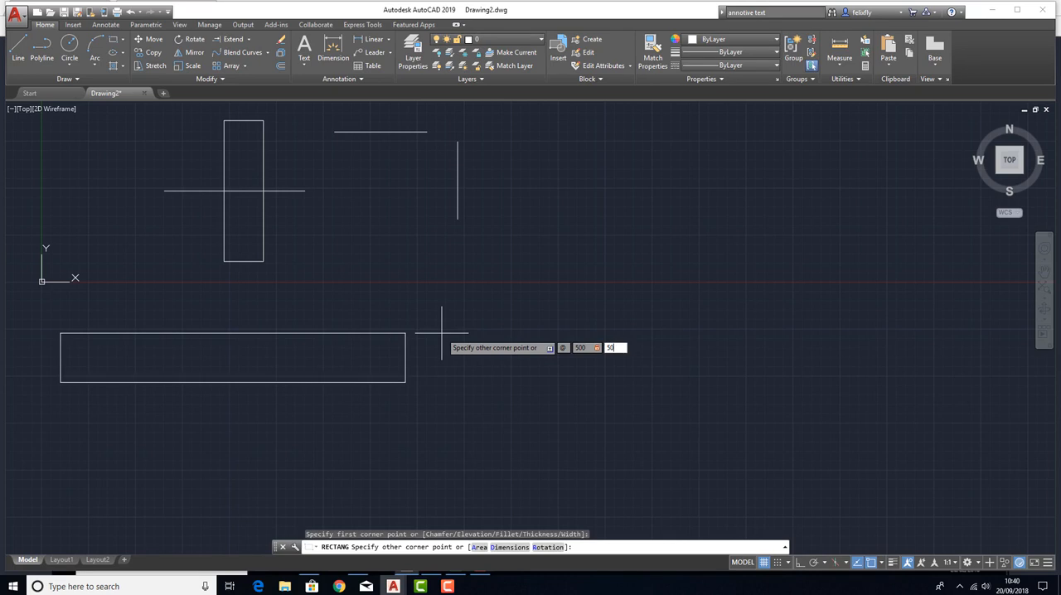
{"action": "key", "text": "Return"}
Scale the square from its lower-left corner by reference, using its bottom edge as reference length and 2000 as new length.
{"action": "scroll", "coordinate": [423, 375], "scroll_direction": "up", "scroll_amount": 7}
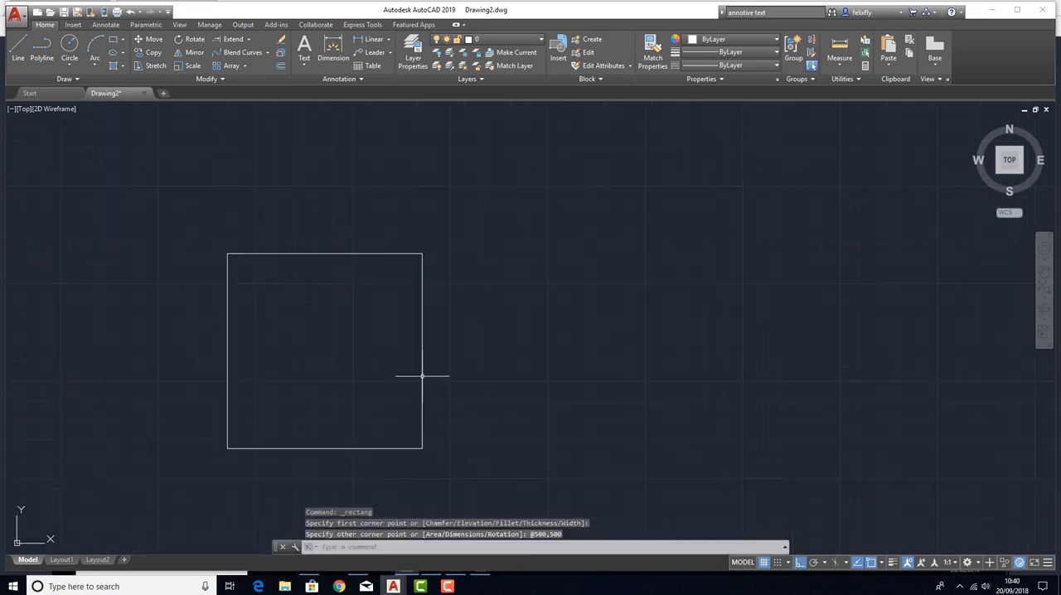
{"action": "scroll", "coordinate": [367, 347], "scroll_direction": "down", "scroll_amount": 3}
{"action": "middle_click_drag", "start_coordinate": [339, 349], "coordinate": [442, 319]}
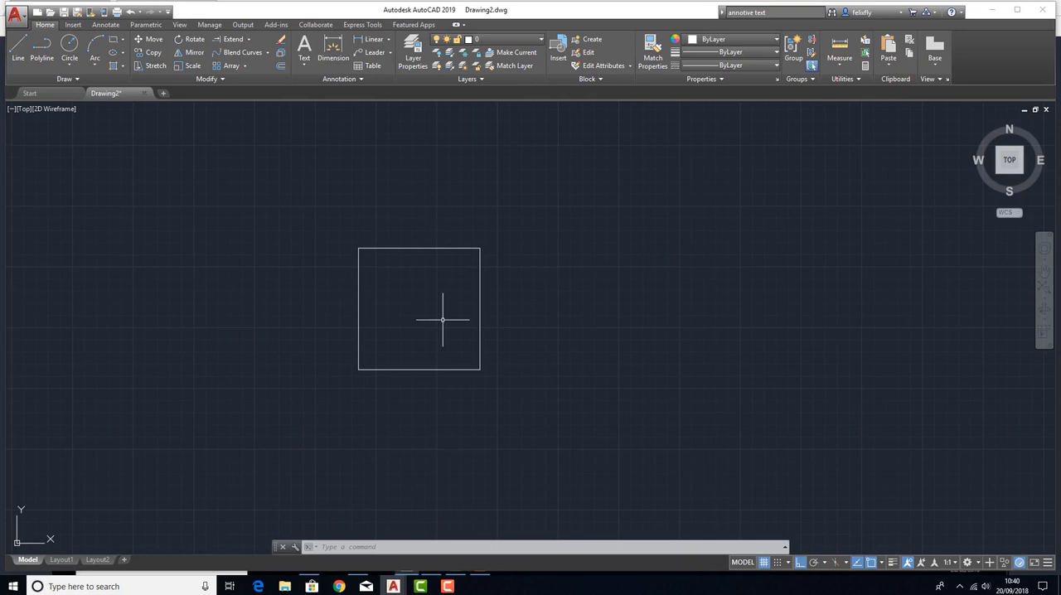
{"action": "scroll", "coordinate": [436, 329], "scroll_direction": "down", "scroll_amount": 4}
{"action": "scroll", "coordinate": [427, 336], "scroll_direction": "up", "scroll_amount": 4}
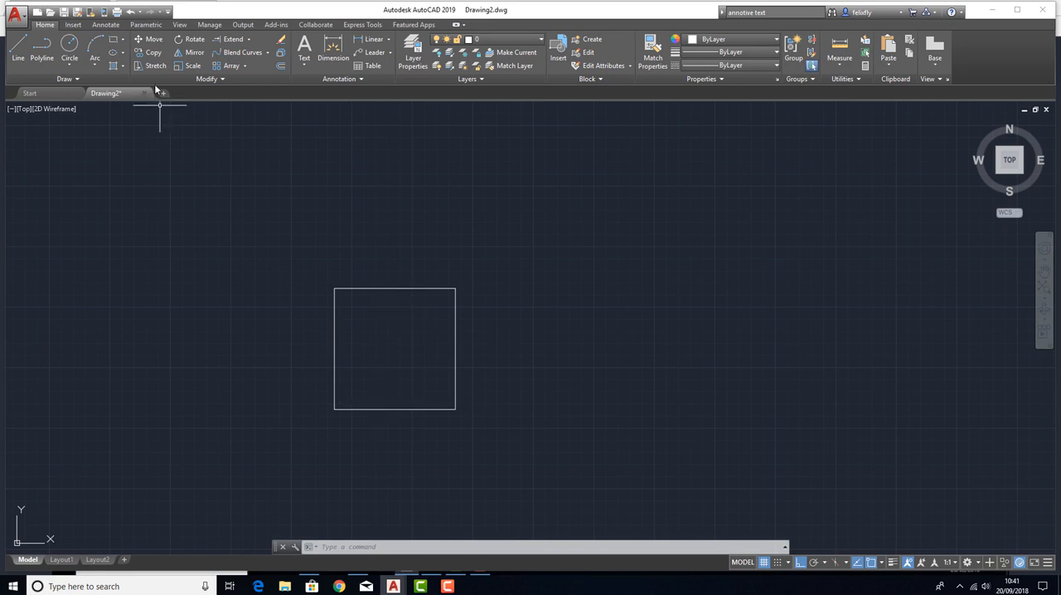
{"action": "left_click", "coordinate": [187, 65]}
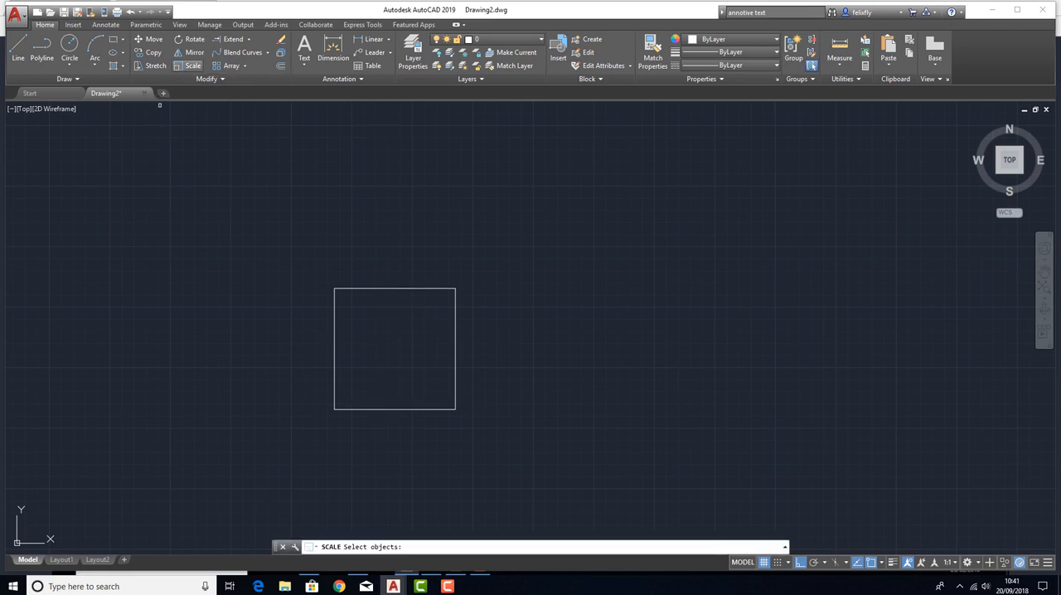
{"action": "left_click", "coordinate": [394, 288]}
{"action": "key", "text": "Return"}
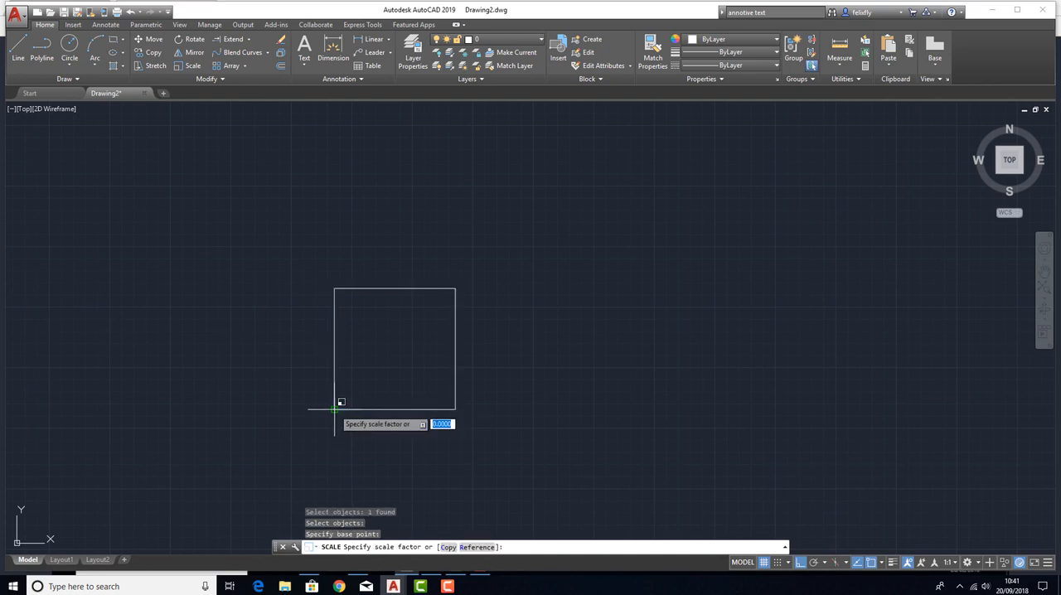
{"action": "left_click", "coordinate": [334, 409]}
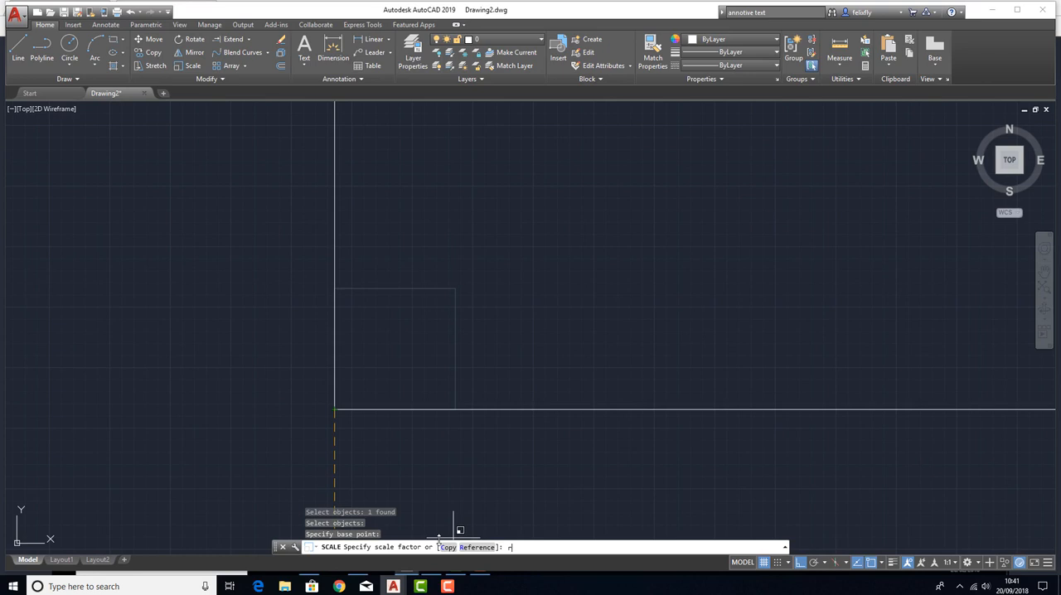
{"action": "key", "text": "Return"}
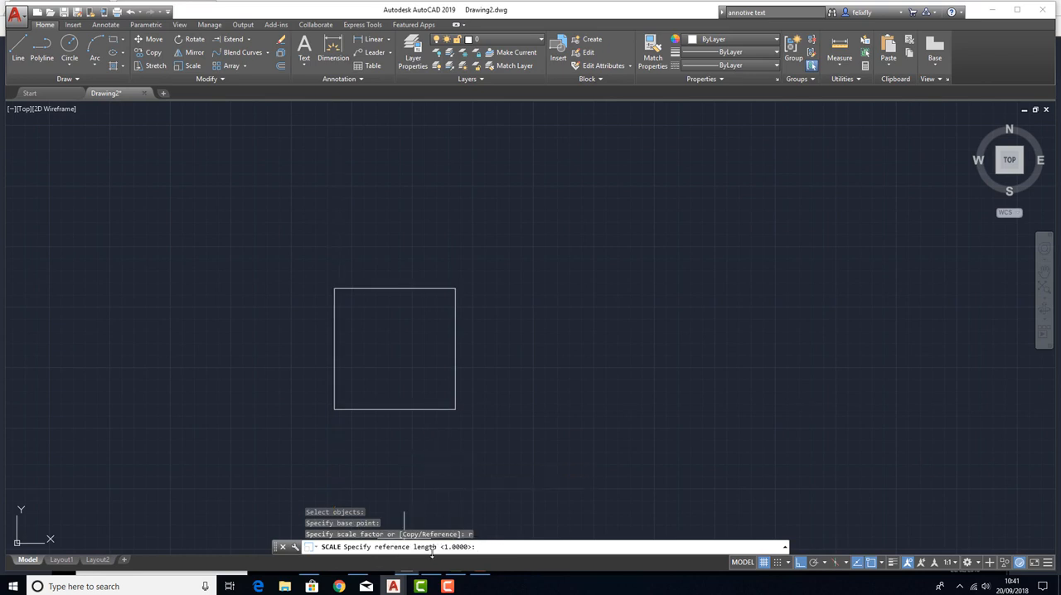
{"action": "left_click", "coordinate": [334, 408]}
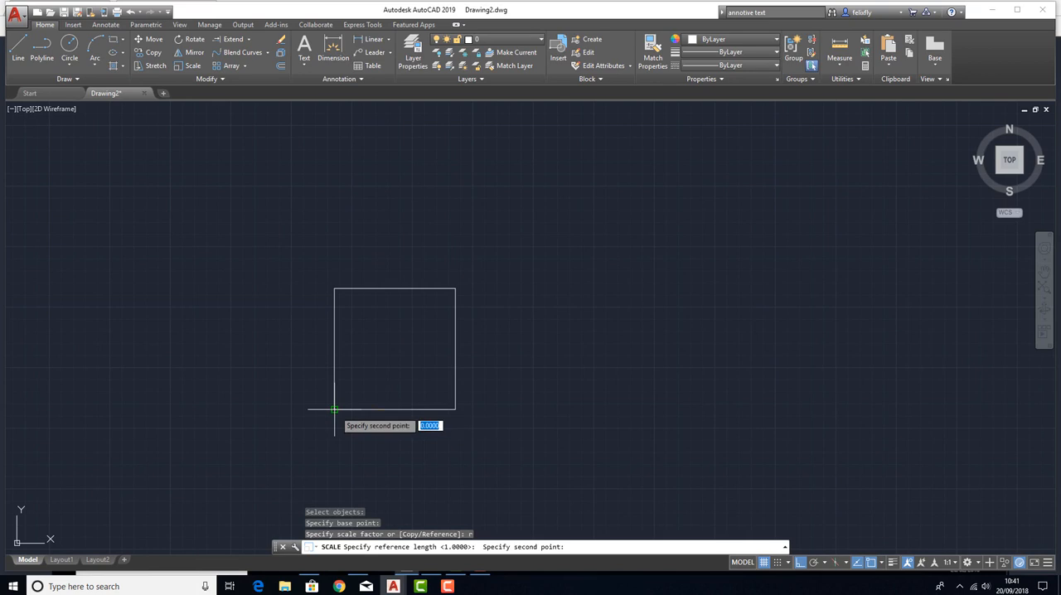
{"action": "left_click", "coordinate": [455, 409]}
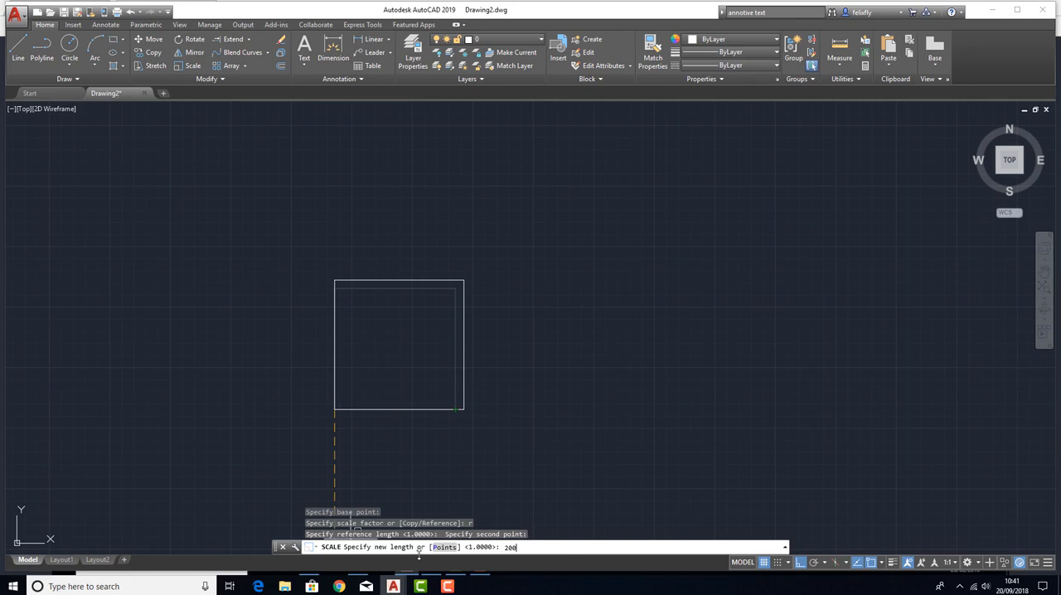
{"action": "type", "text": "2000"}
{"action": "key", "text": "Return"}
Examine the enlarged square's size relative to the rectangle and lines above it.
{"action": "scroll", "coordinate": [608, 303], "scroll_direction": "down", "scroll_amount": 4}
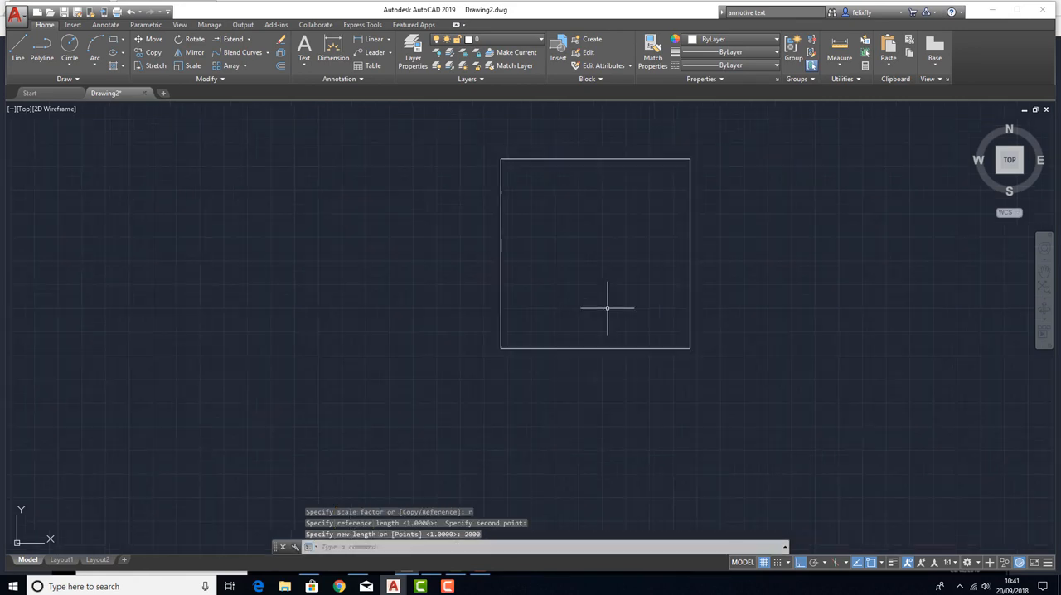
{"action": "scroll", "coordinate": [473, 365], "scroll_direction": "up", "scroll_amount": 4}
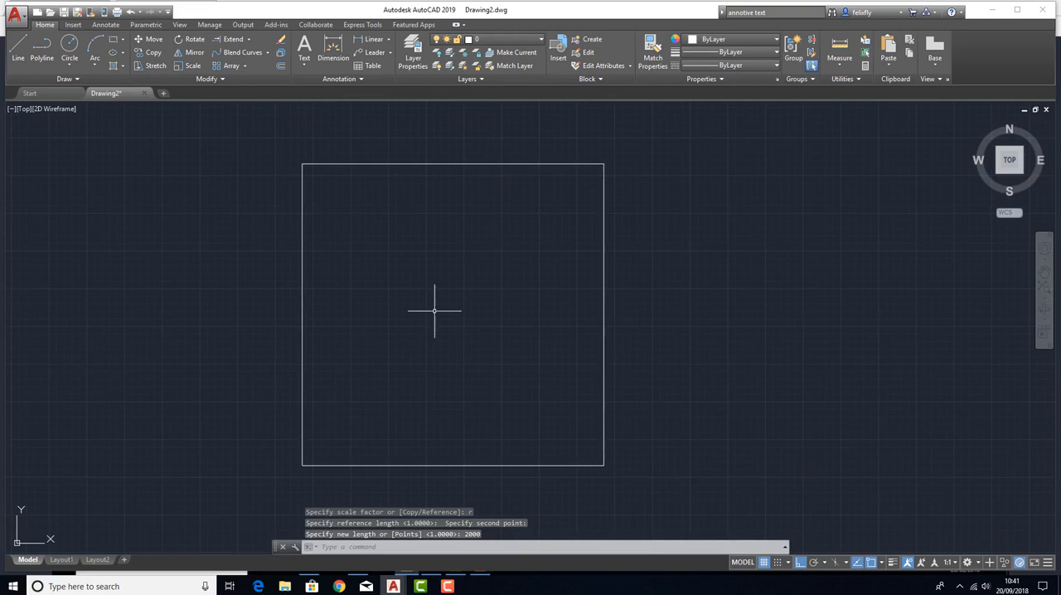
{"action": "middle_click_drag", "start_coordinate": [436, 310], "coordinate": [427, 322]}
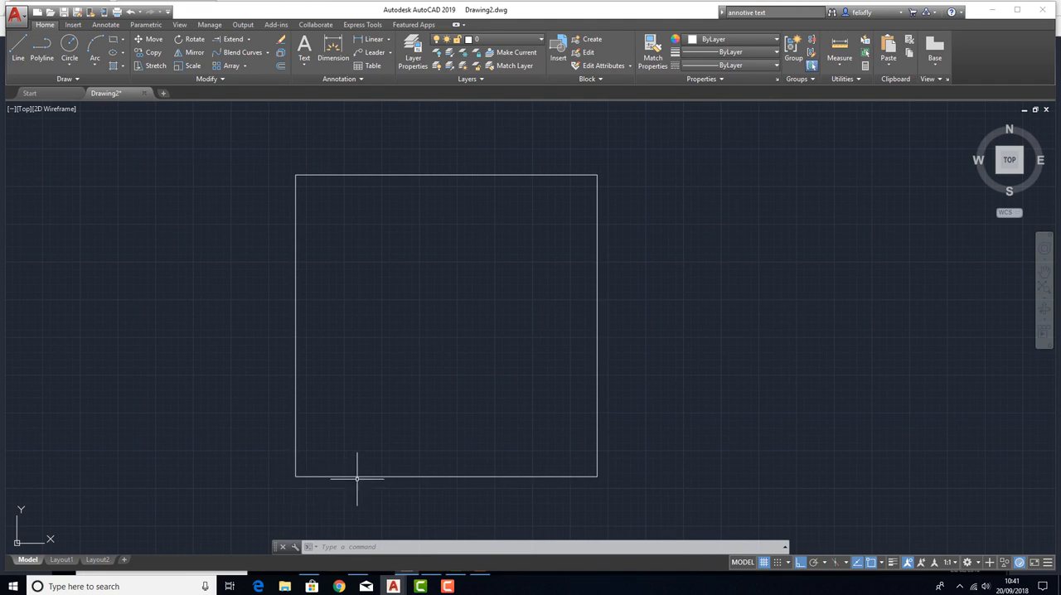
{"action": "scroll", "coordinate": [373, 436], "scroll_direction": "down", "scroll_amount": 6}
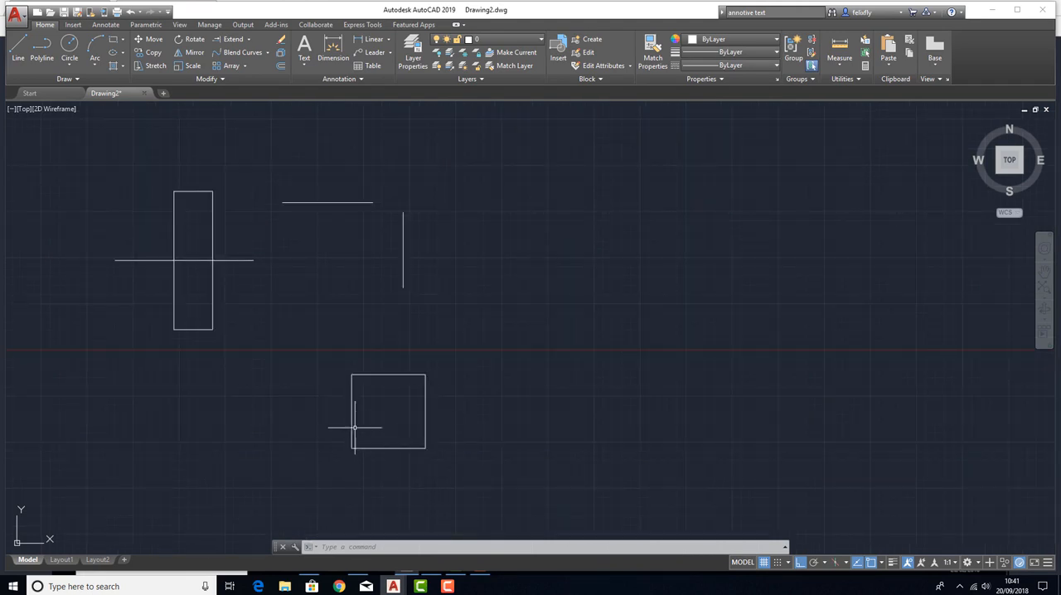
{"action": "scroll", "coordinate": [383, 406], "scroll_direction": "up", "scroll_amount": 6}
{"action": "scroll", "coordinate": [406, 303], "scroll_direction": "down", "scroll_amount": 2}
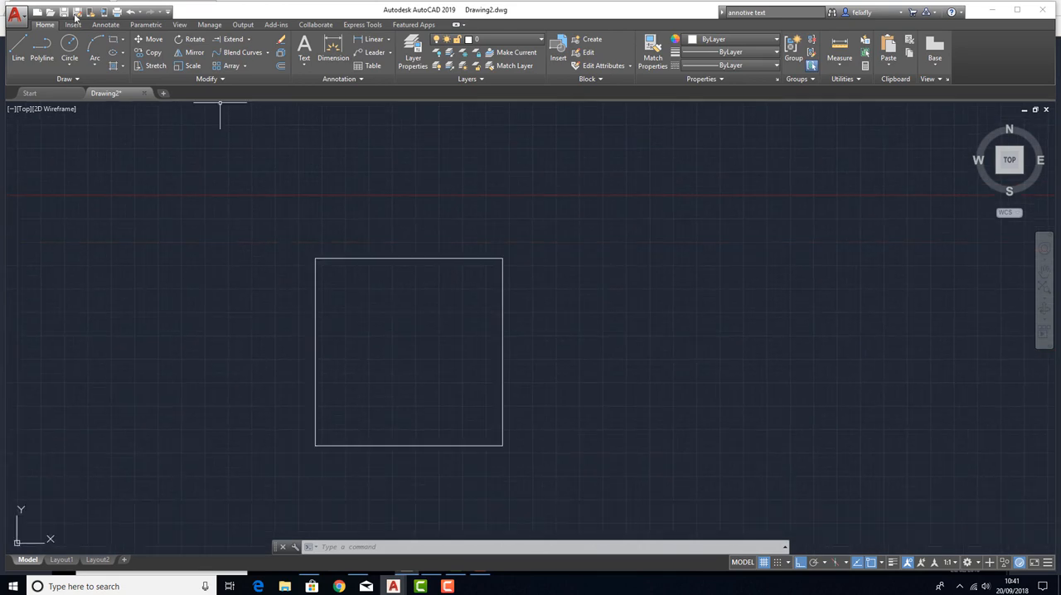
{"action": "left_click", "coordinate": [245, 66]}
{"action": "middle_click_drag", "start_coordinate": [287, 149], "coordinate": [232, 180]}
Erase the enlarged square.
{"action": "left_click", "coordinate": [372, 331]}
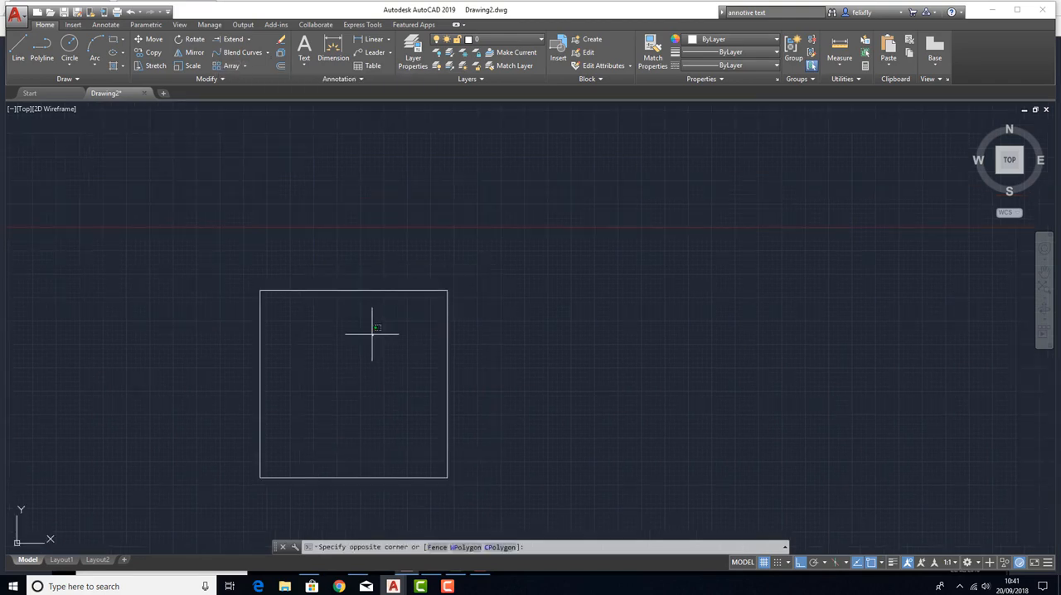
{"action": "left_click", "coordinate": [343, 268]}
{"action": "key", "text": "Delete"}
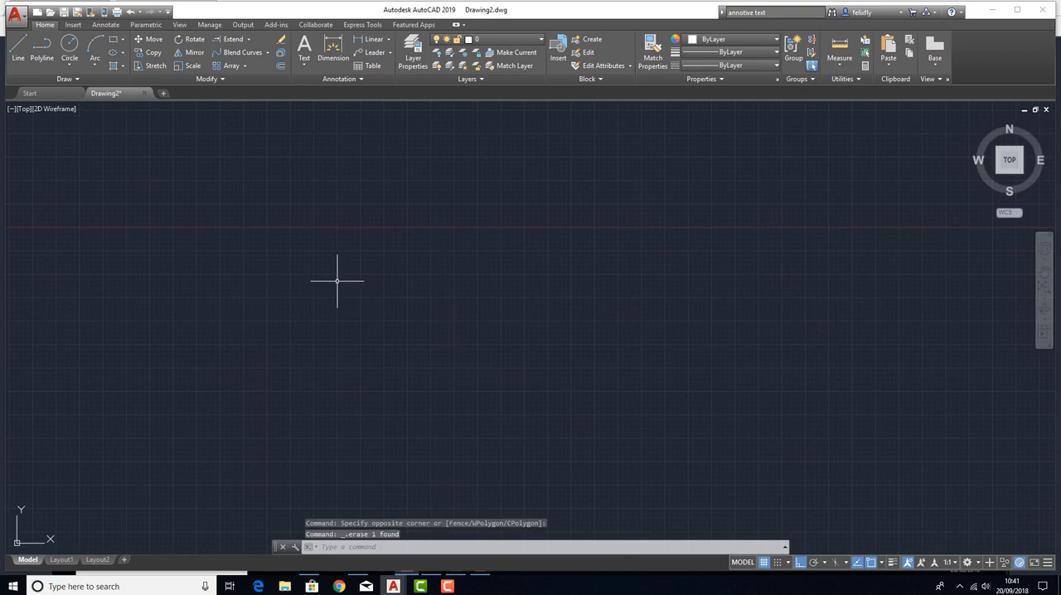
Start drawing a circle defined by its center point.
{"action": "left_click", "coordinate": [69, 46]}
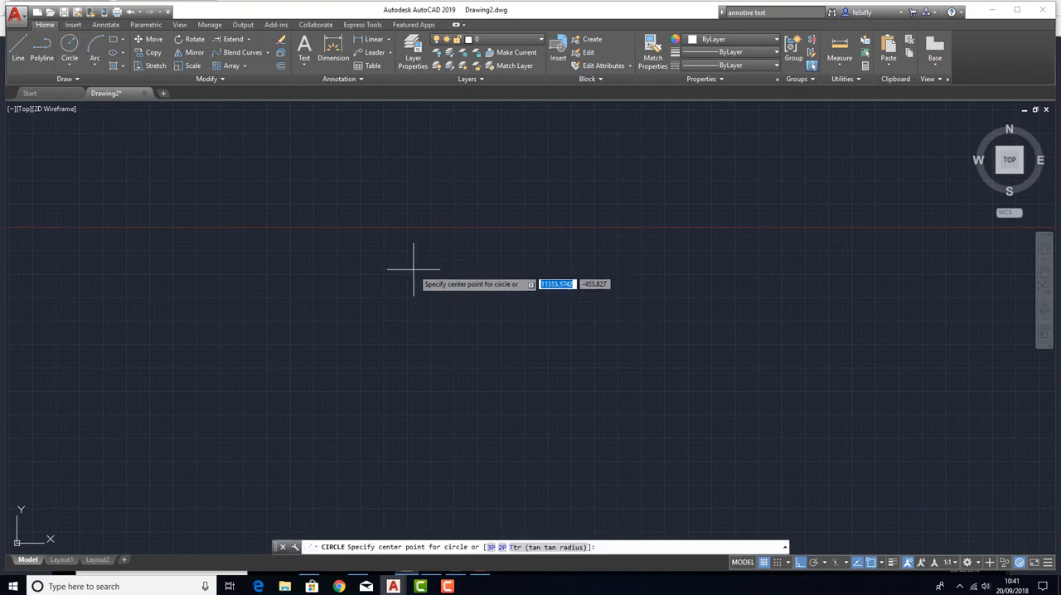